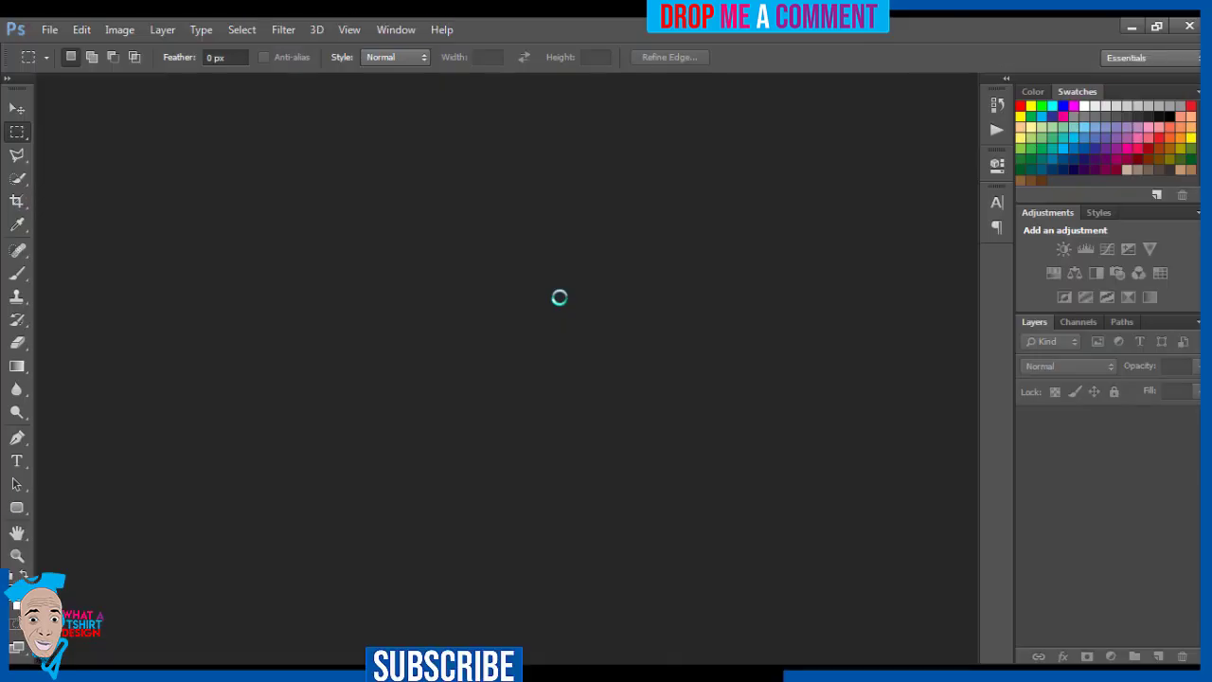
Create a new white 4500 × 5400 px document at 300 ppi.
click(48, 30)
click(55, 48)
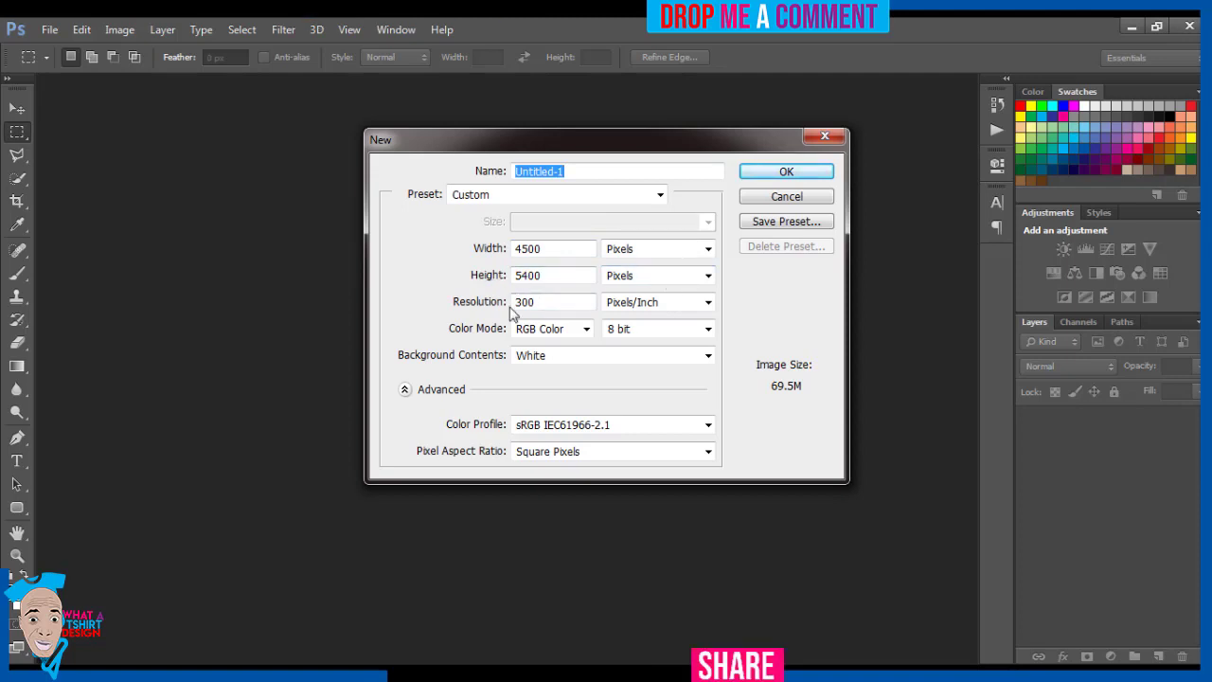
click(769, 178)
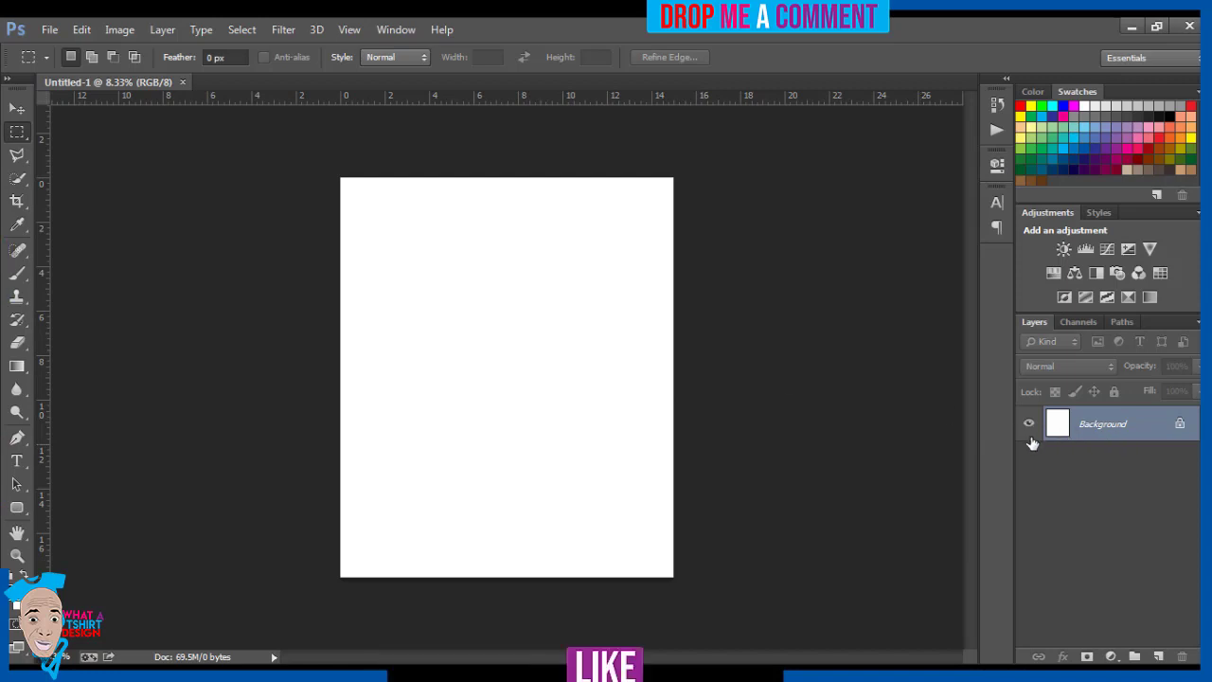
Convert the locked Background into an editable Layer 0 and check its transparency.
double_click(1180, 428)
click(768, 227)
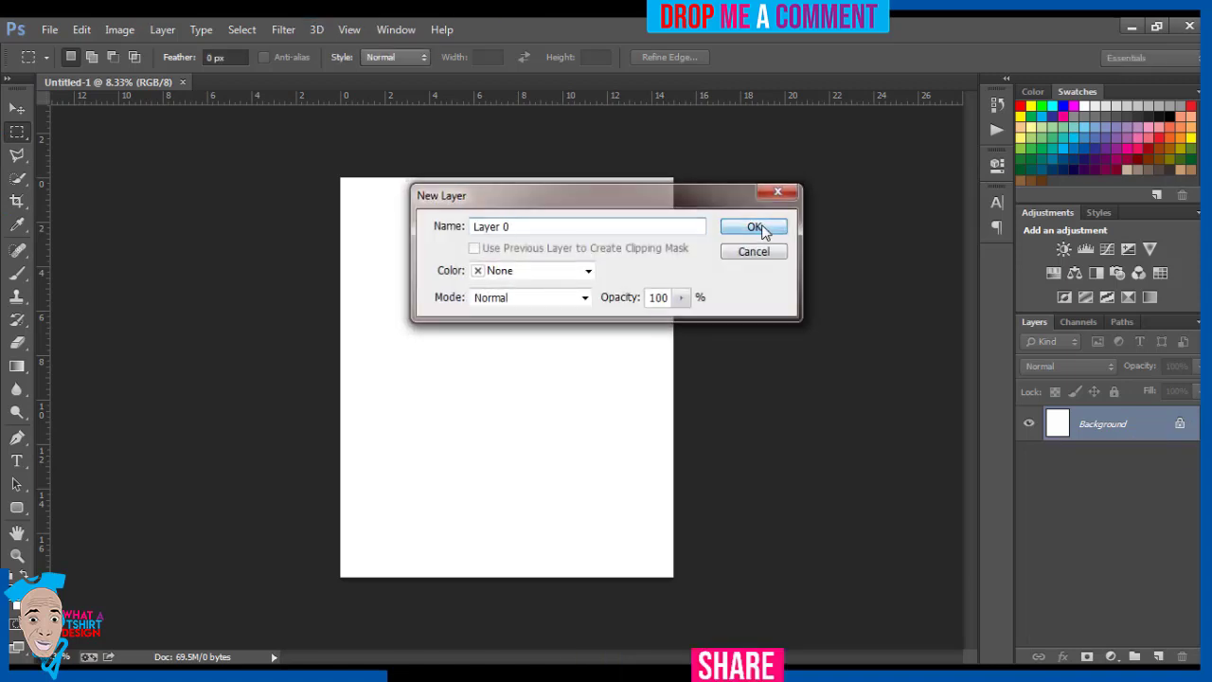
click(1032, 423)
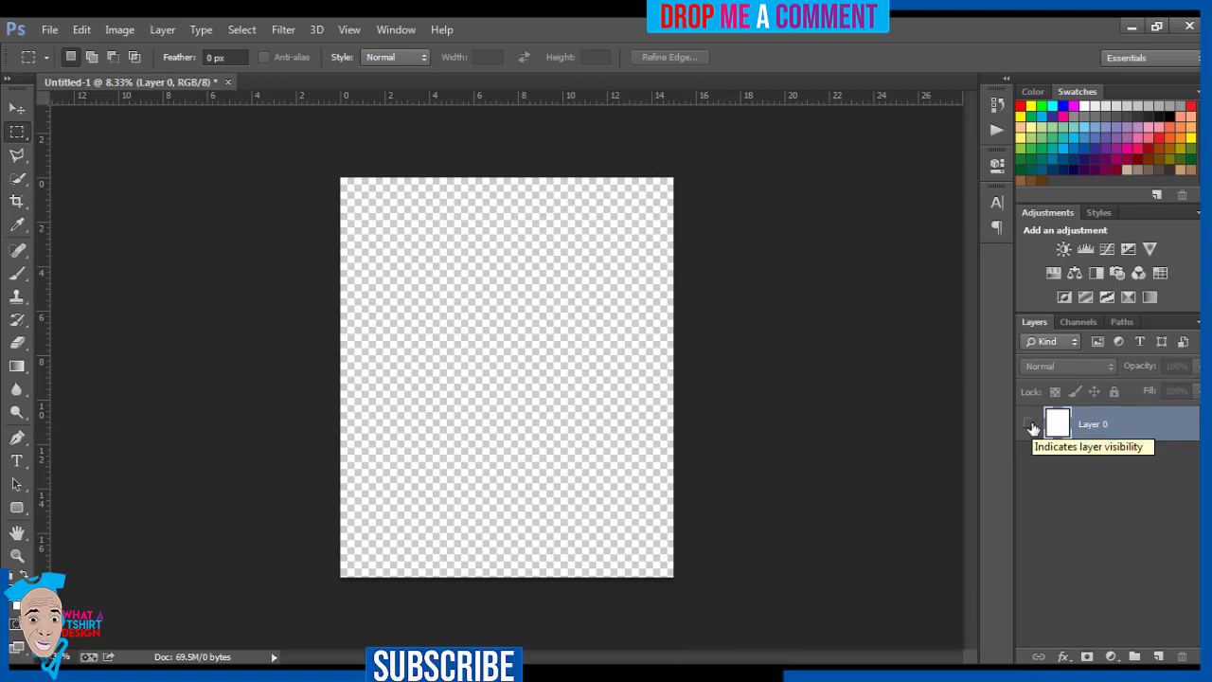
click(1031, 424)
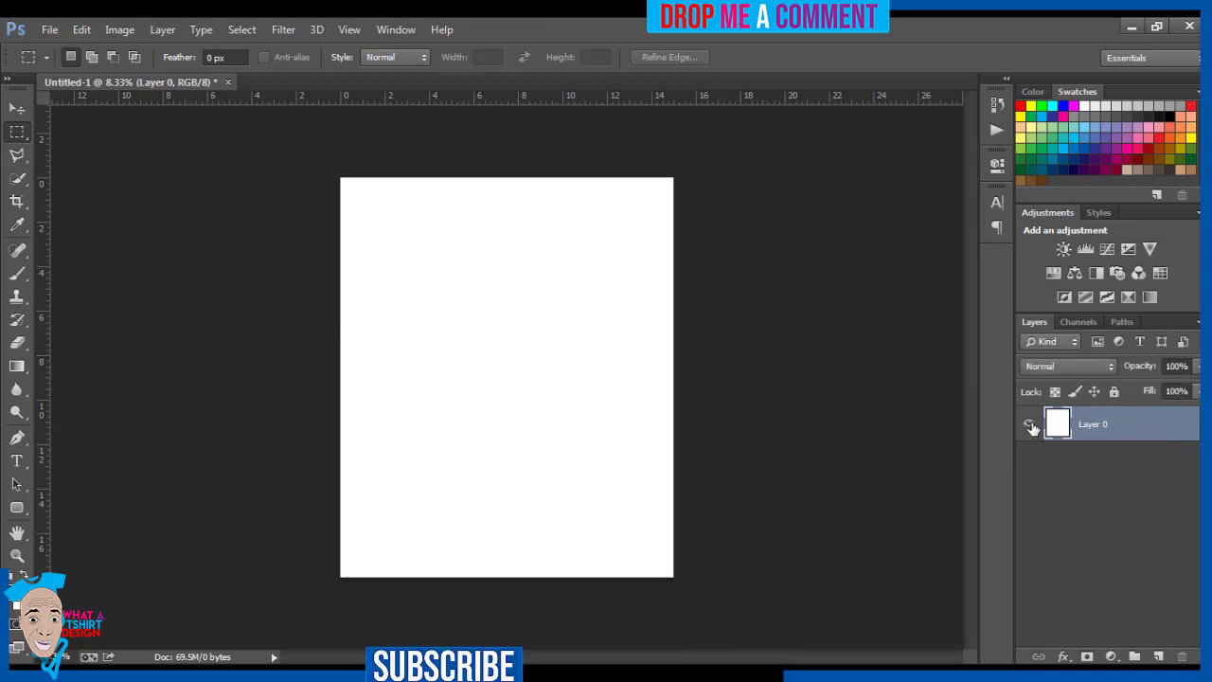
Draw a large circle with the Ellipse Tool and move it to the upper centre.
click(15, 509)
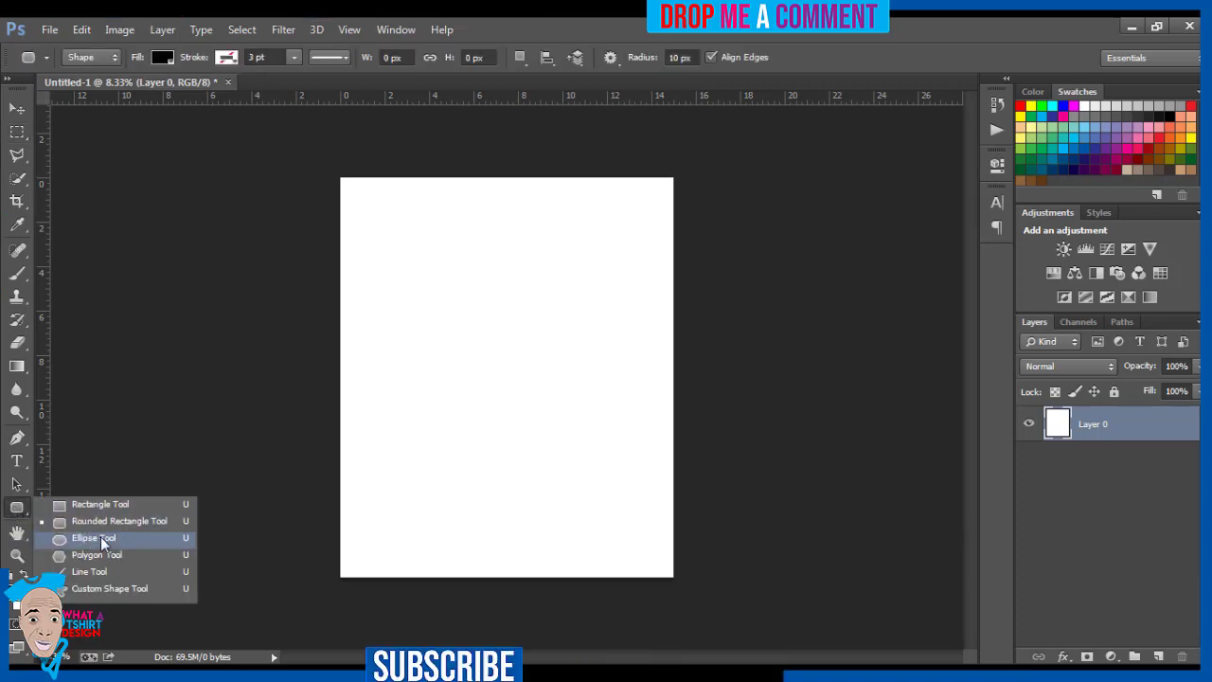
click(103, 539)
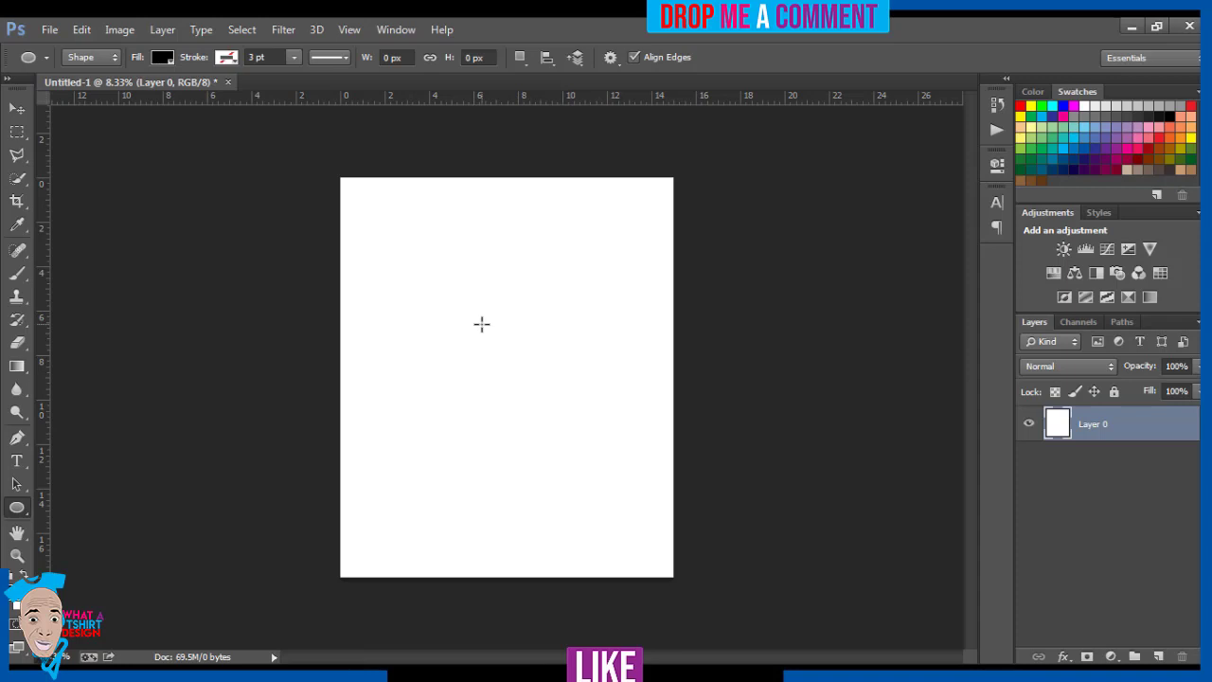
drag(481, 324, 696, 553)
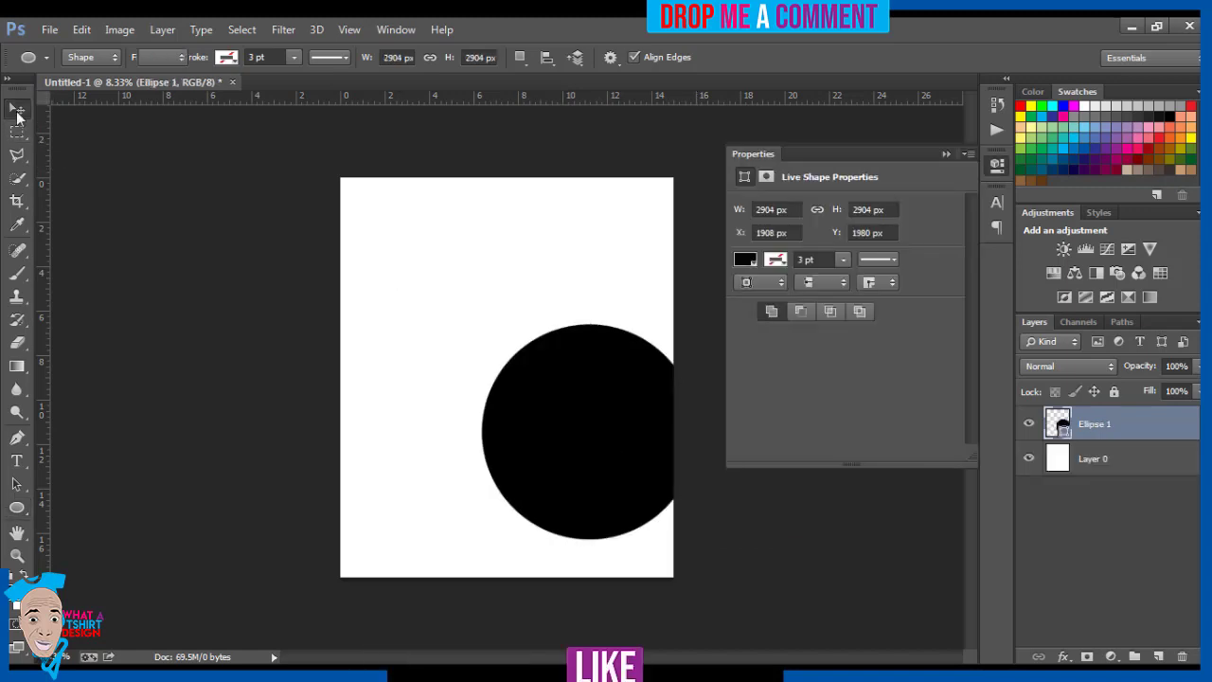
click(17, 112)
drag(619, 450, 537, 327)
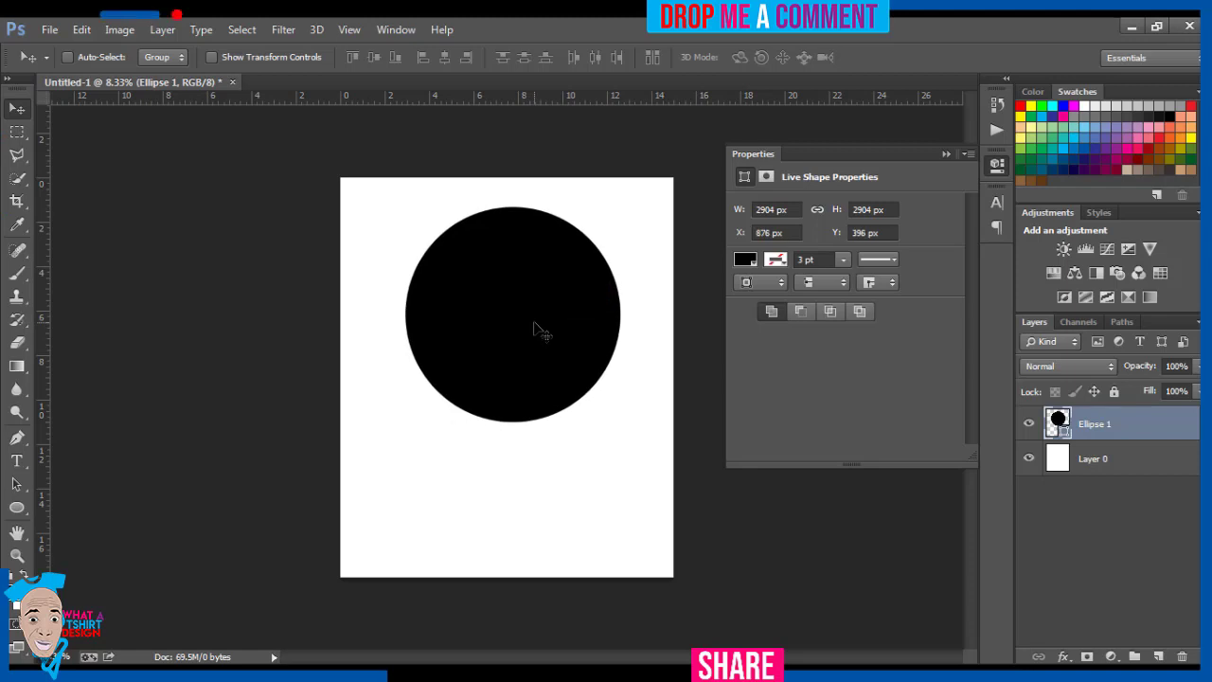
Change the circle's fill colour to near-white #fcfbfb.
double_click(1057, 423)
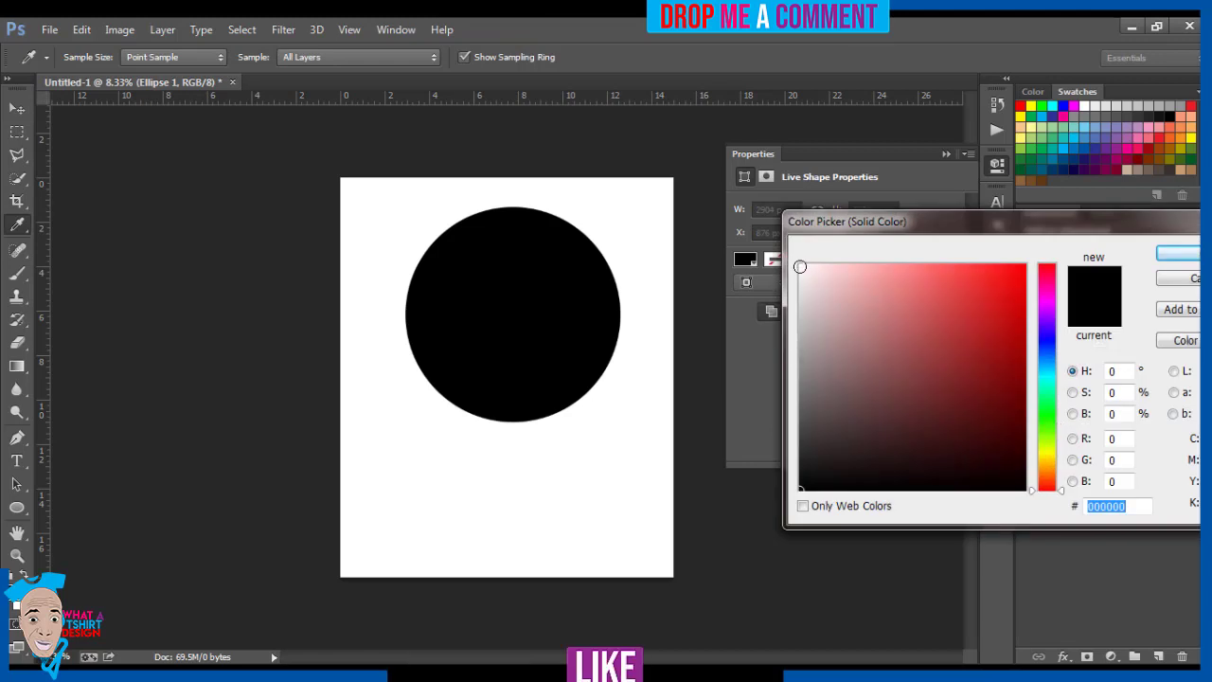
click(800, 268)
click(800, 266)
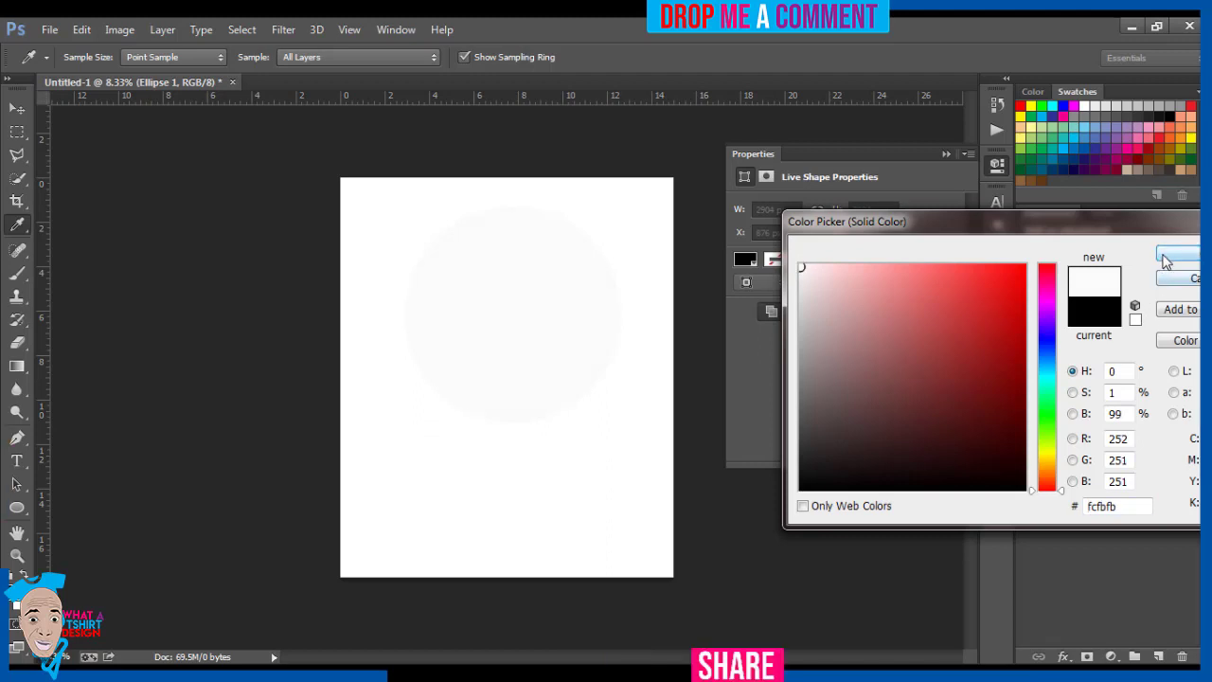
click(1175, 253)
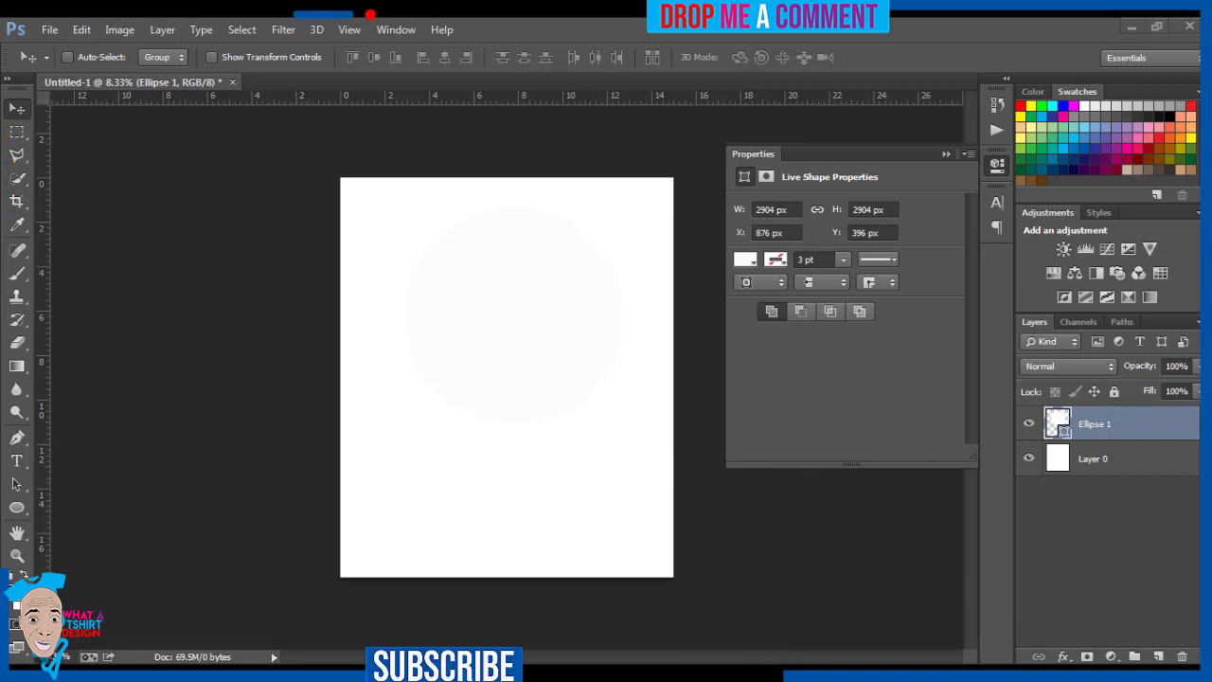
Drag the black cat clipart PNG from the Downloads folder onto the canvas.
key(super+e)
click(78, 180)
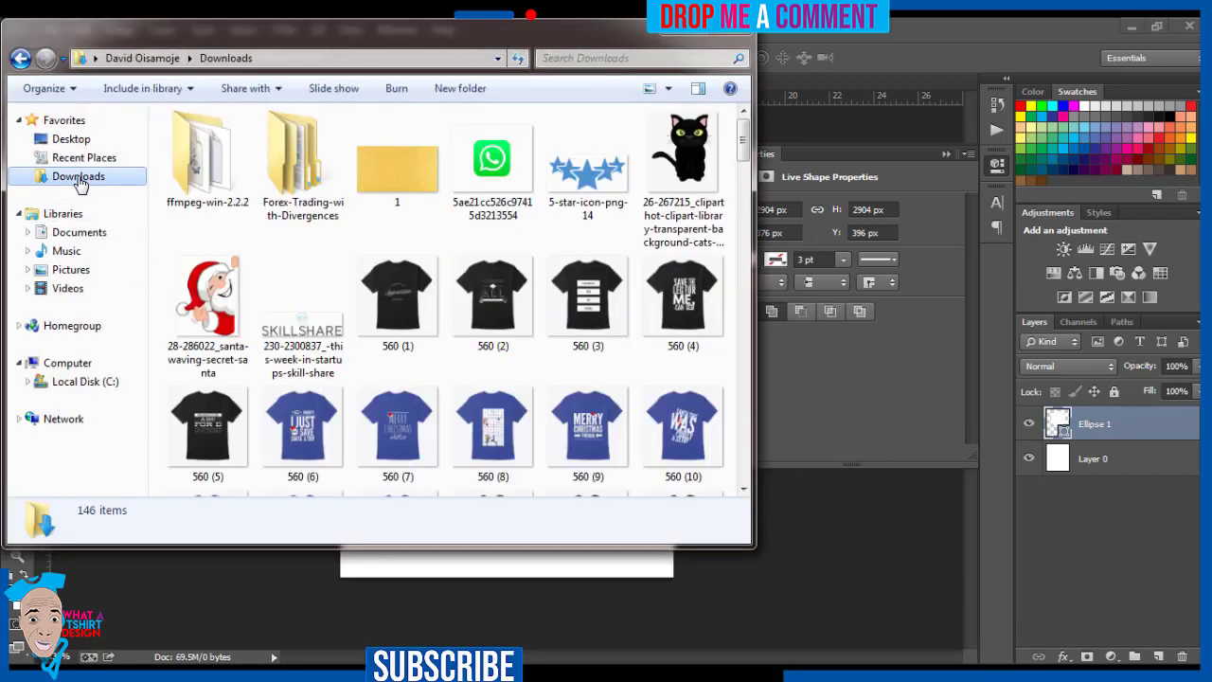
click(694, 163)
drag(694, 163, 584, 571)
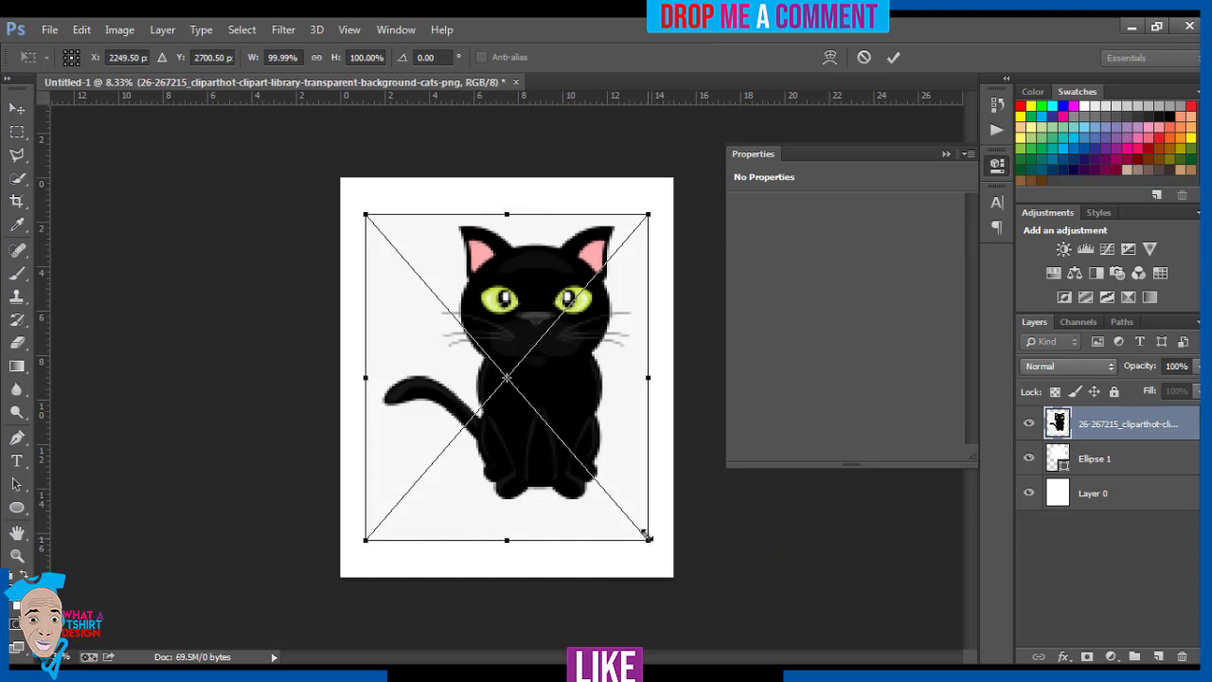
Commit the placed cat, make it a clipping mask on Ellipse 1, and move it inside.
drag(597, 390, 544, 343)
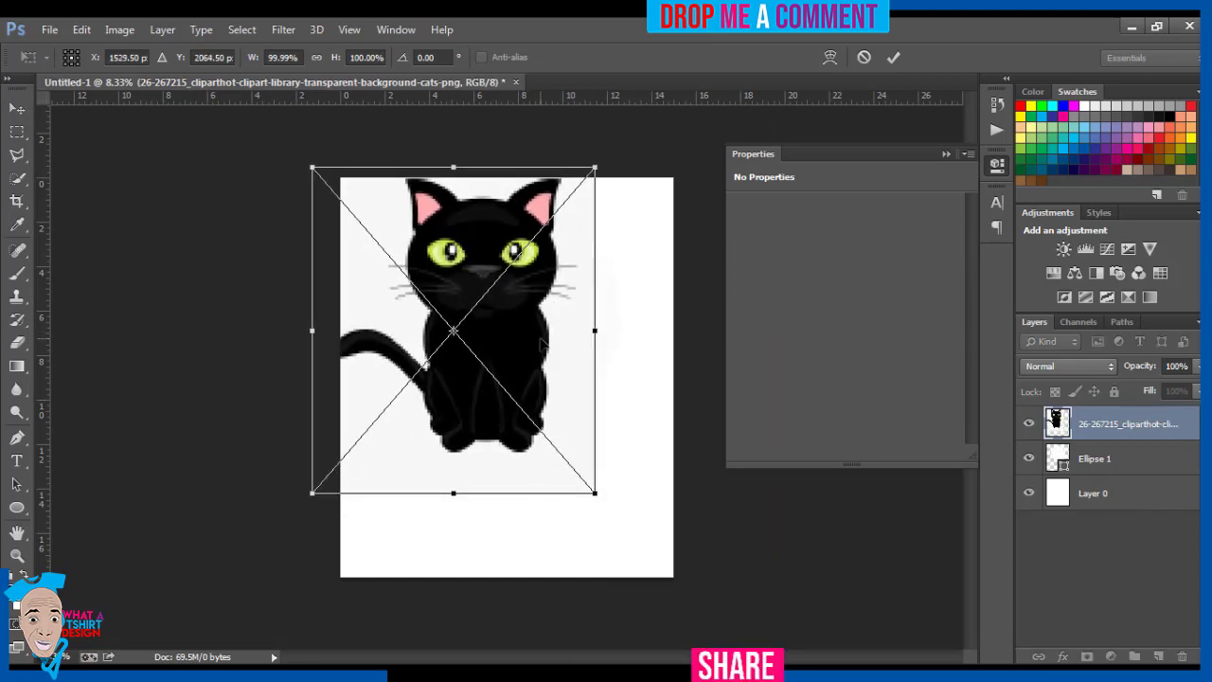
key(Return)
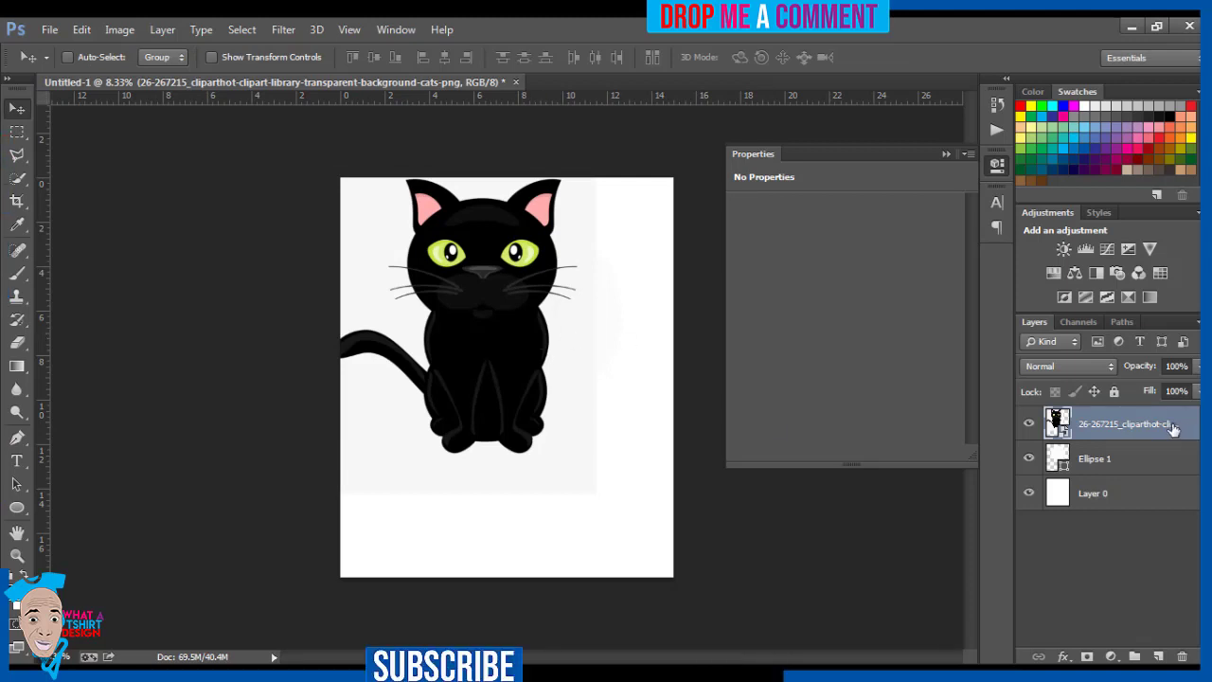
right_click(1126, 426)
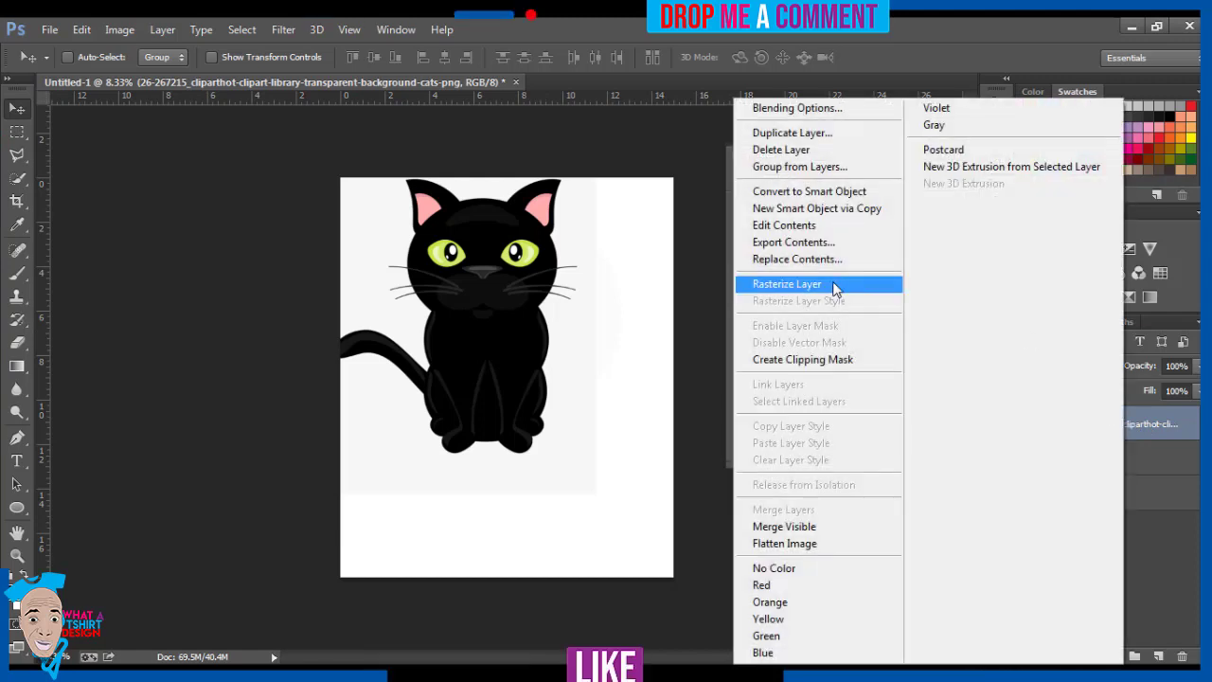
click(824, 360)
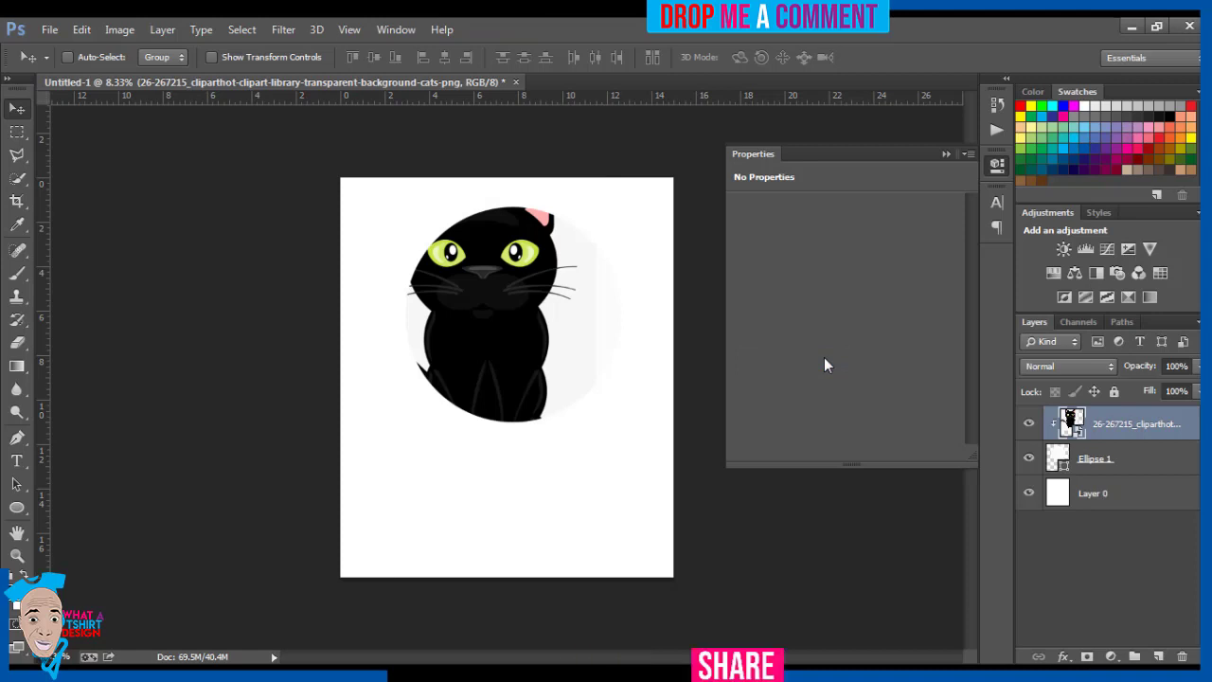
drag(509, 331, 543, 363)
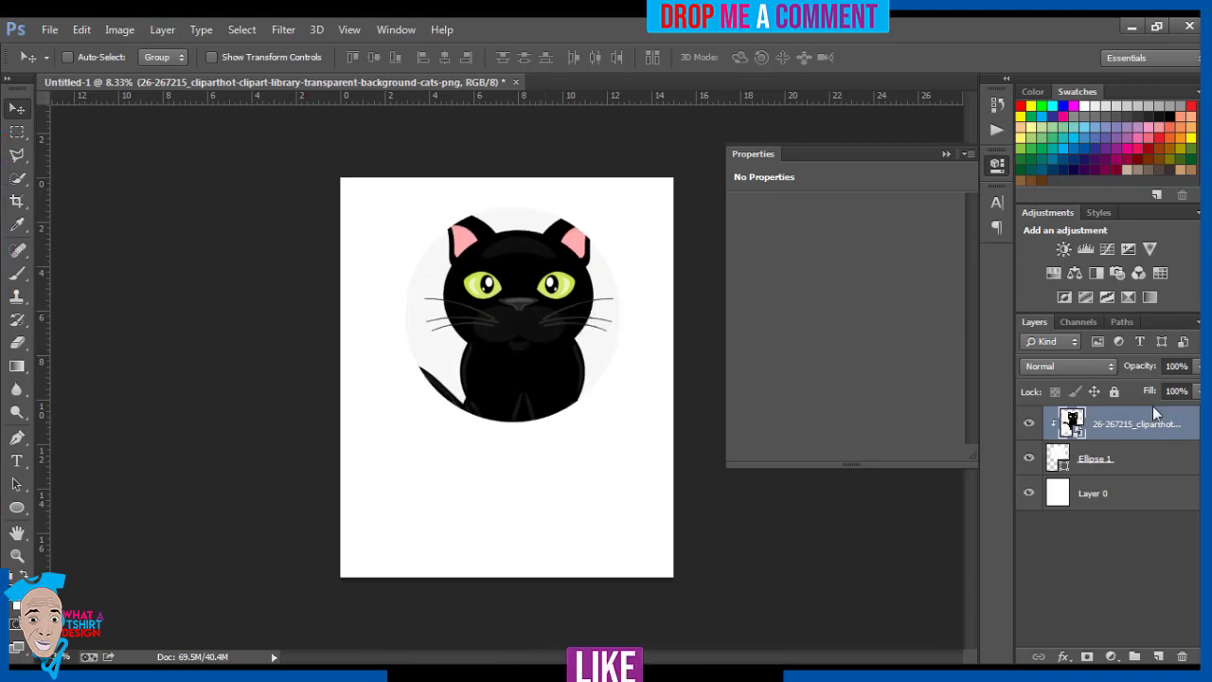
key(ctrl+t)
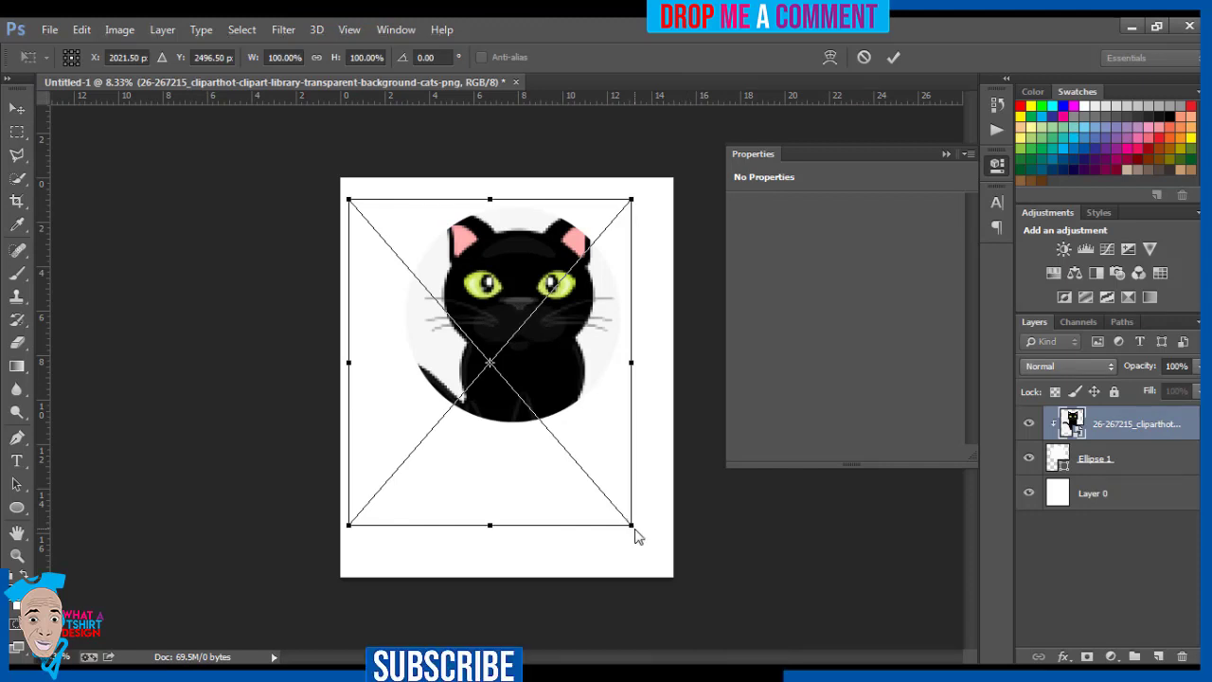
Scale the clipped cat to about 78.5% and reposition it lower inside the circle.
drag(632, 527, 598, 458)
key(Return)
drag(532, 368, 533, 318)
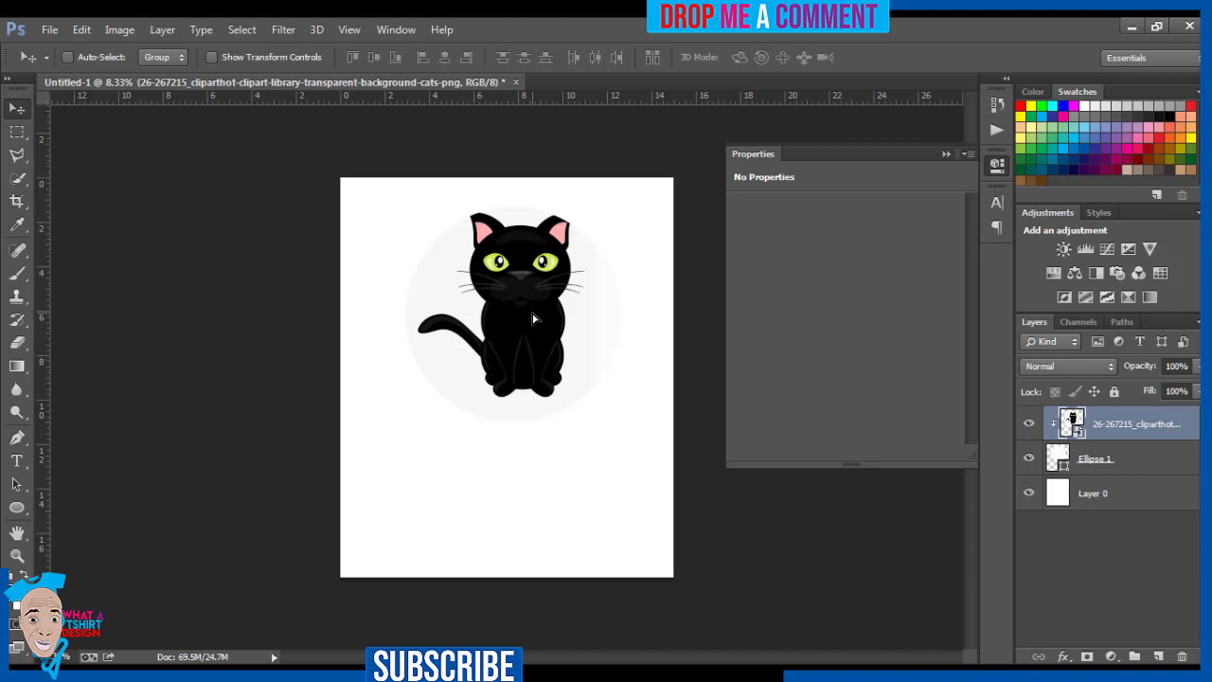
key(ctrl+t)
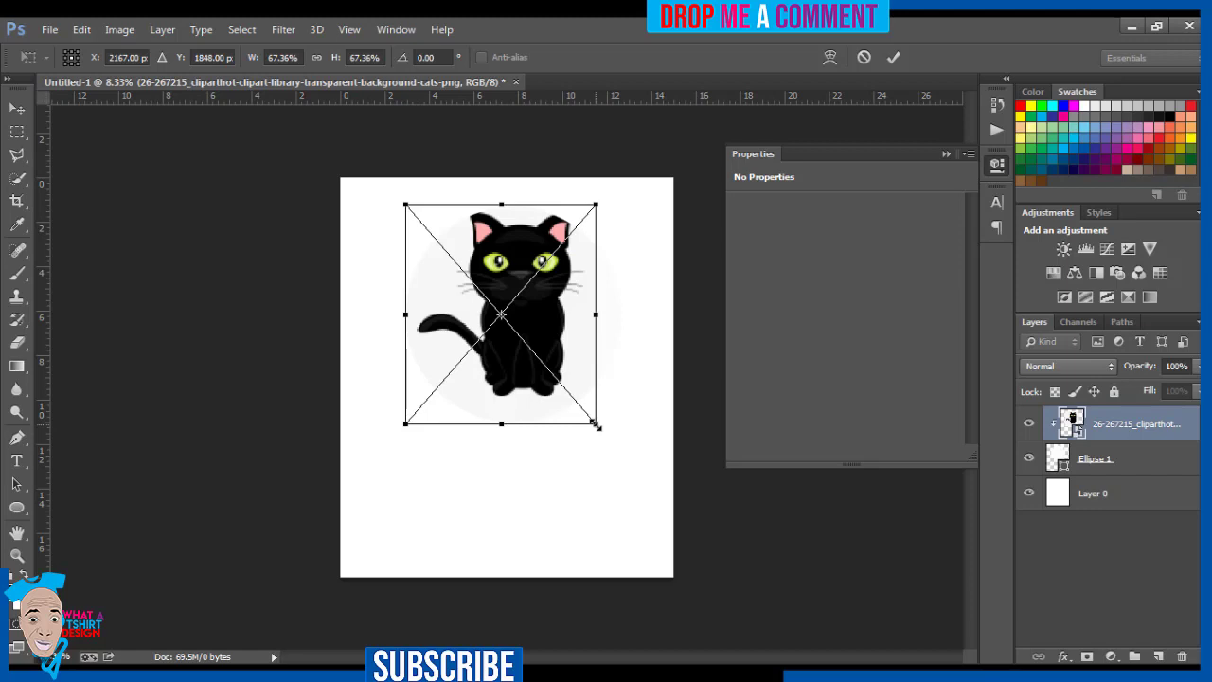
drag(597, 425, 616, 439)
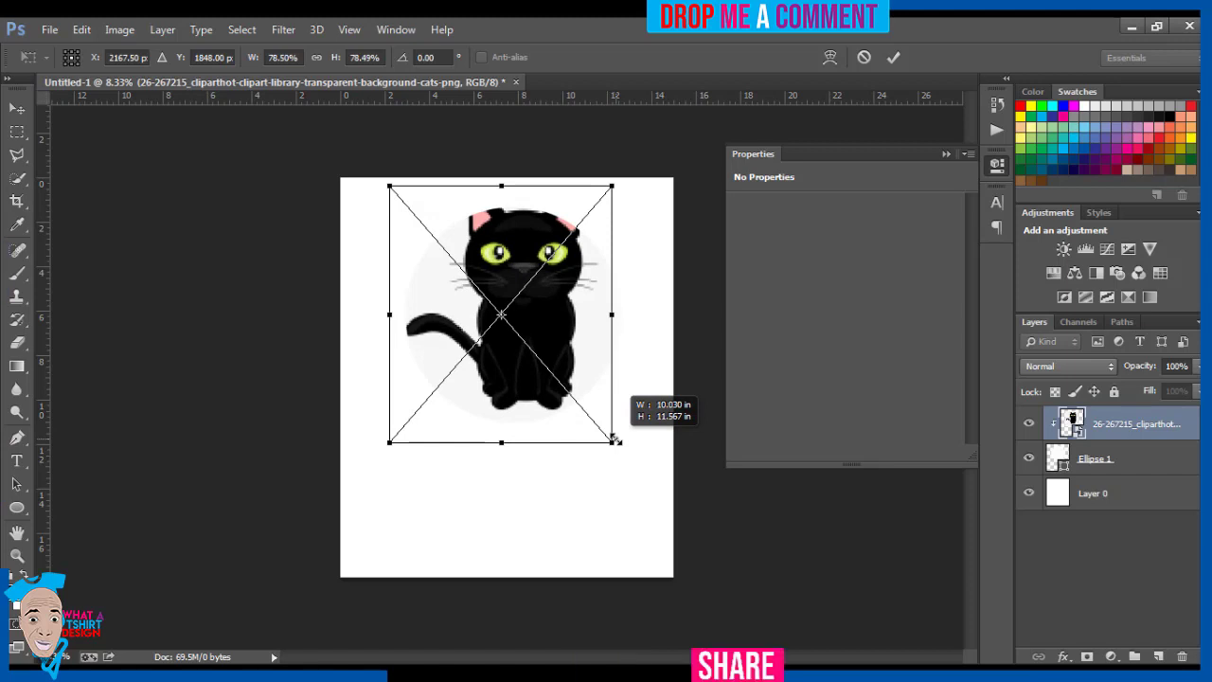
drag(615, 439, 616, 439)
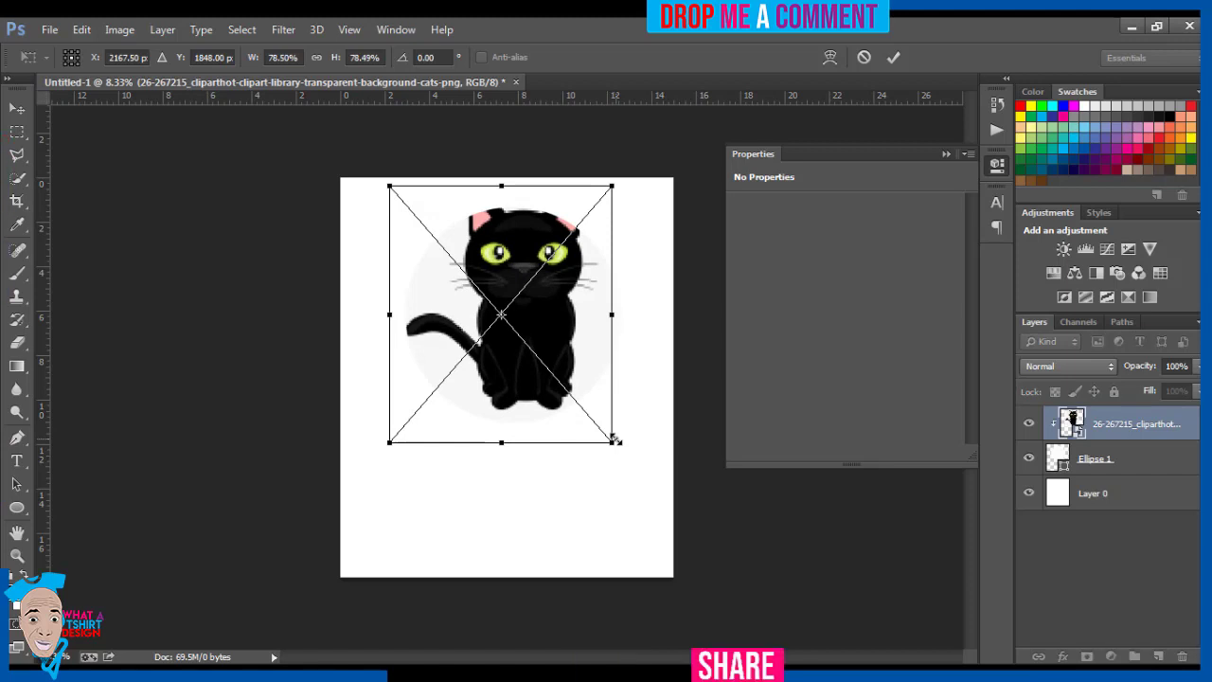
key(Return)
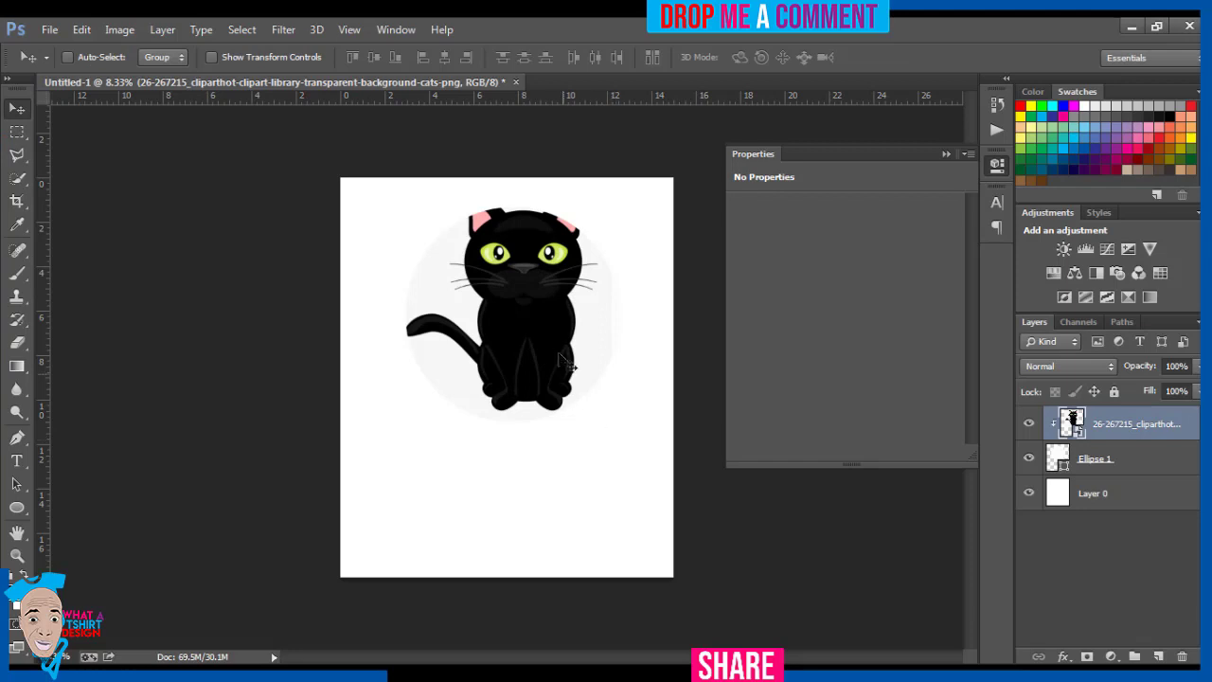
drag(551, 342, 544, 362)
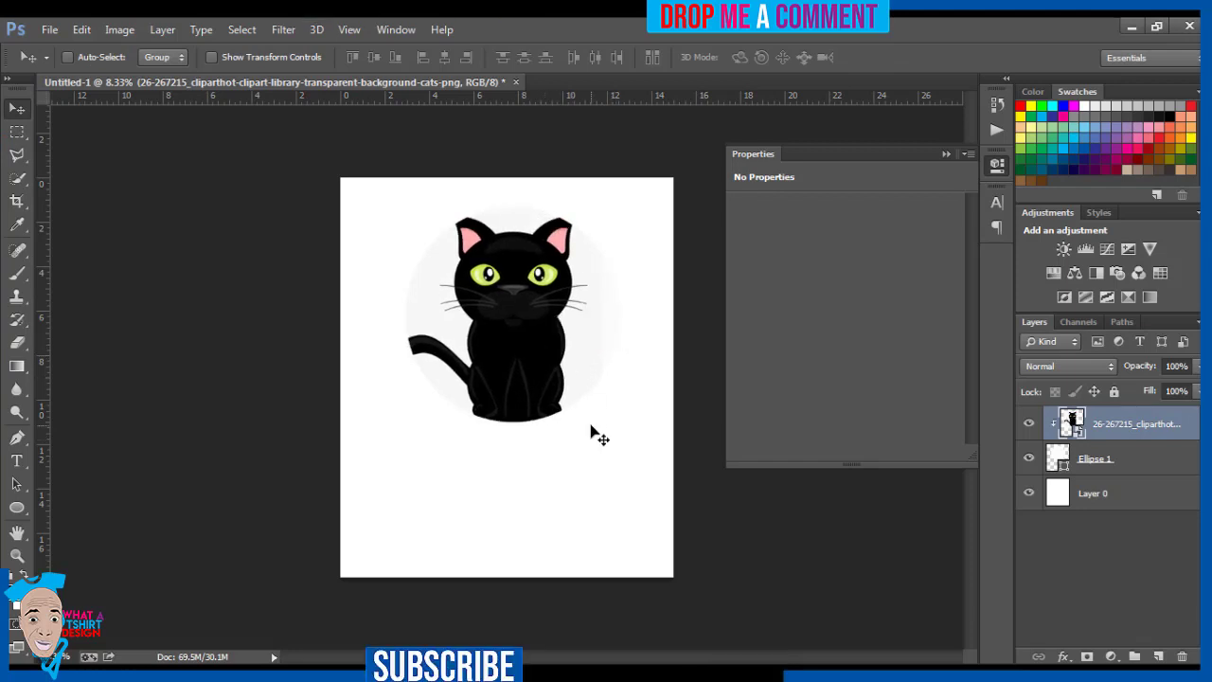
Select the Ellipse 1 layer and enable a Stroke effect in its Layer Style.
click(1180, 457)
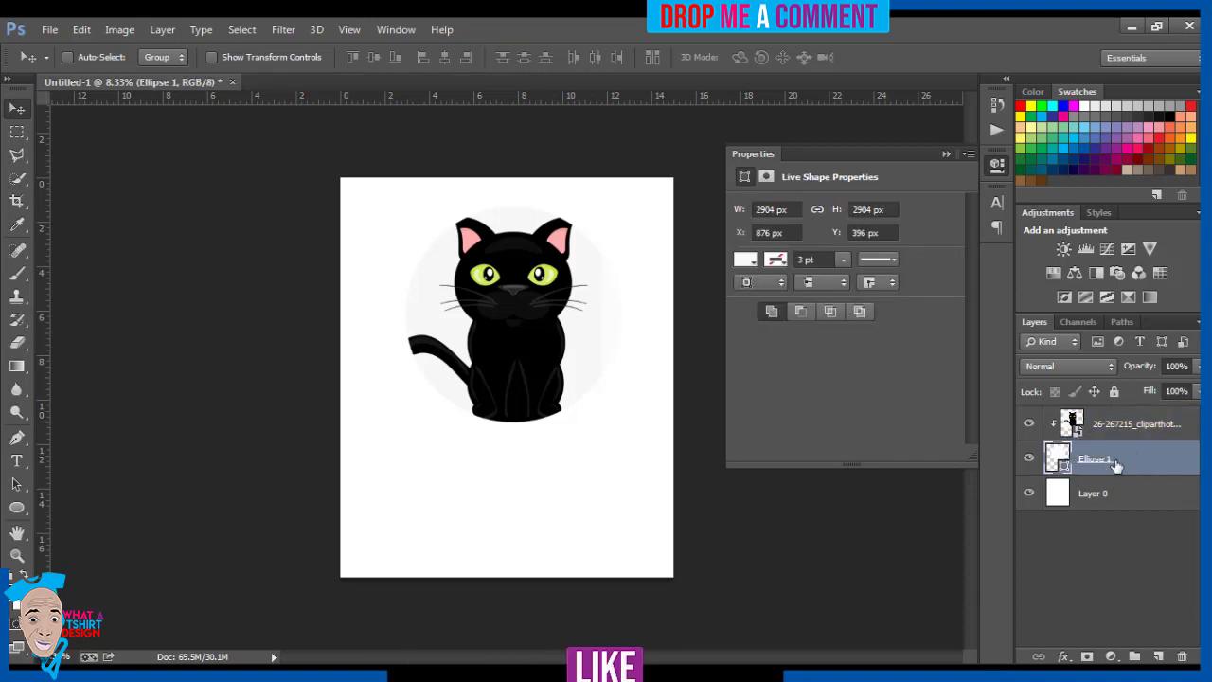
click(1032, 460)
click(1031, 460)
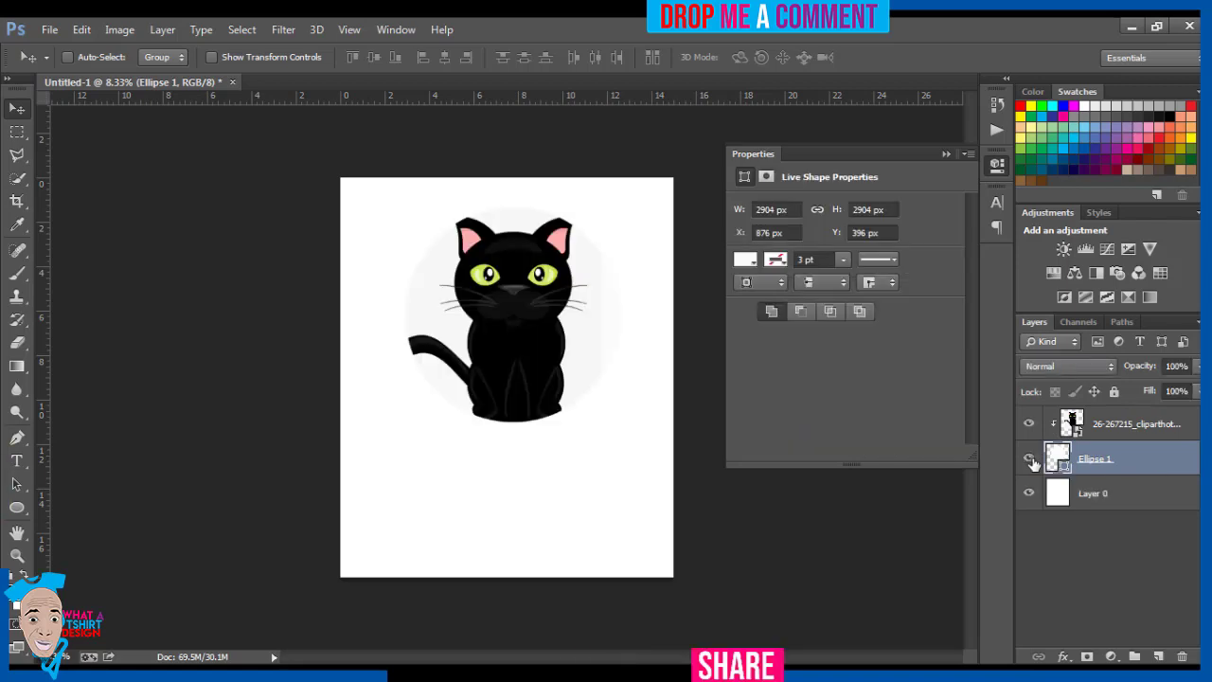
double_click(1196, 462)
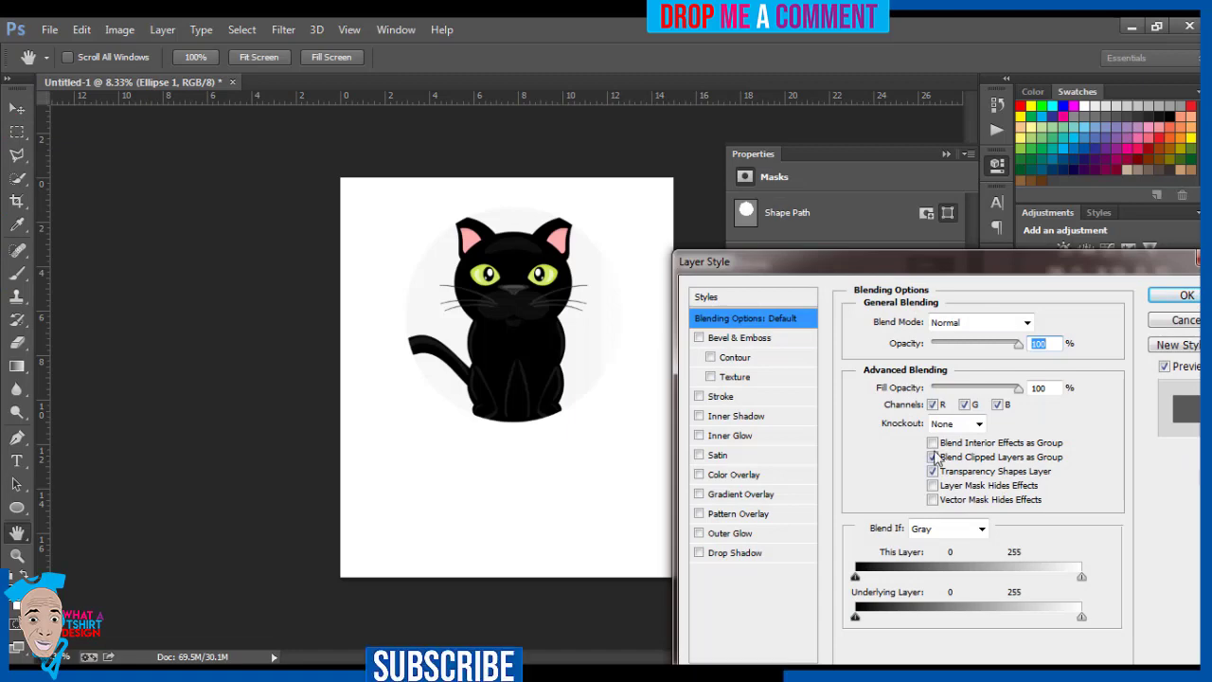
key(Escape)
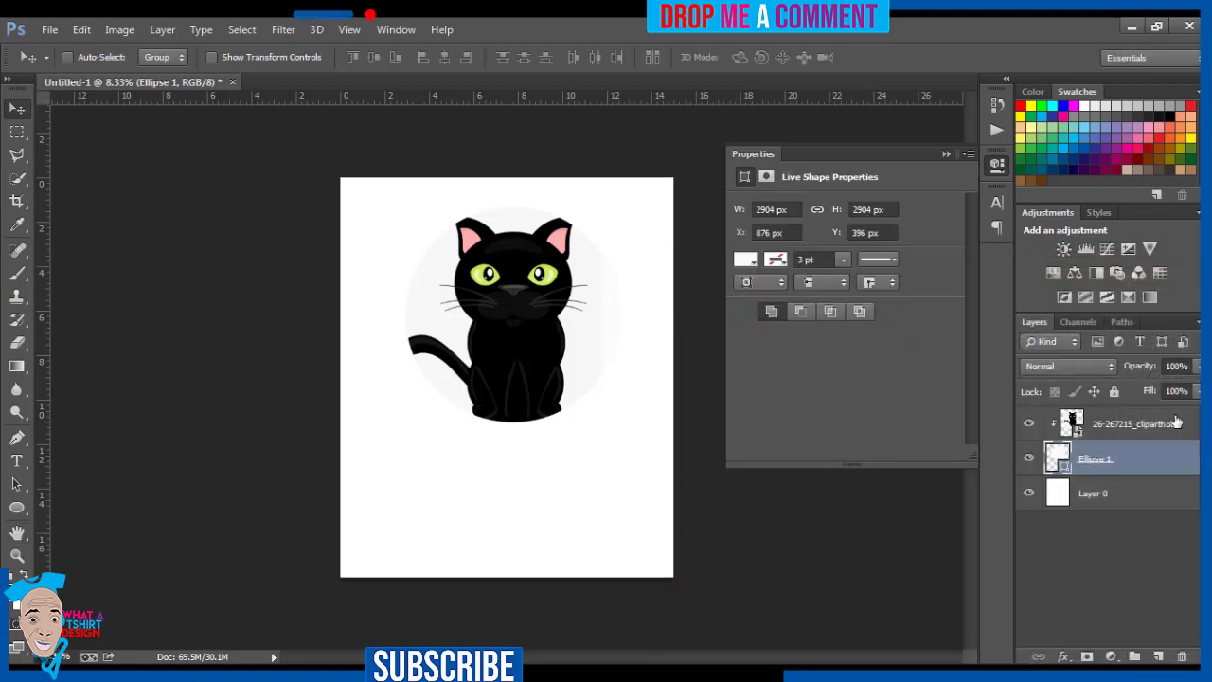
double_click(1196, 461)
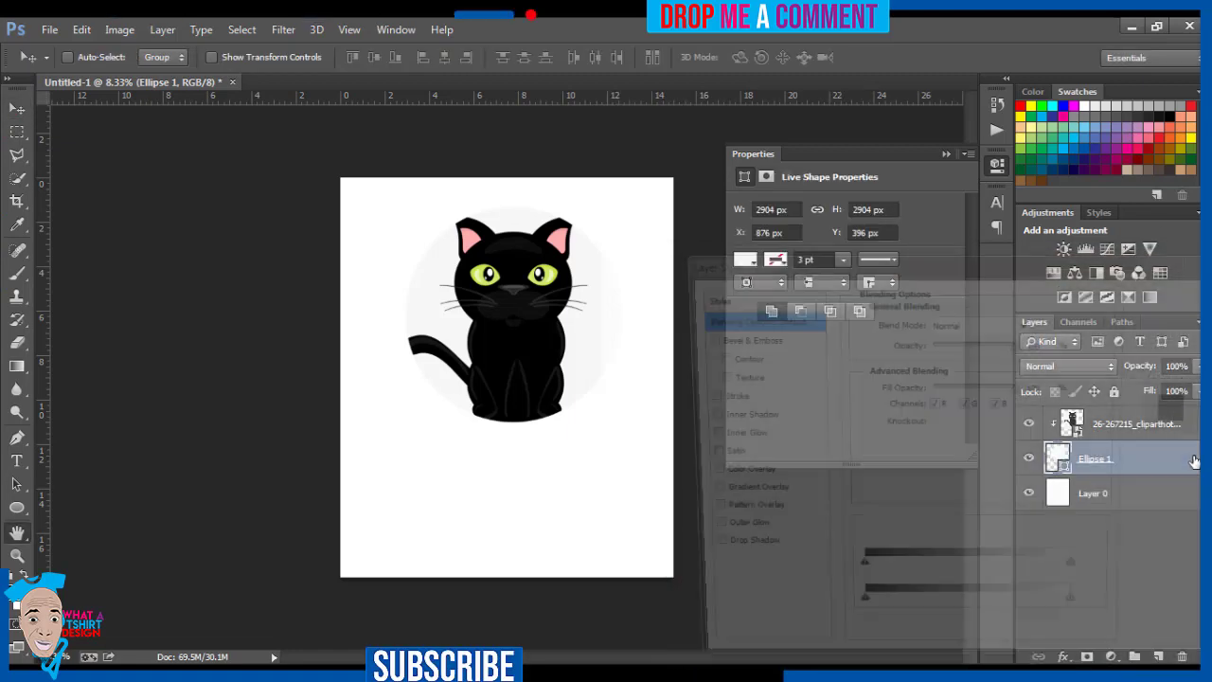
click(699, 395)
click(718, 396)
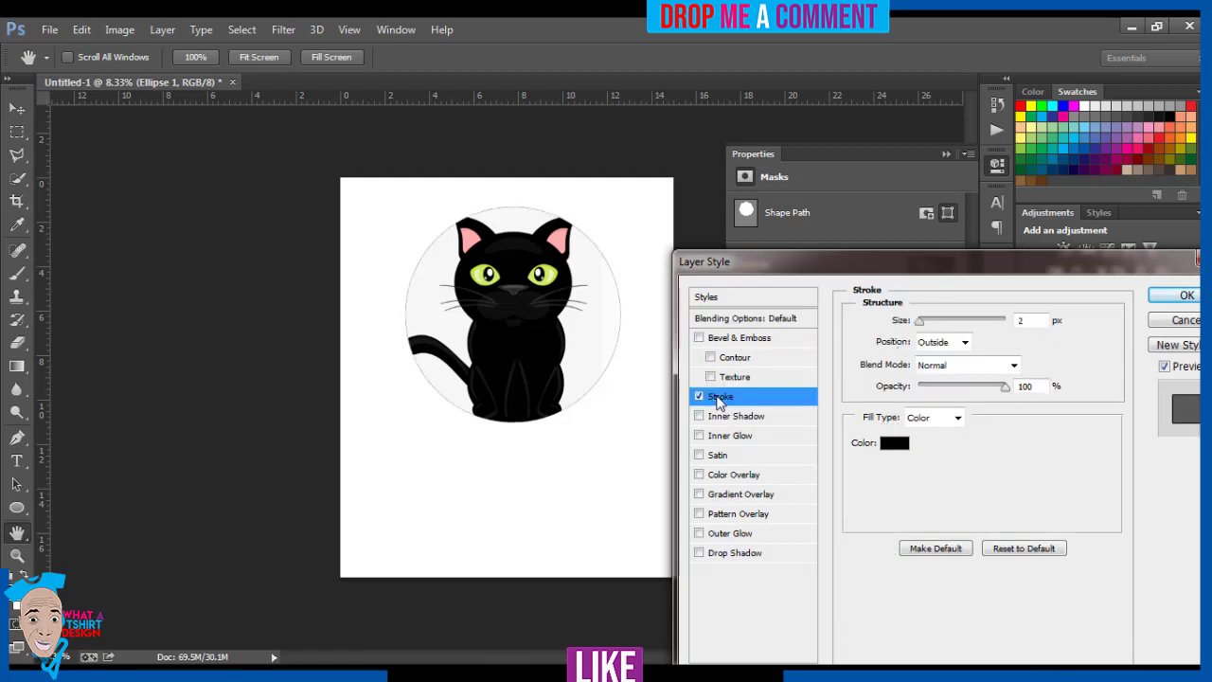
click(892, 445)
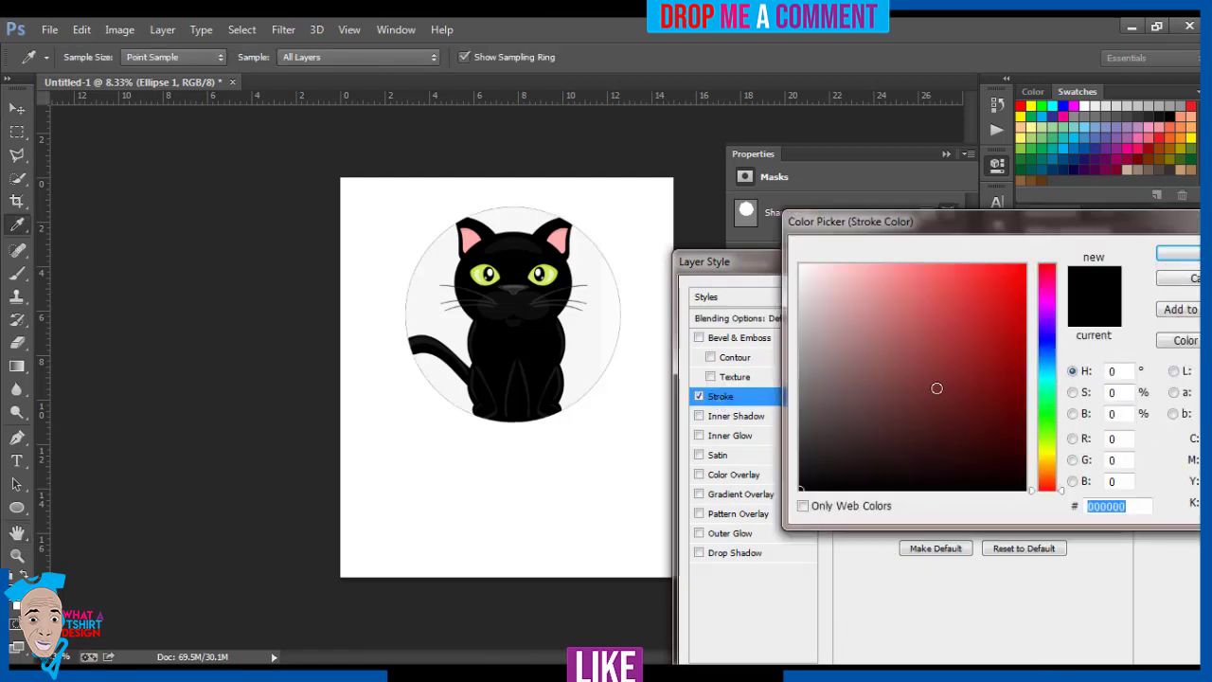
drag(981, 362, 900, 436)
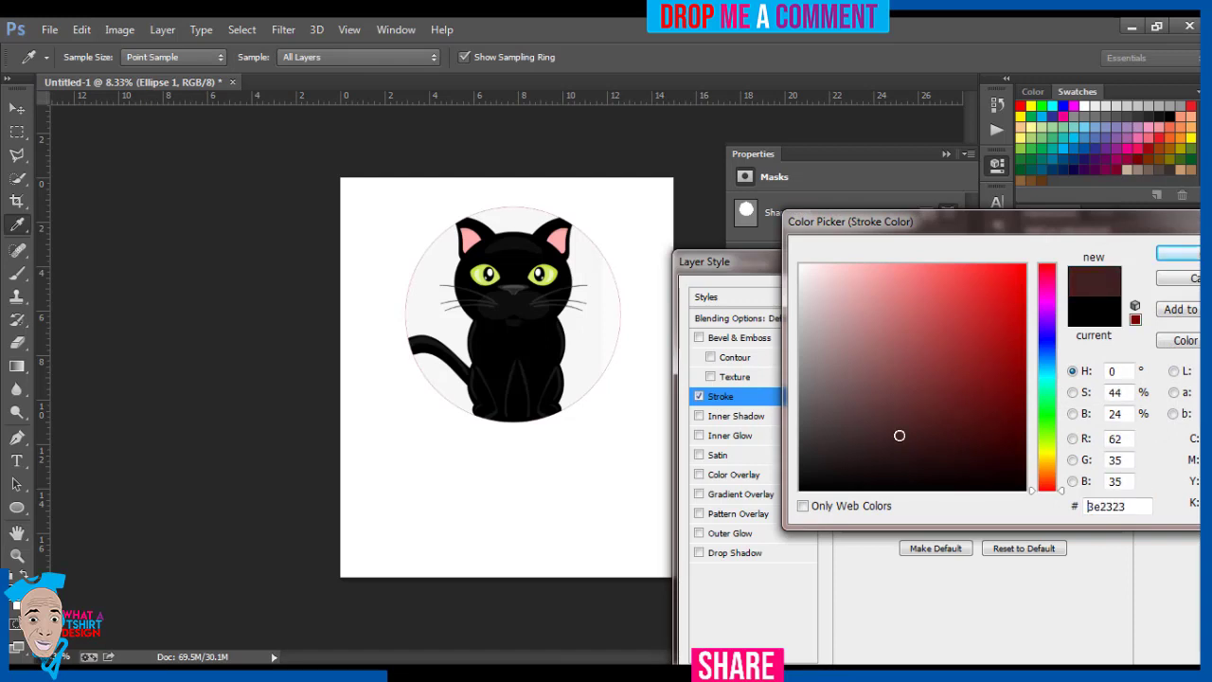
click(854, 340)
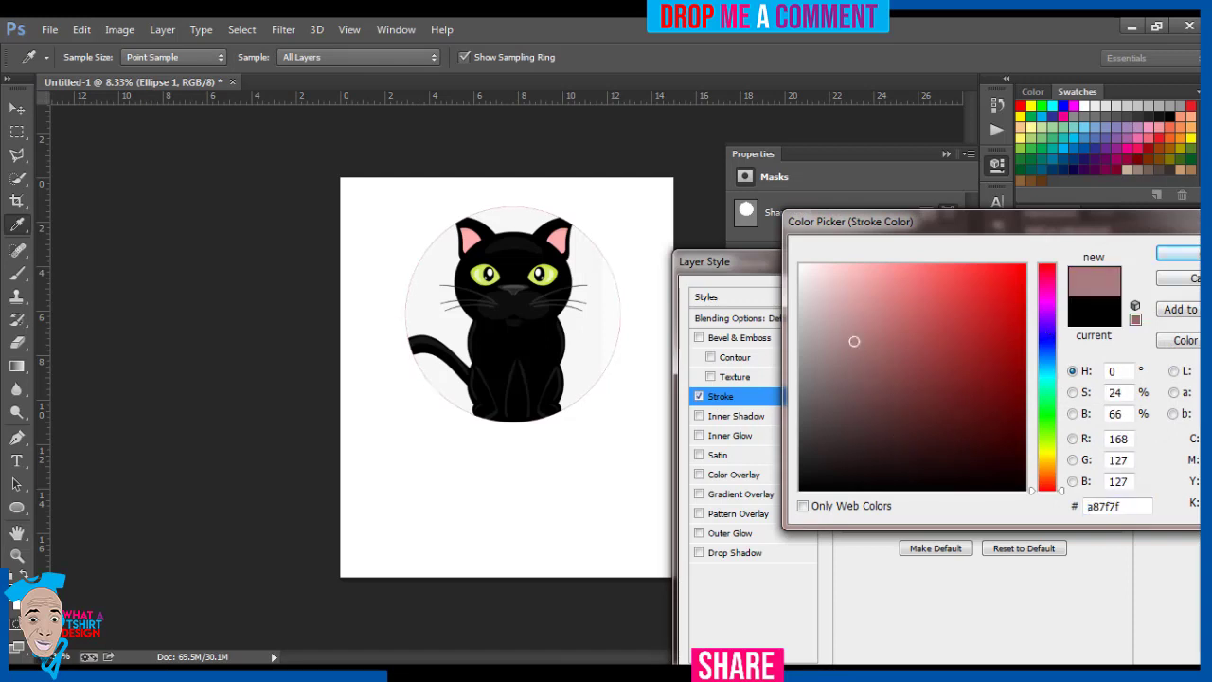
click(1179, 277)
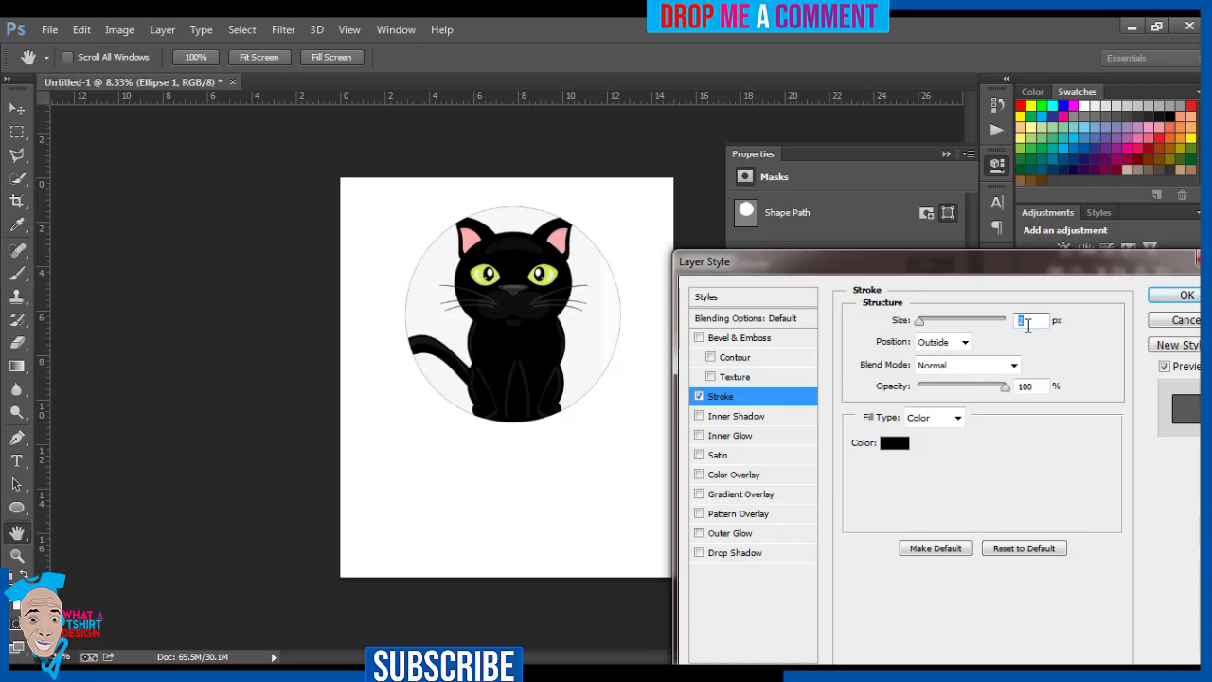
Thicken the circle's stroke and set its colour to the ear pink #ffadad.
key(shift+Up)
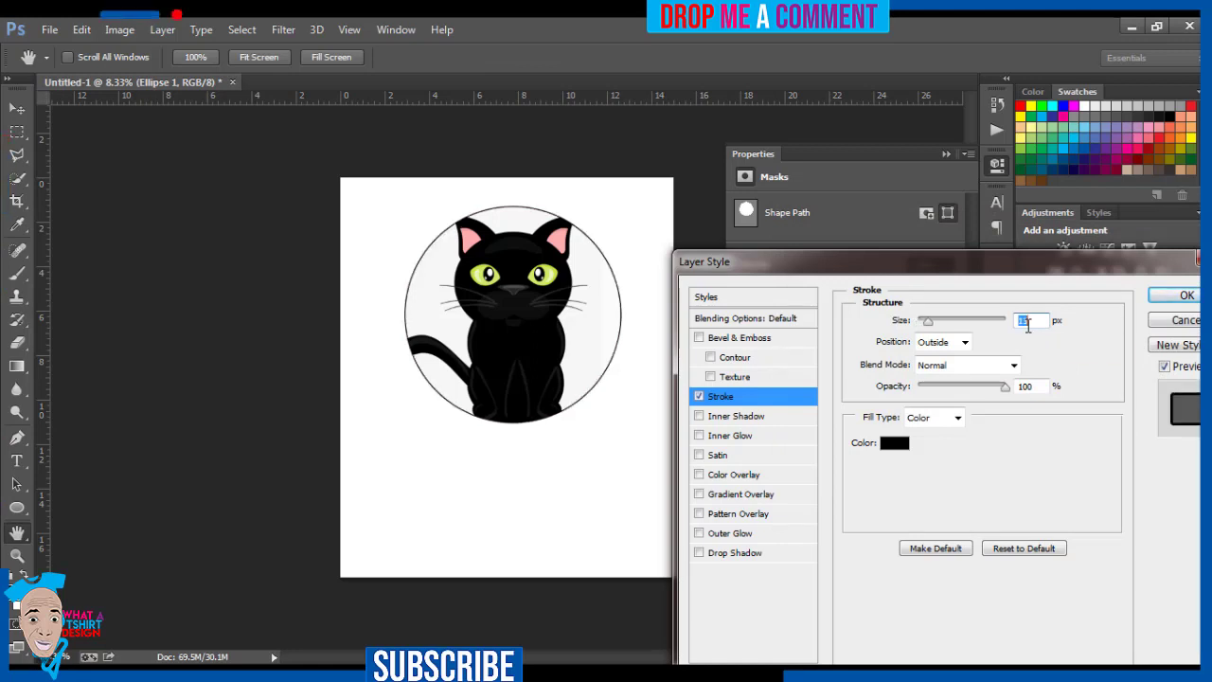
key(shift+Up)
key(shift+Up)
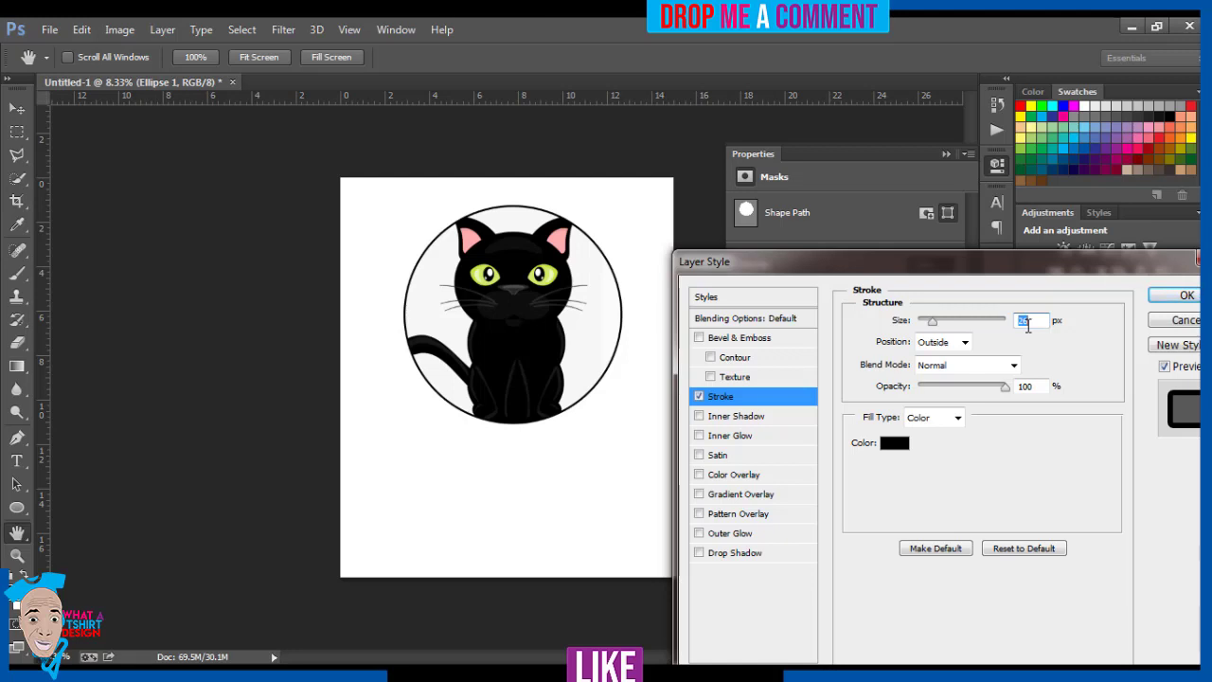
key(shift+Up)
key(shift+Up)
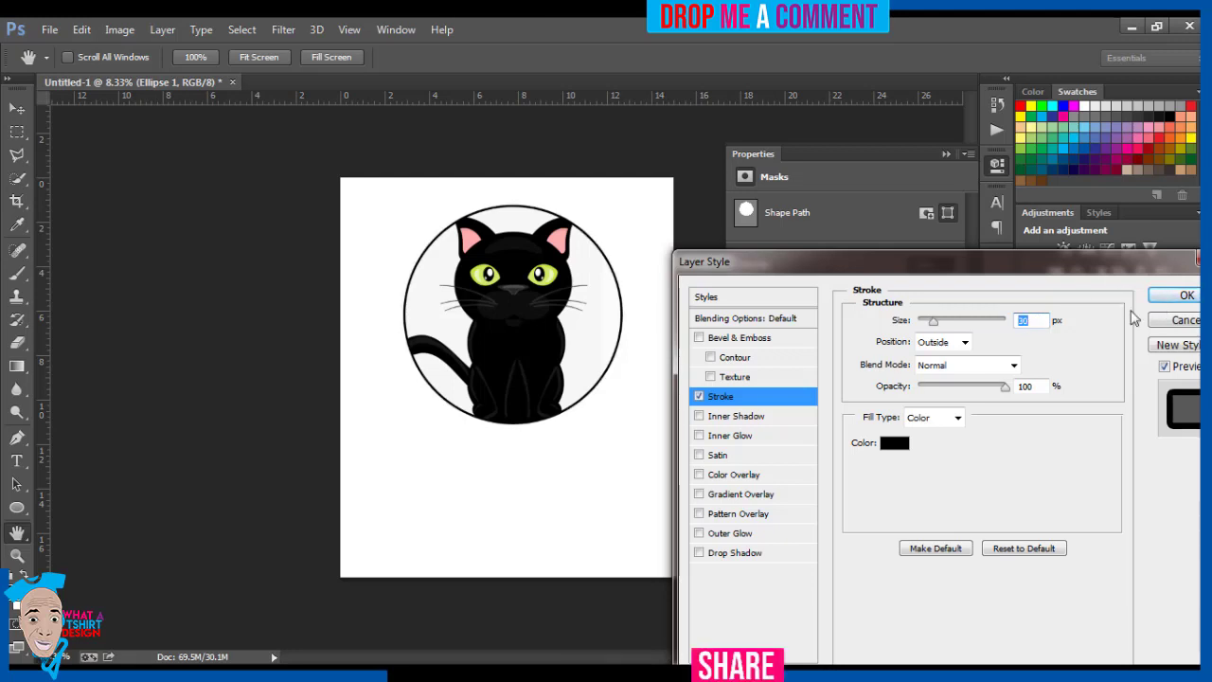
click(896, 444)
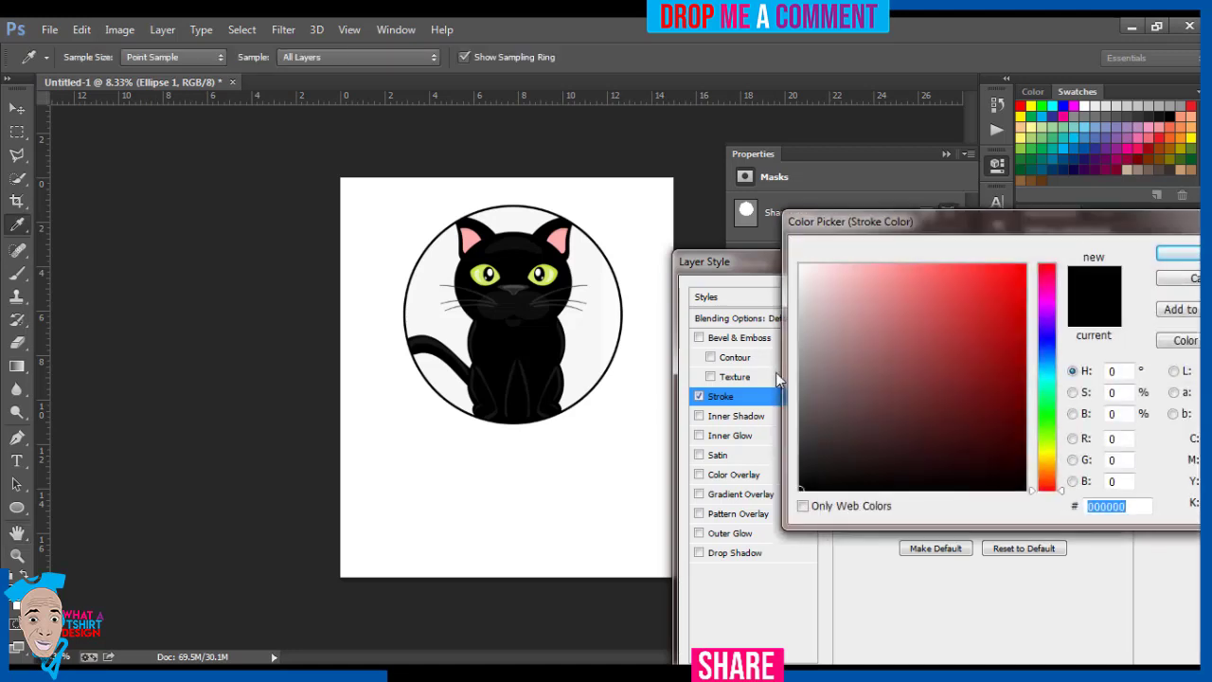
mouse_move(866, 330)
mouse_down()
mouse_move(991, 317)
mouse_move(990, 420)
mouse_move(945, 418)
mouse_move(960, 342)
mouse_up()
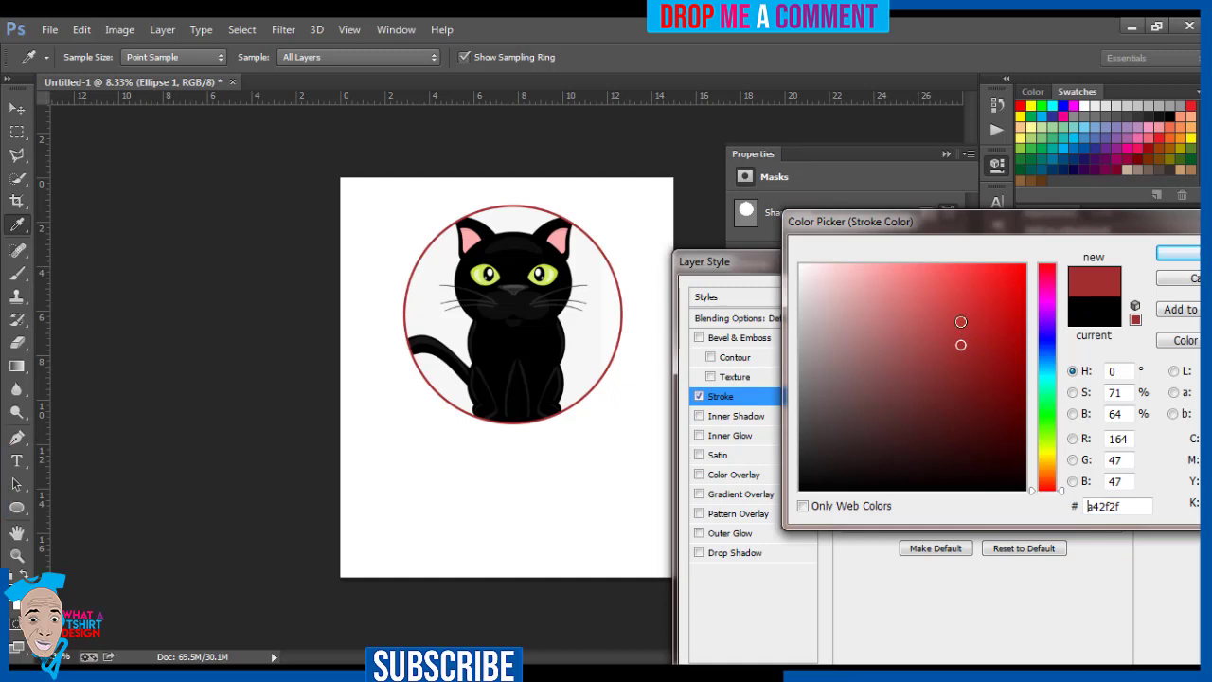
drag(998, 279, 1000, 366)
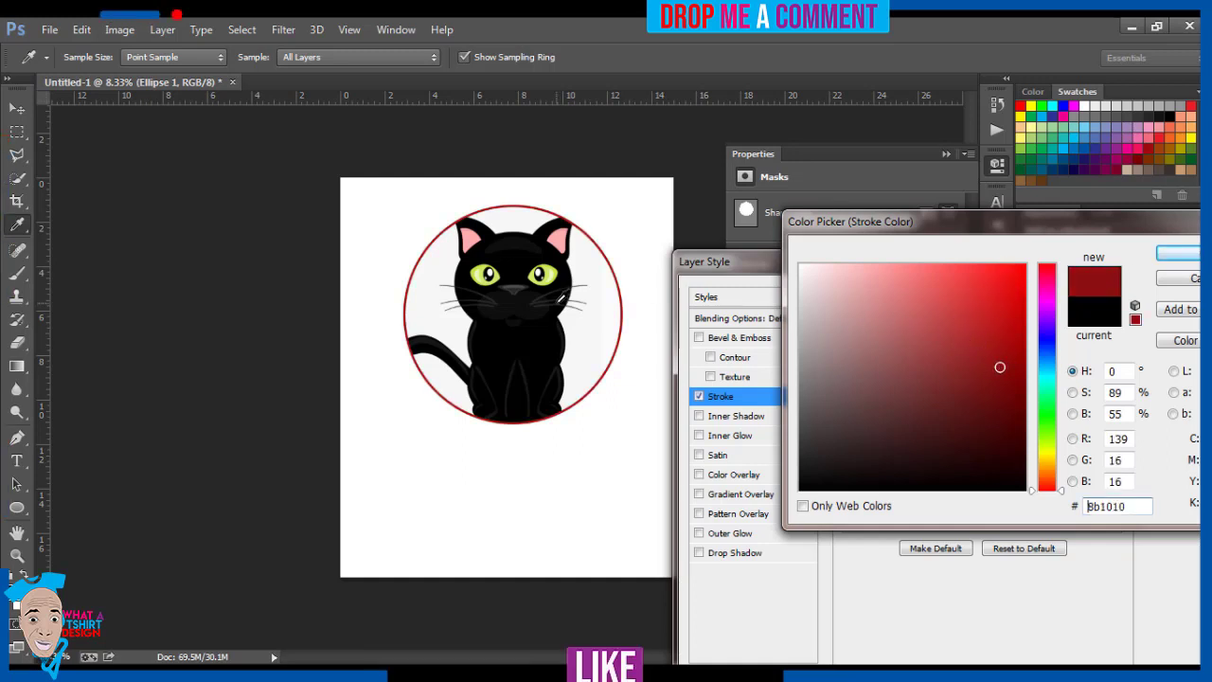
click(546, 274)
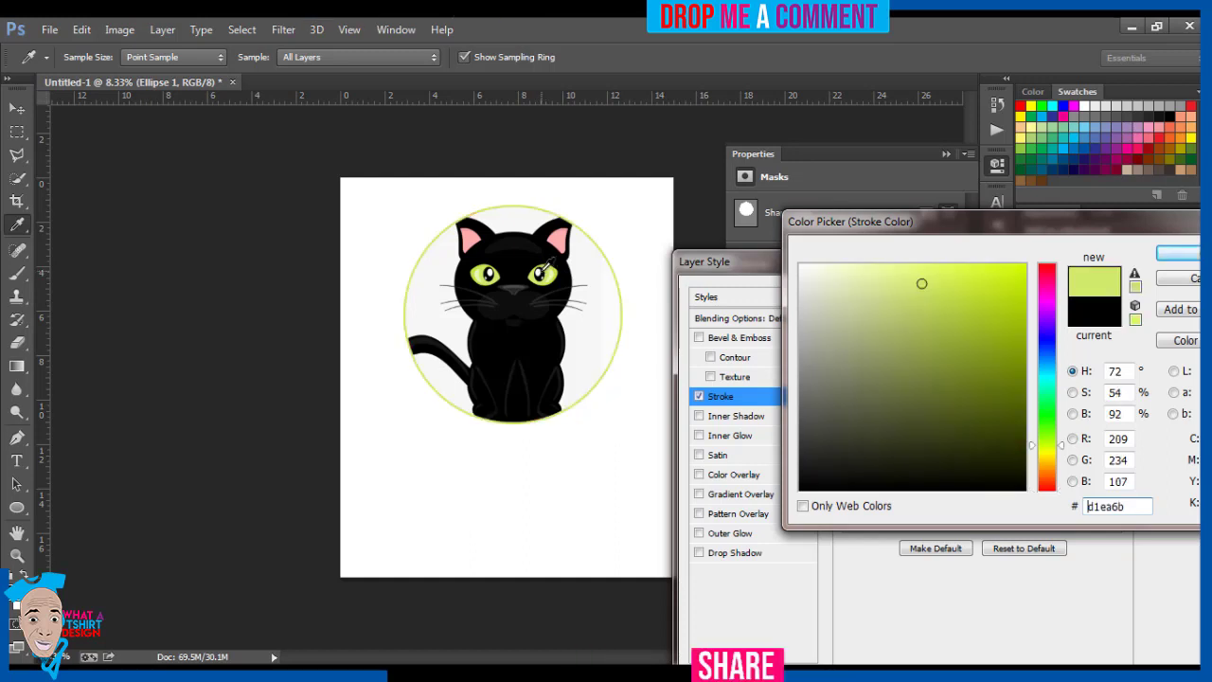
click(561, 232)
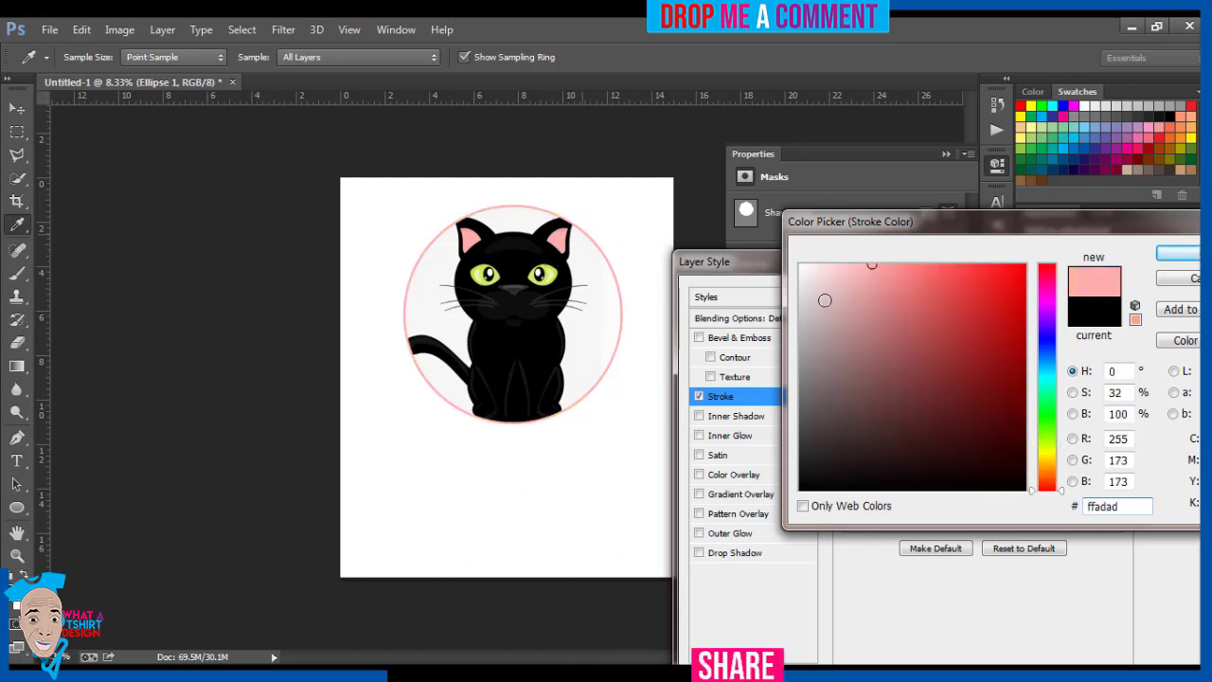
click(1172, 261)
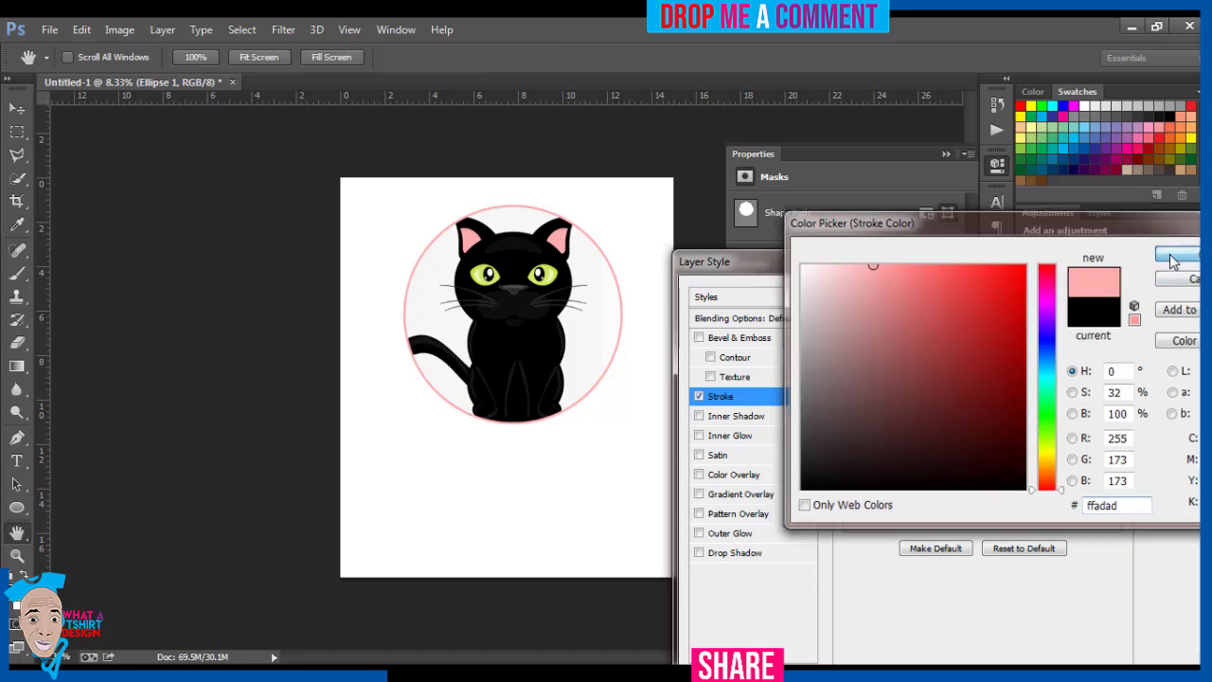
click(1184, 298)
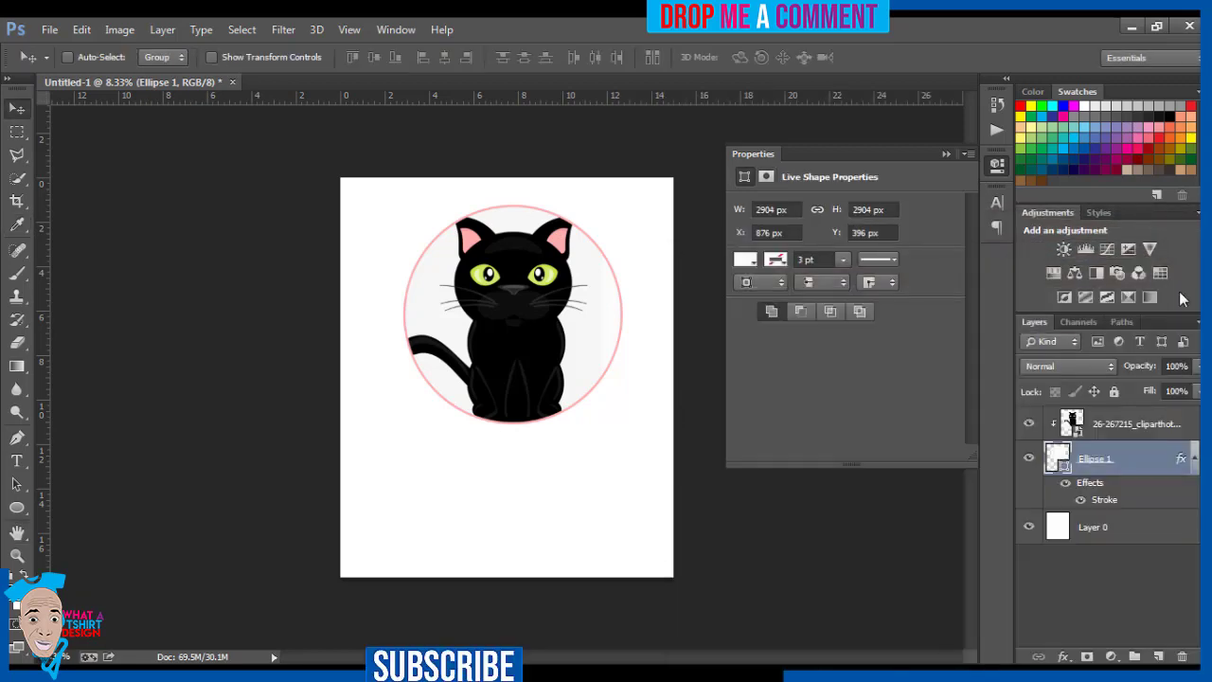
Group the cat clipart and Ellipse 1 layers into Group 1.
click(1145, 422)
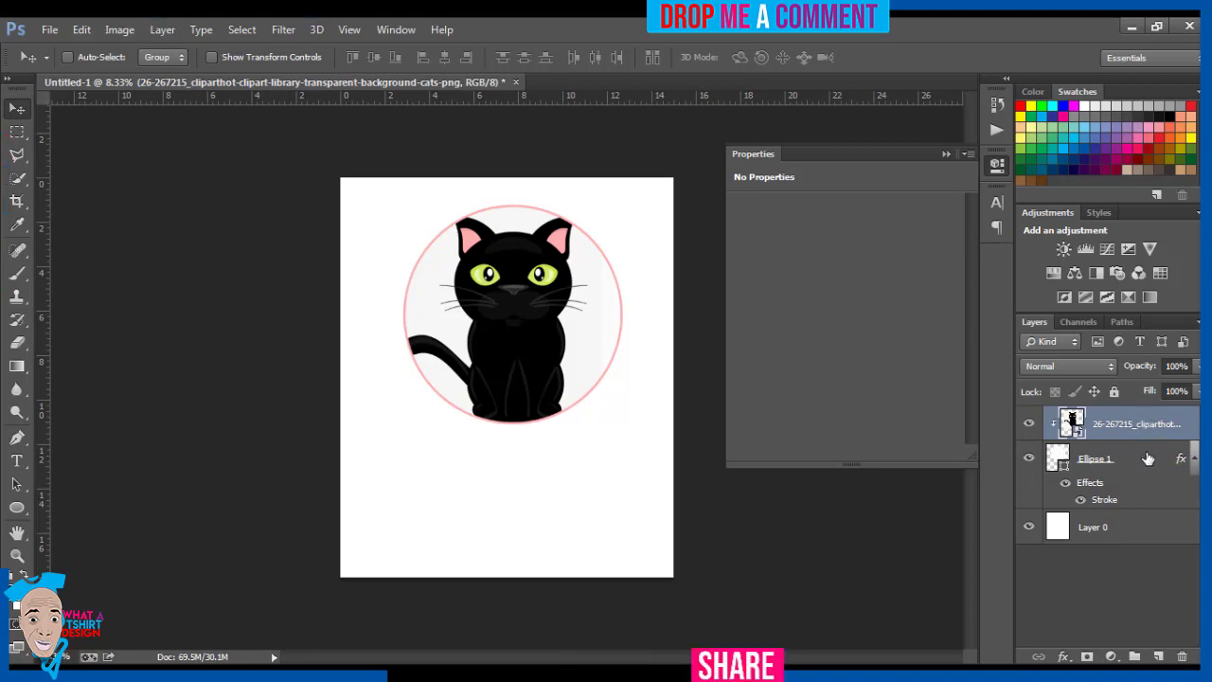
click(1148, 458)
click(1146, 420)
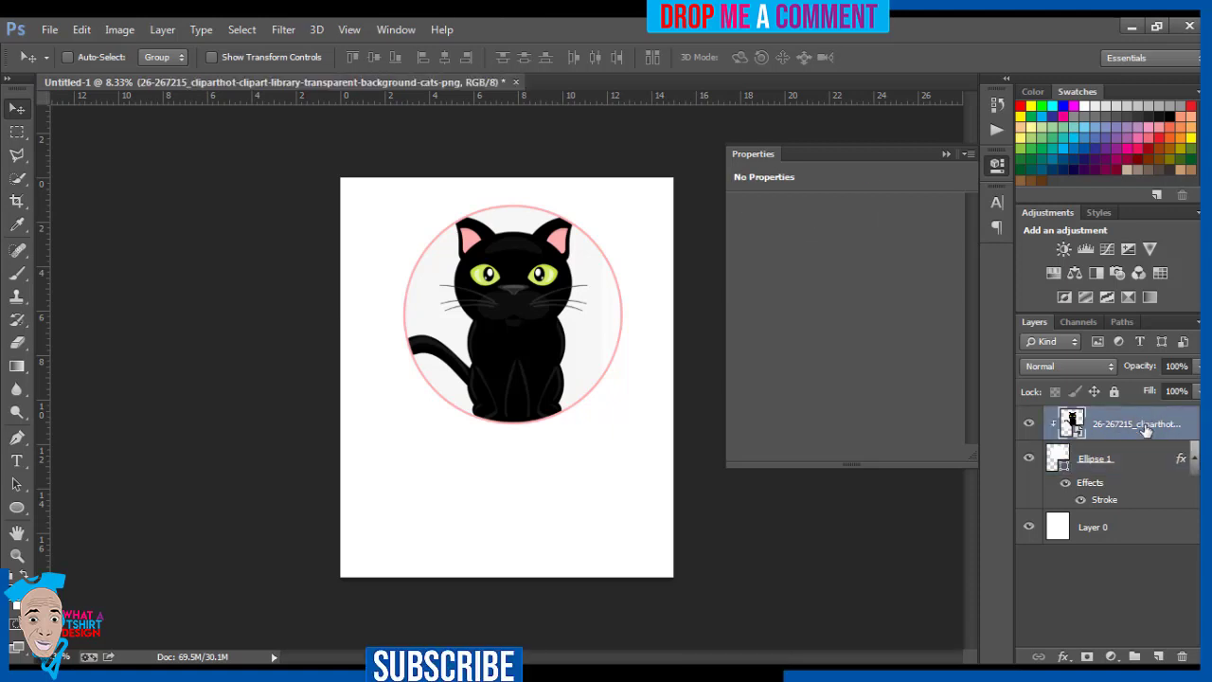
shift+click(1148, 458)
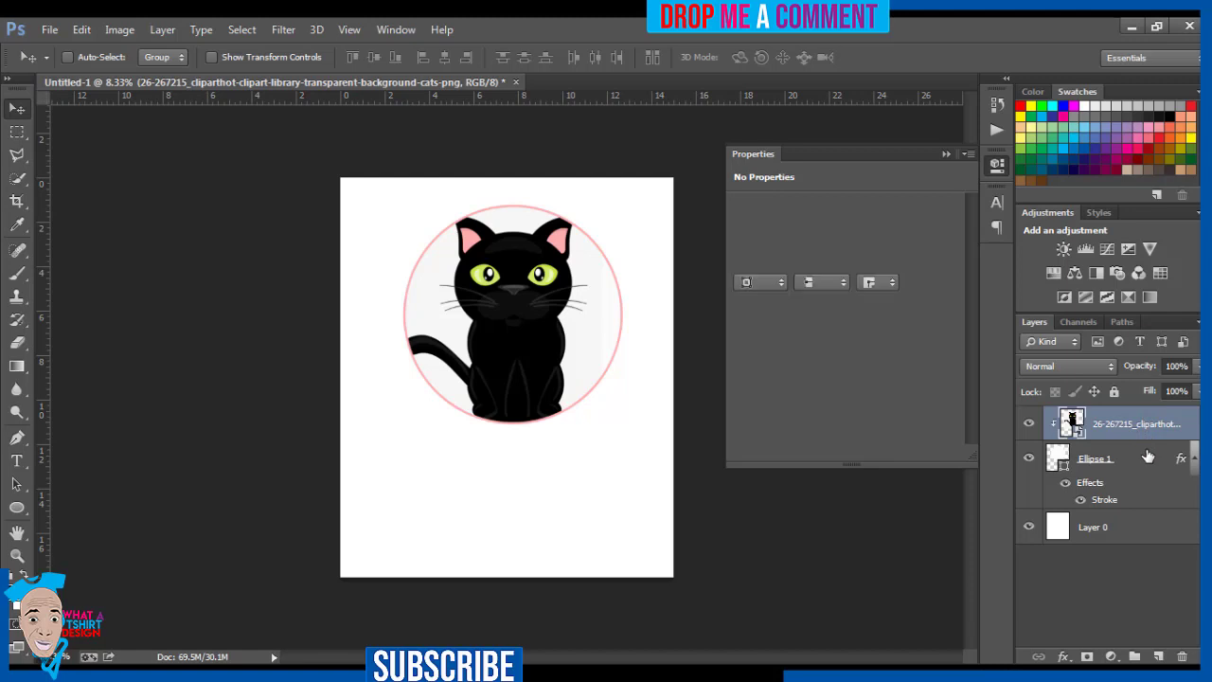
key(ctrl+g)
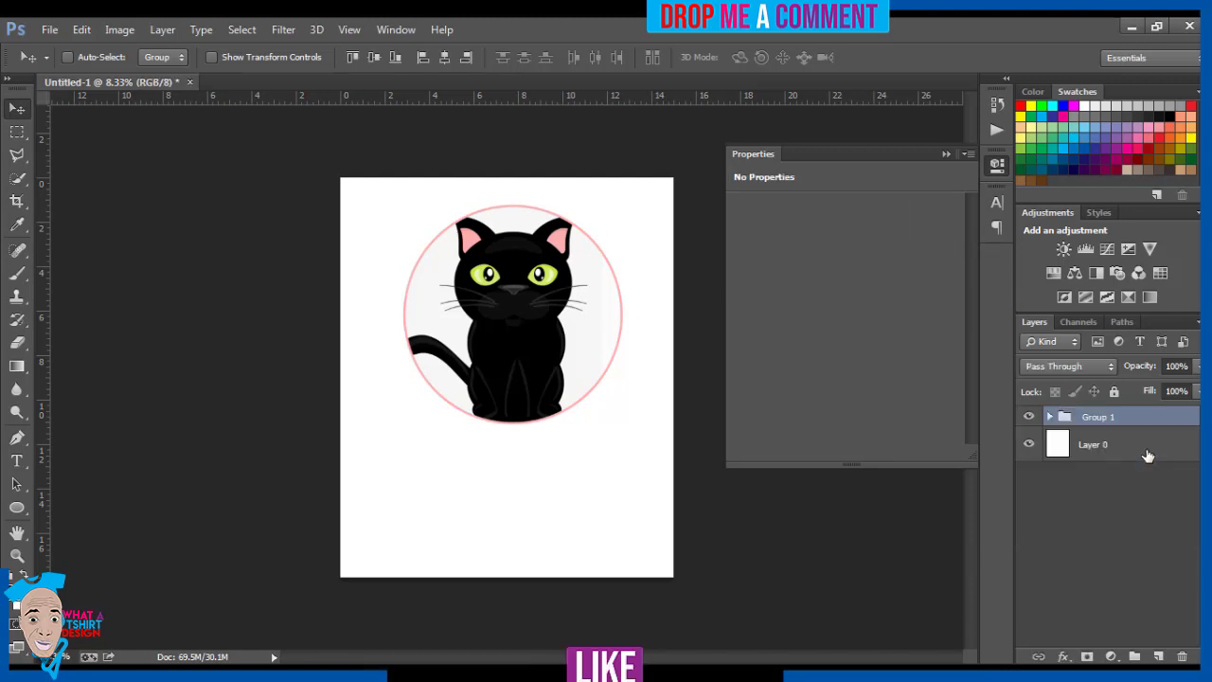
click(1029, 420)
click(1030, 419)
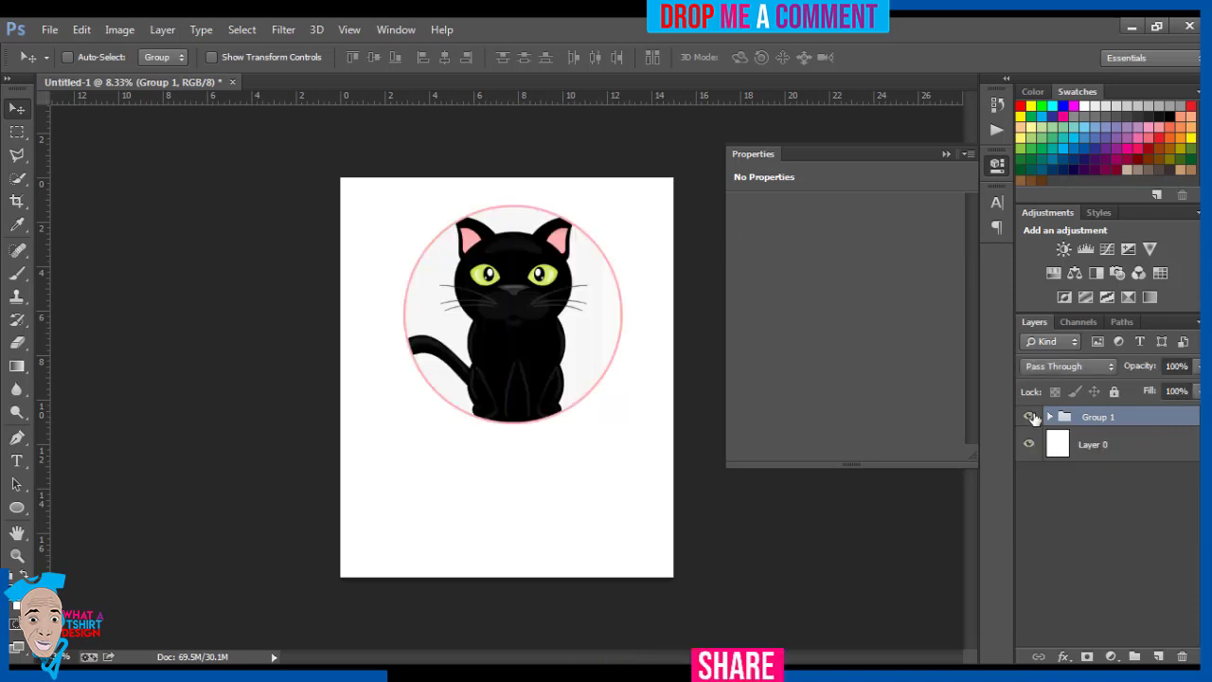
Centre Group 1 horizontally on the page by aligning it with Layer 0.
click(1105, 443)
click(1106, 418)
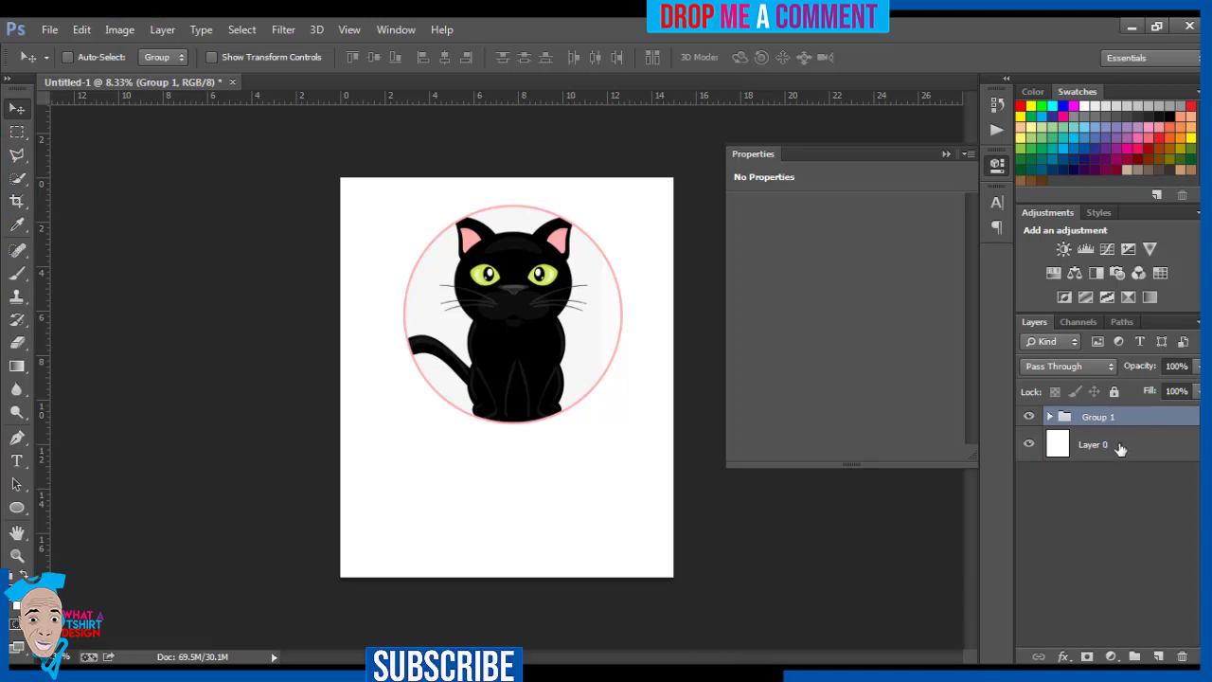
shift+click(1121, 448)
click(1120, 448)
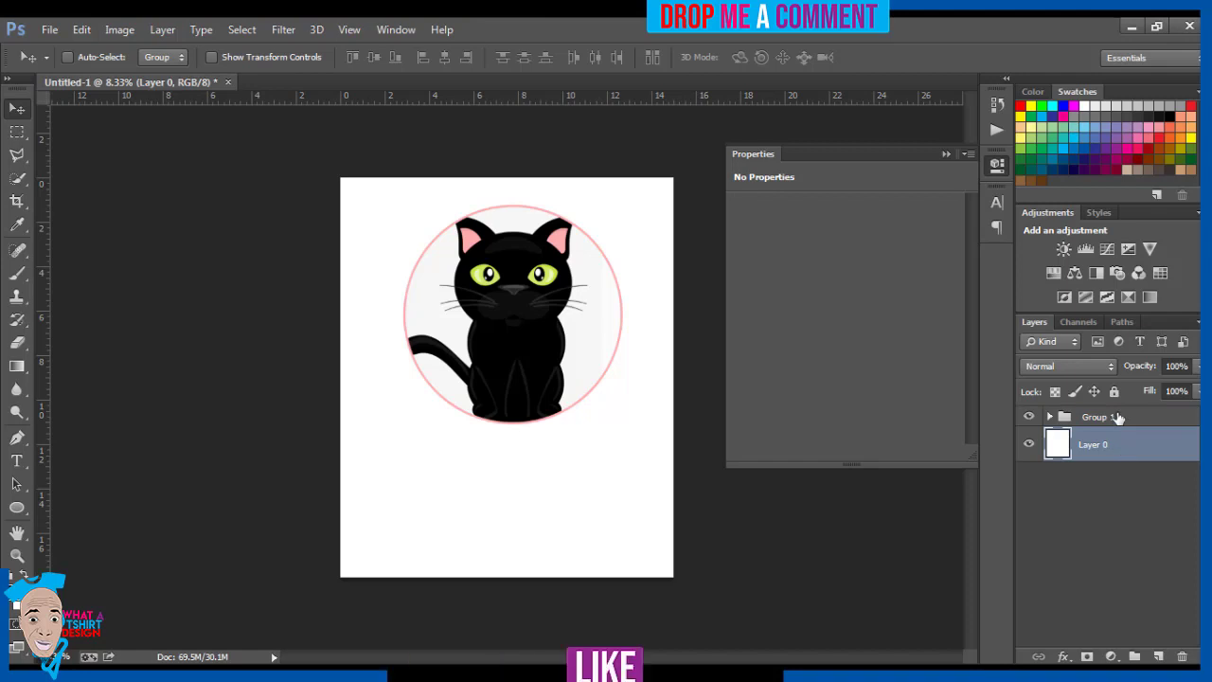
click(1117, 418)
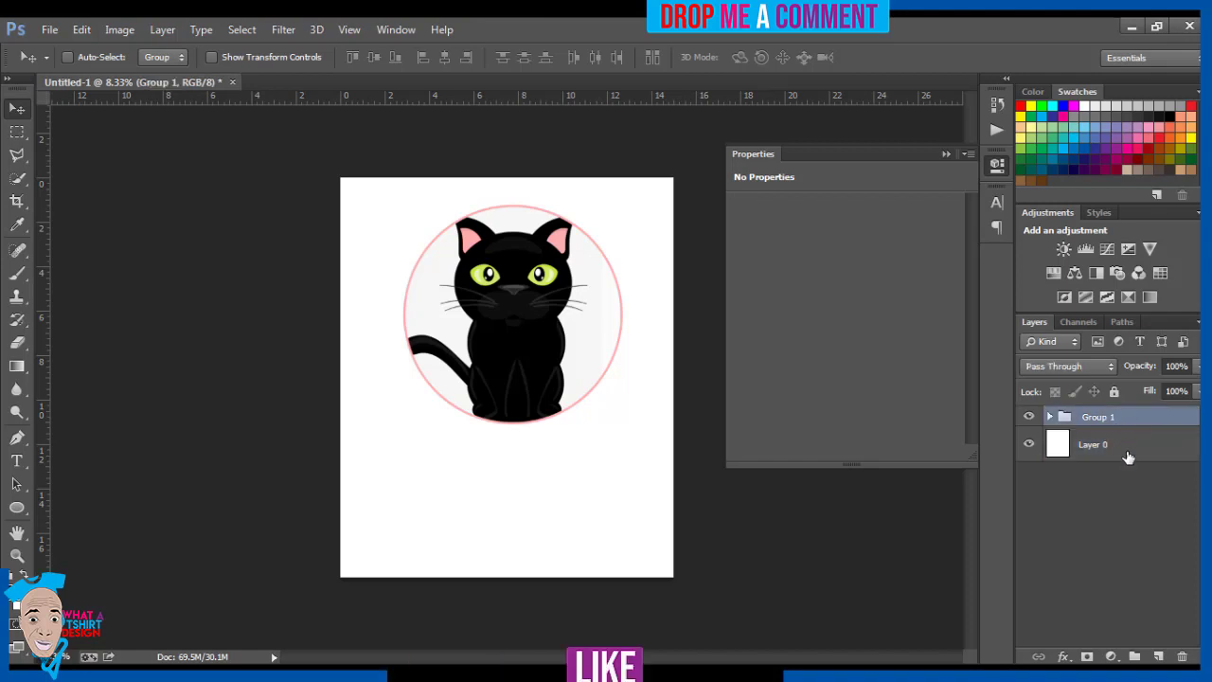
shift+click(1126, 453)
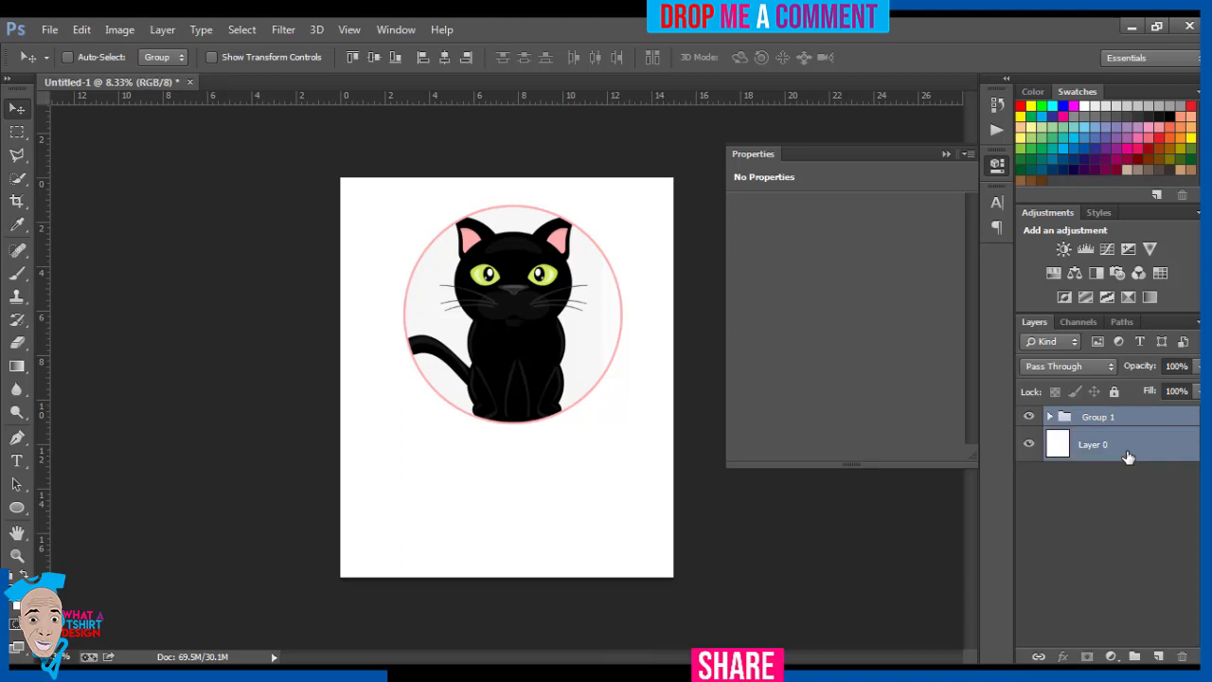
click(445, 58)
click(445, 58)
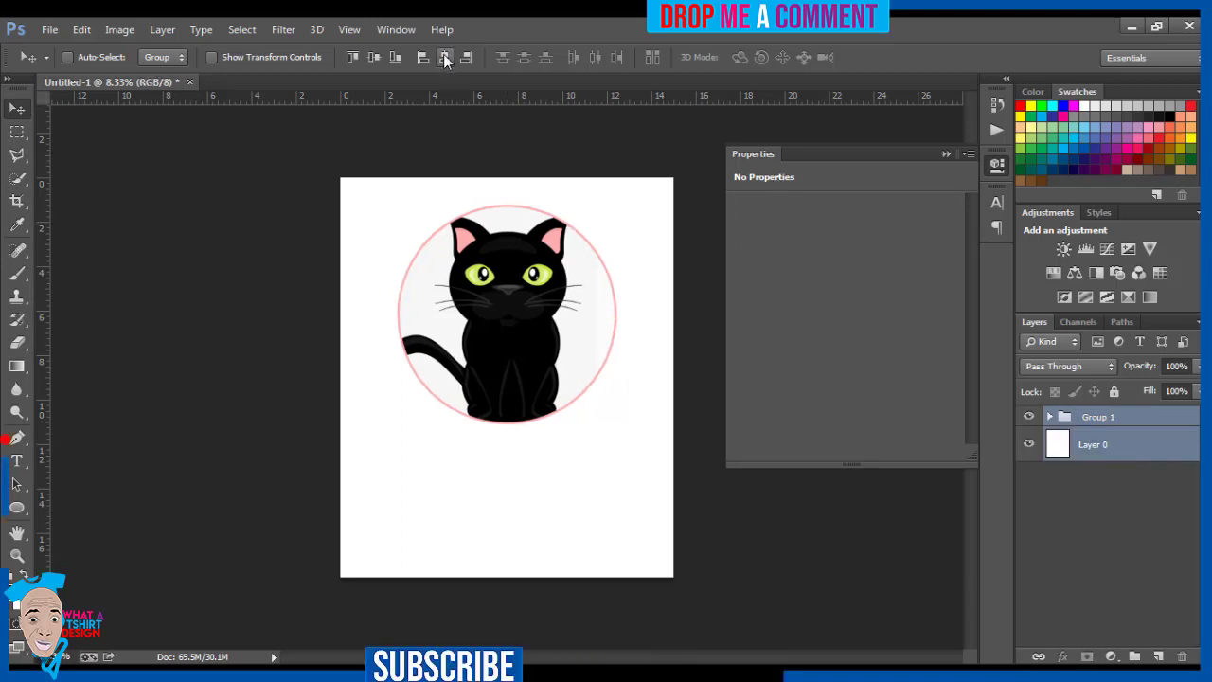
click(1094, 419)
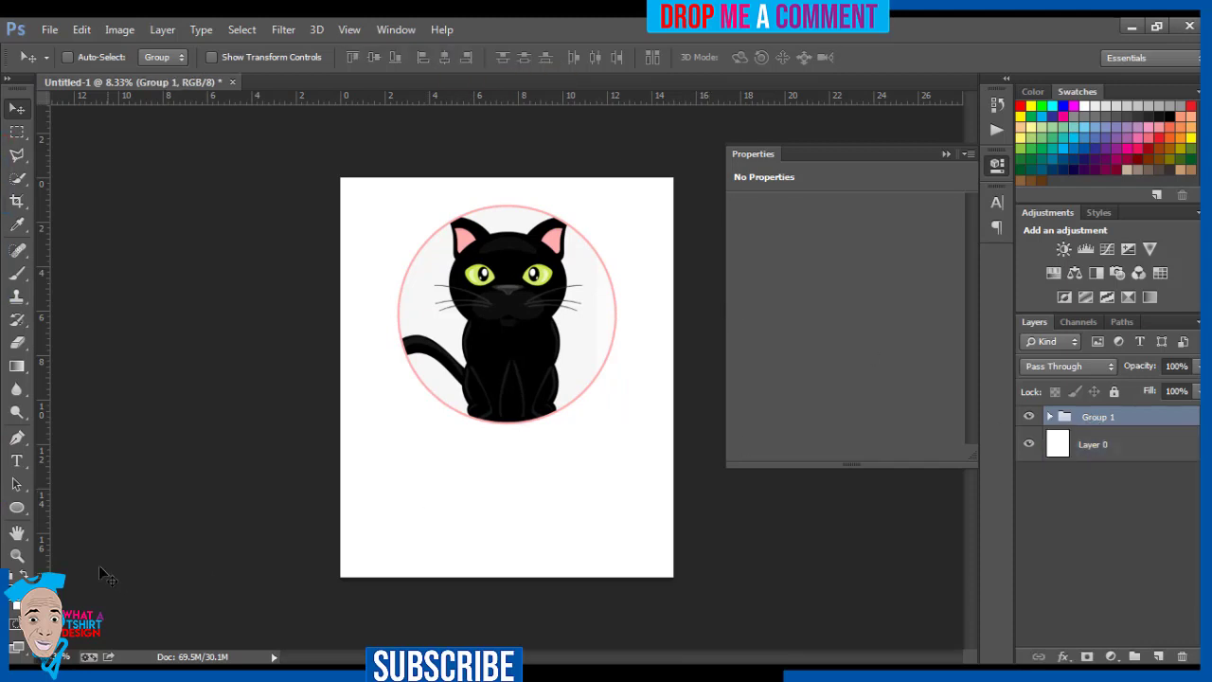
click(16, 461)
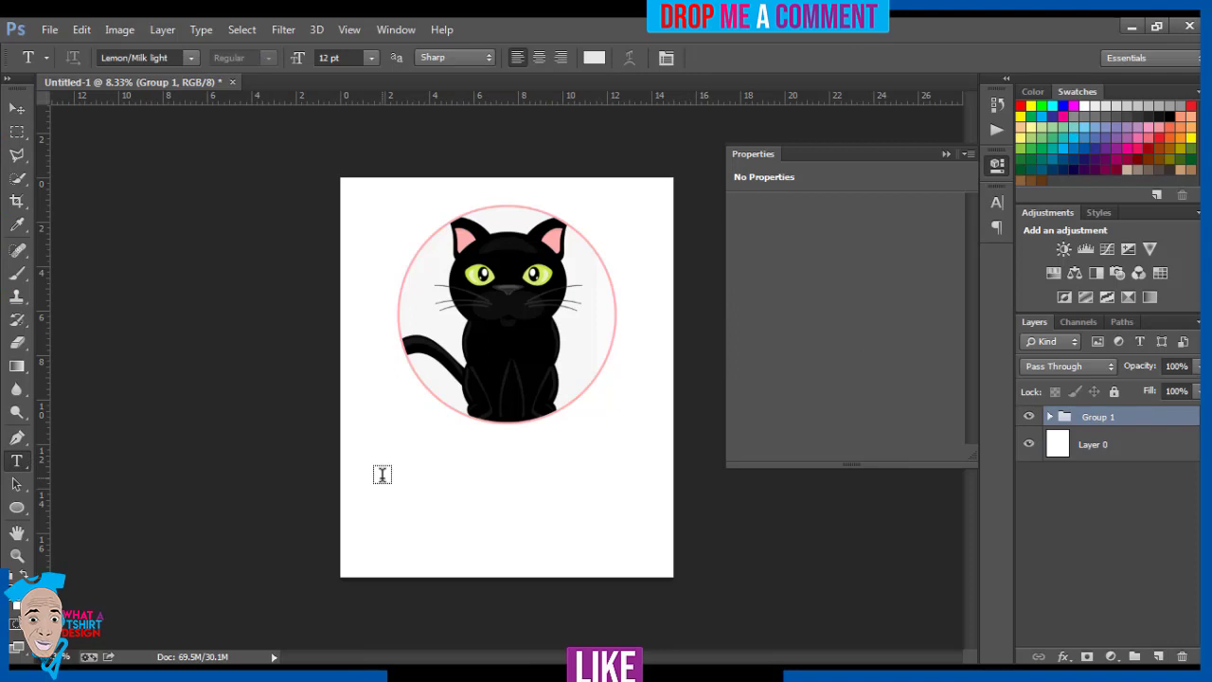
Add a CAT LIFE text line below the circle, coloured with pink sampled from the ear.
click(593, 59)
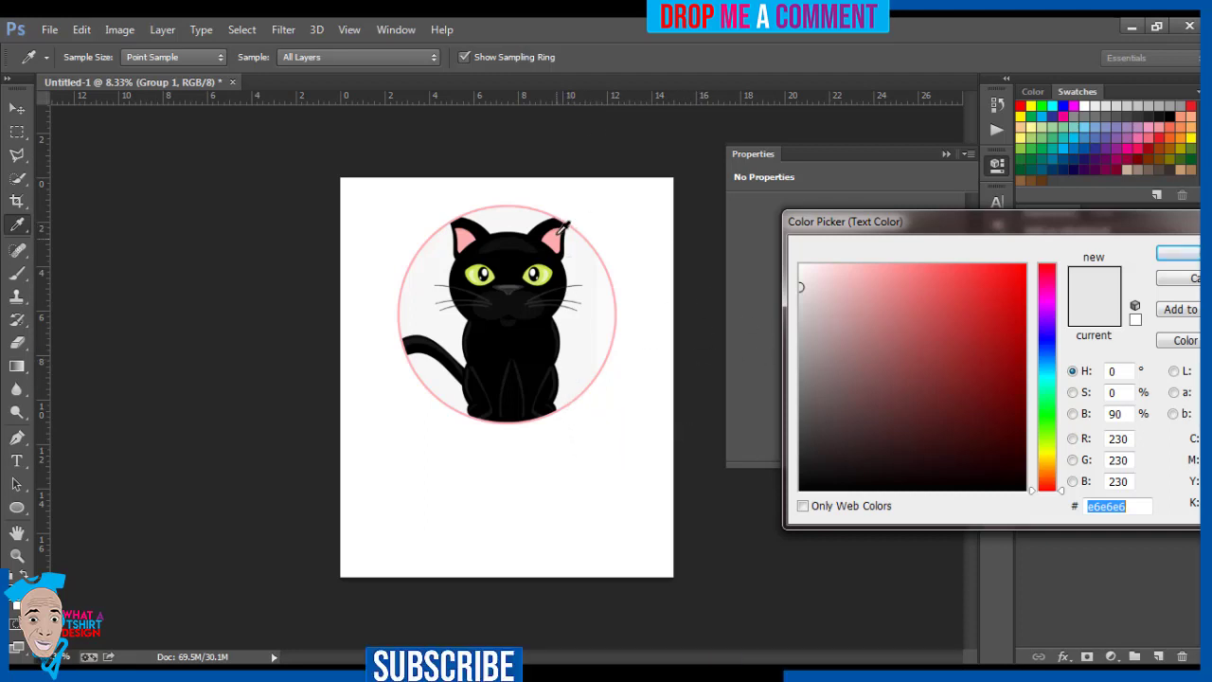
click(561, 231)
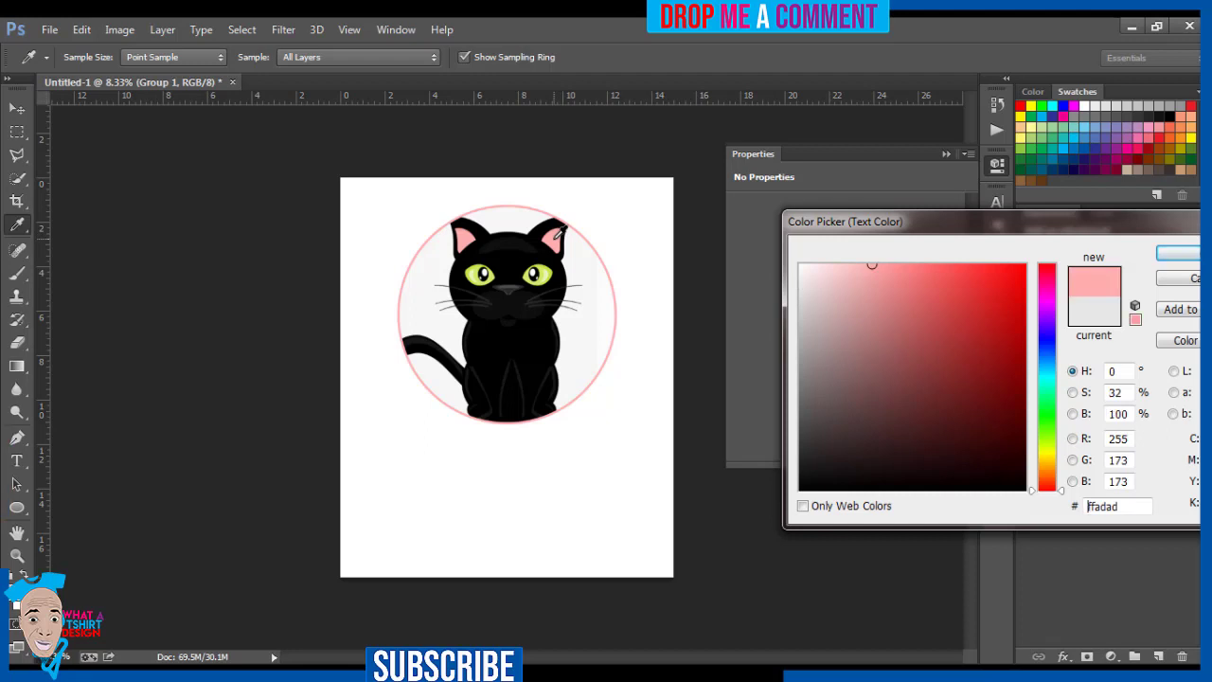
click(1178, 253)
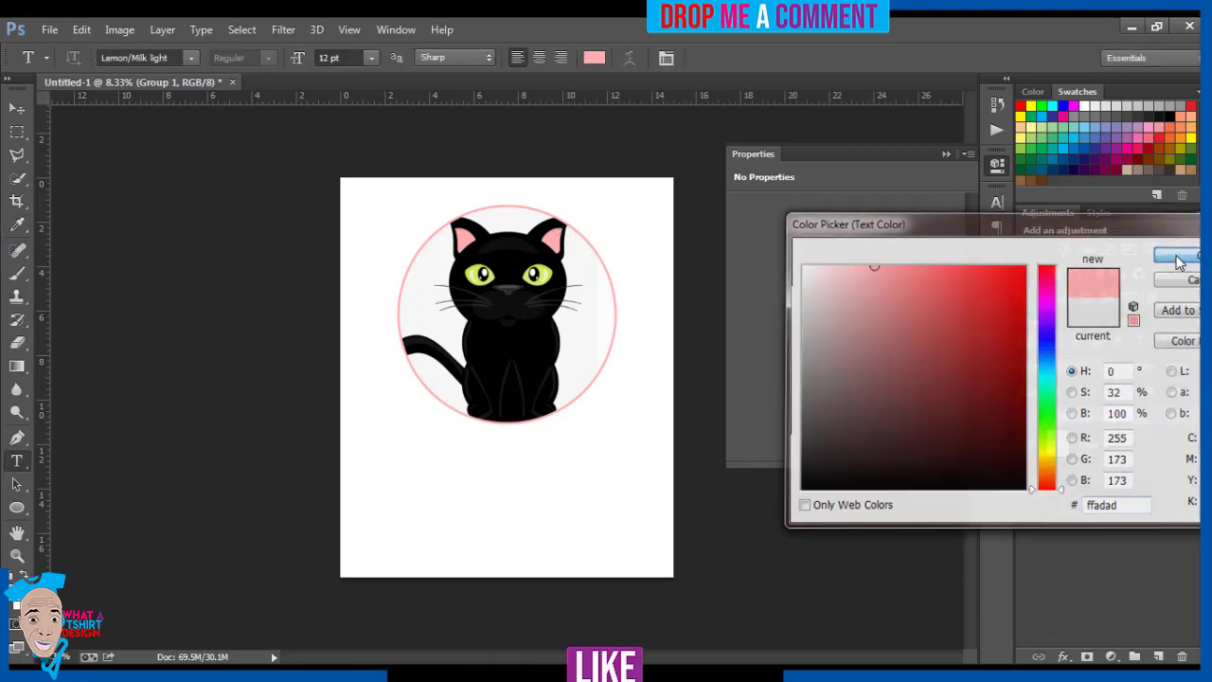
click(379, 468)
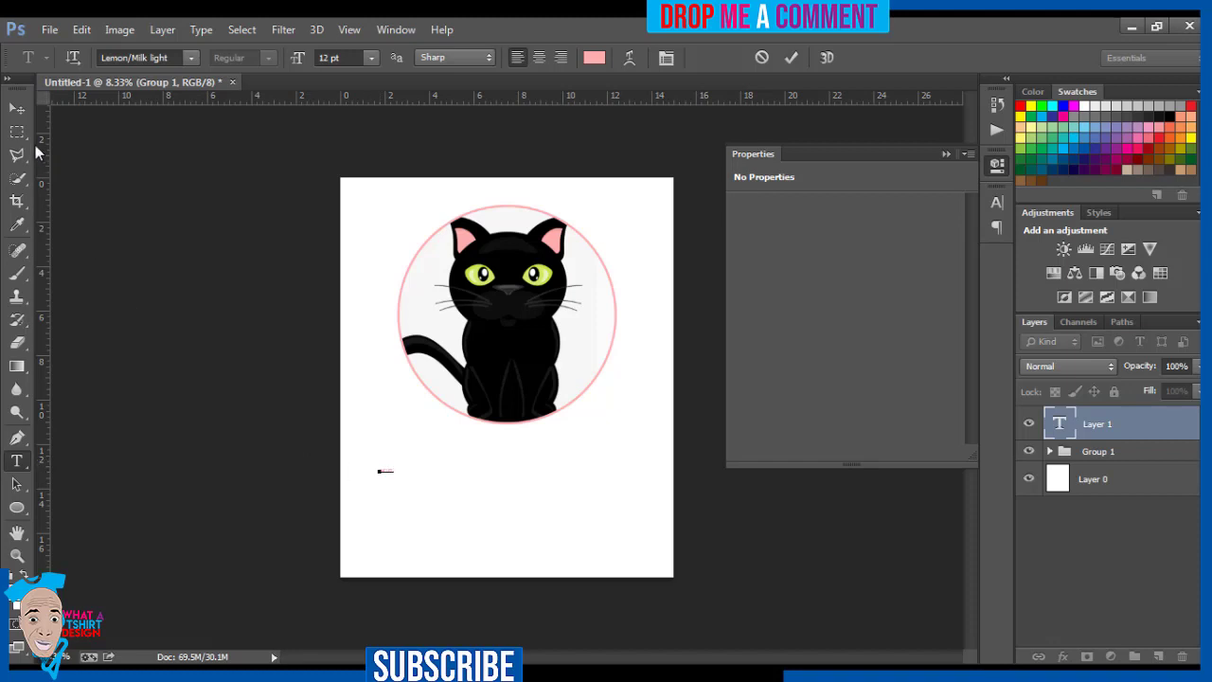
click(17, 110)
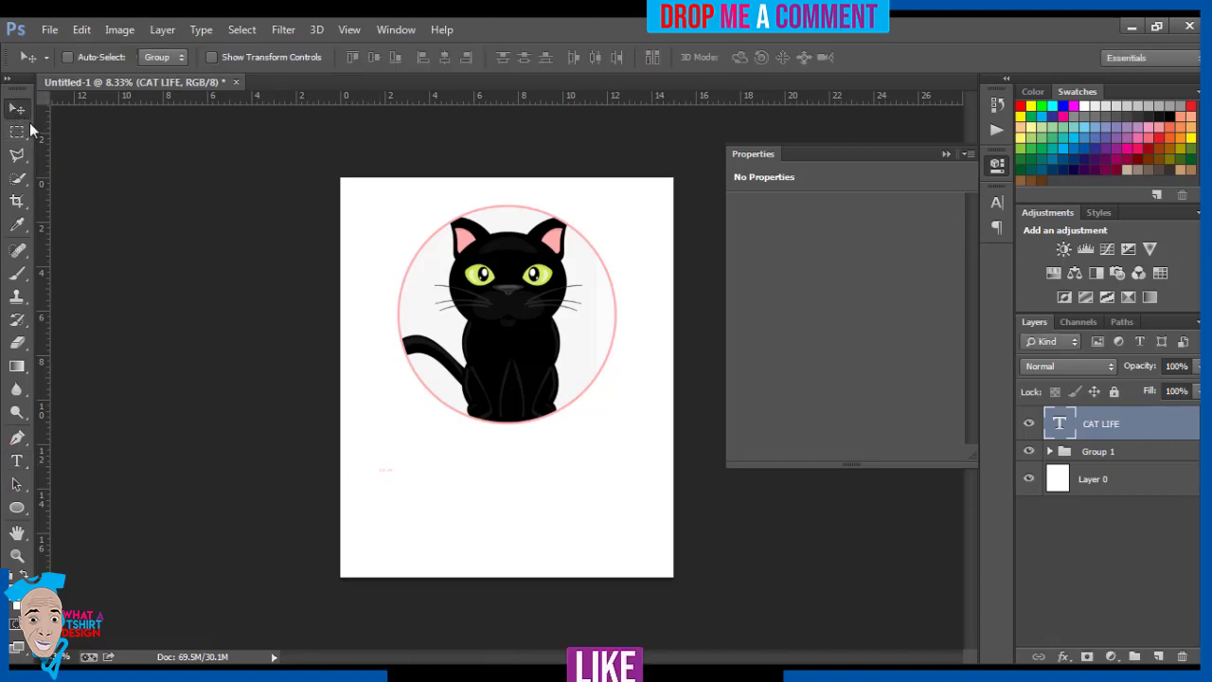
Scale CAT LIFE up to about the circle's width and move it just beneath the cat.
key(ctrl+t)
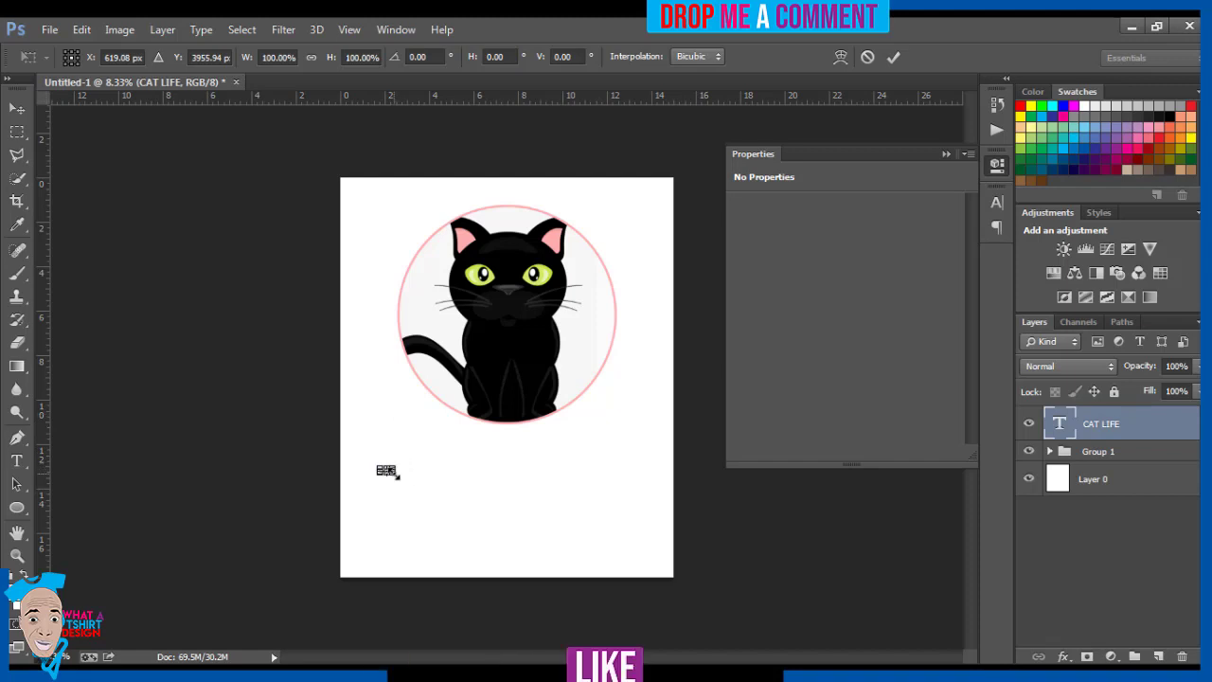
drag(398, 475, 510, 547)
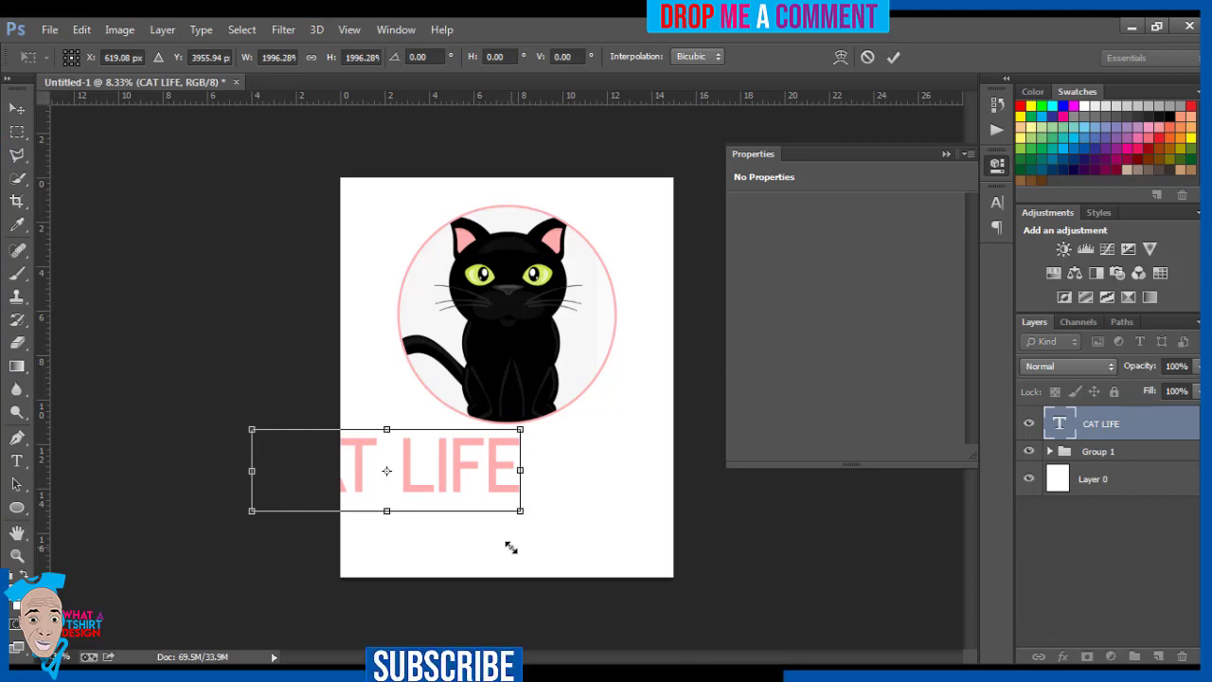
key(Return)
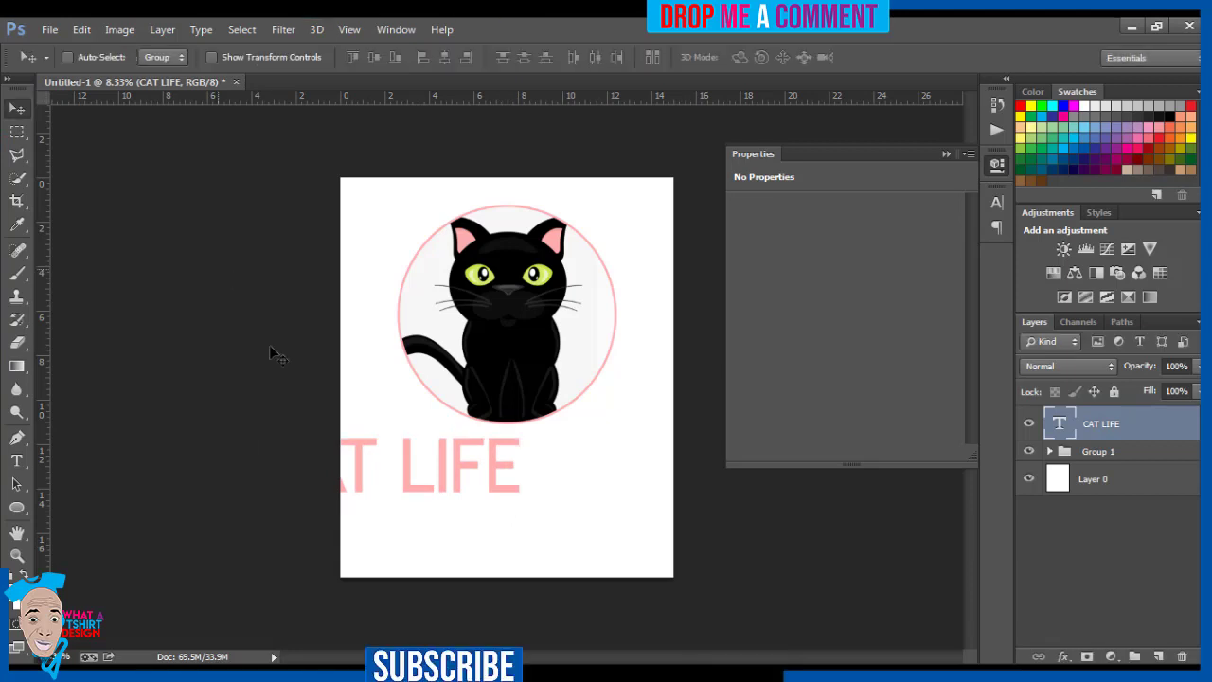
drag(437, 460, 554, 441)
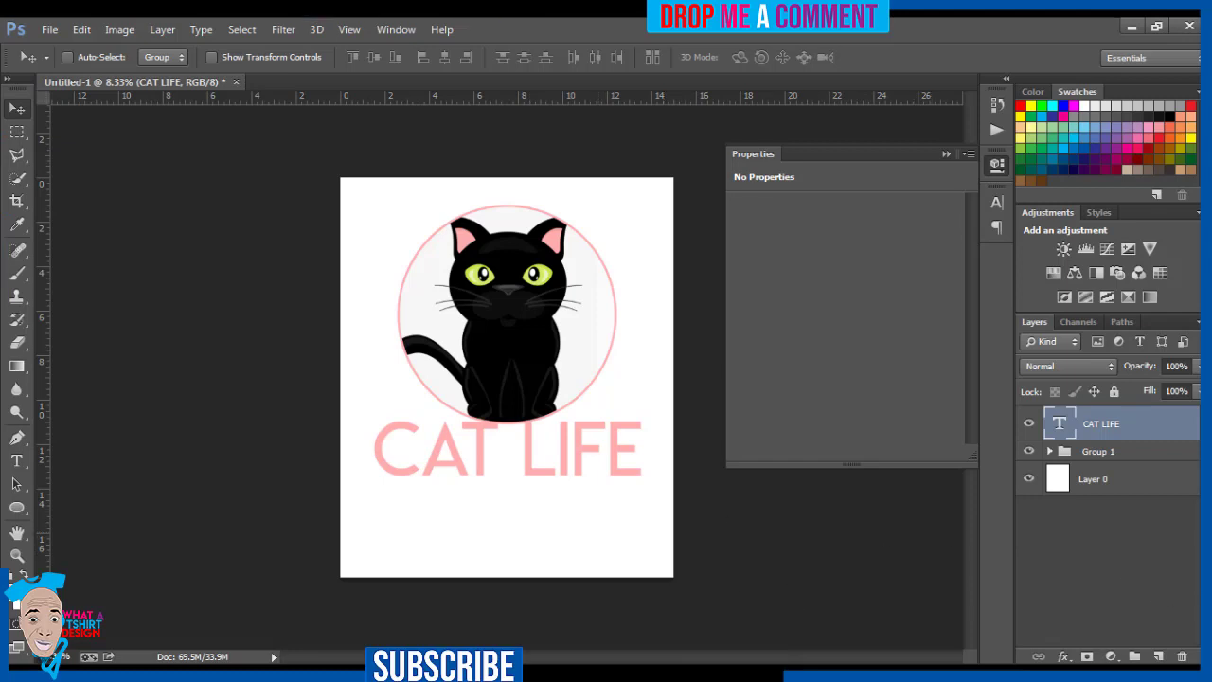
Give the CAT LIFE text layer a black 30 px outside Stroke effect.
double_click(1195, 425)
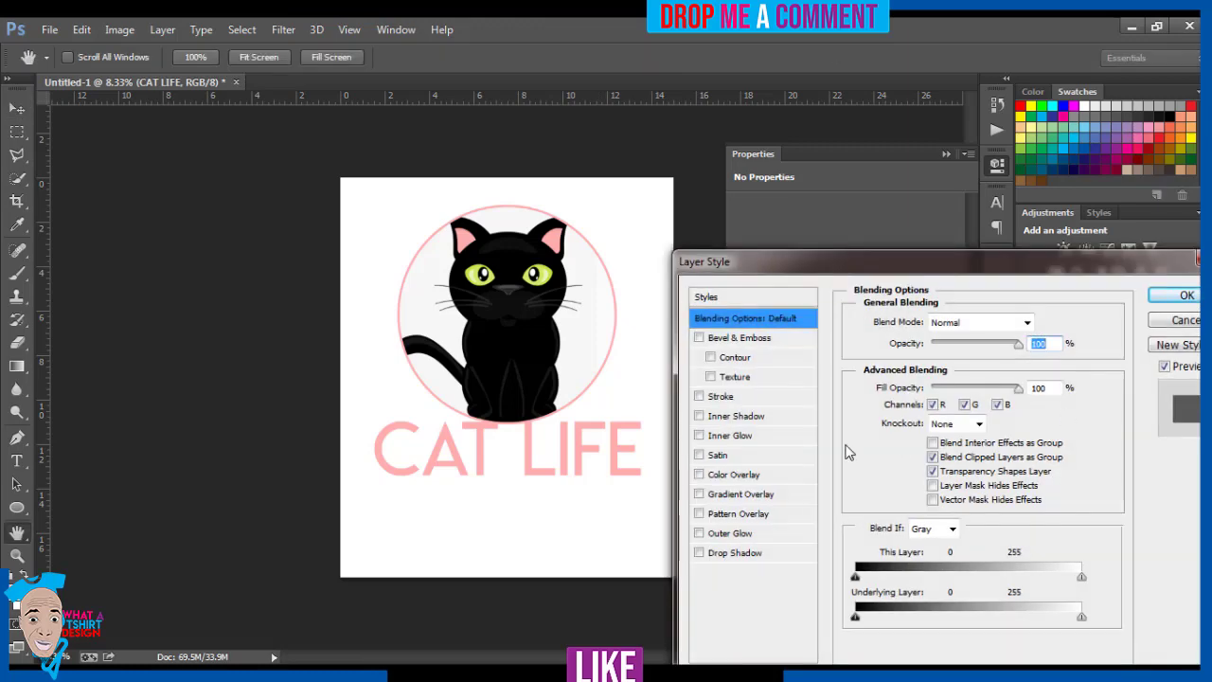
click(730, 400)
click(1026, 324)
text(20)
key(Return)
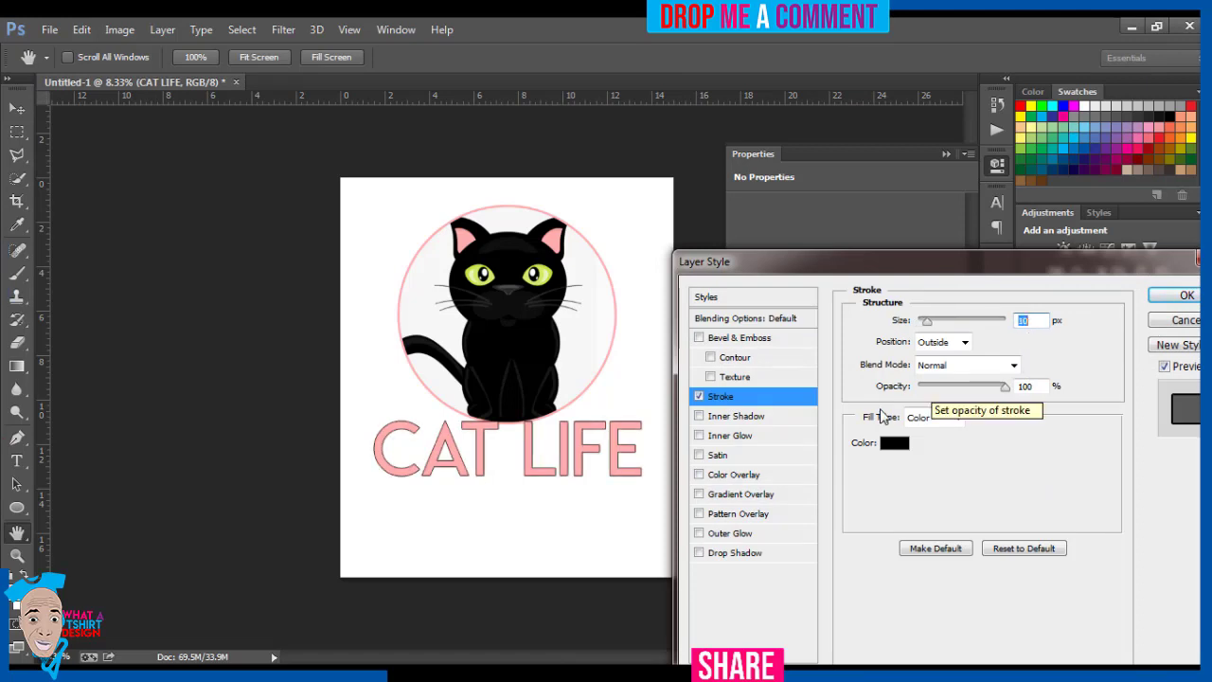
click(892, 444)
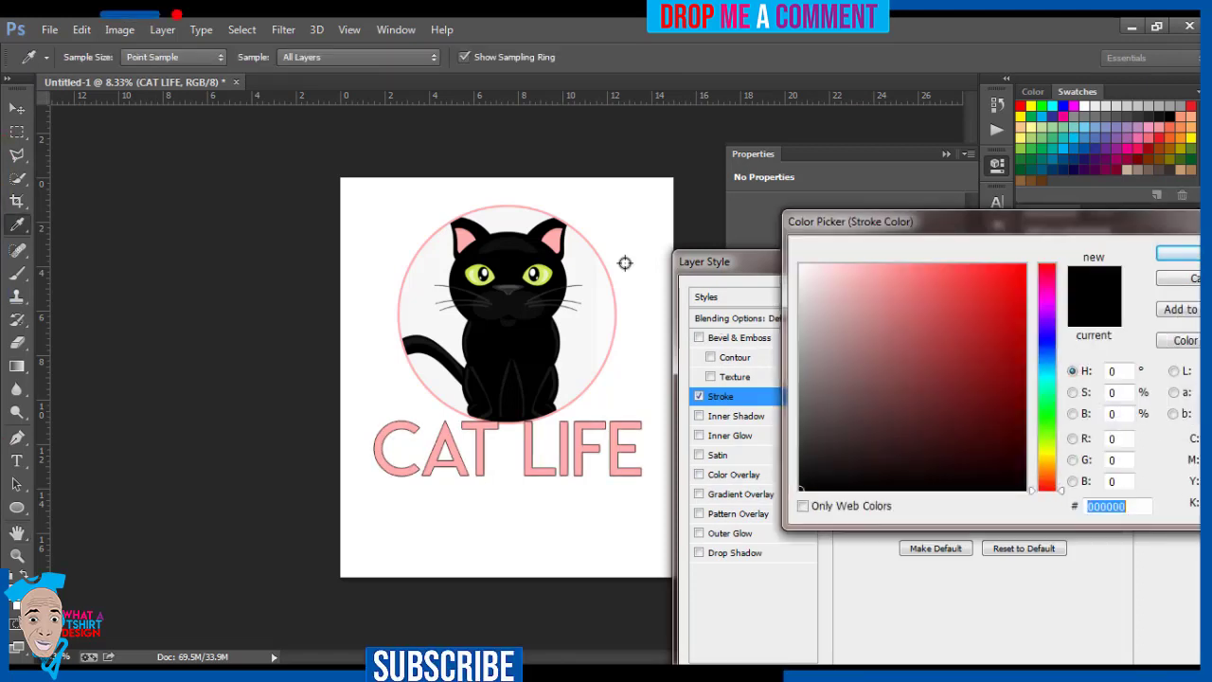
click(538, 273)
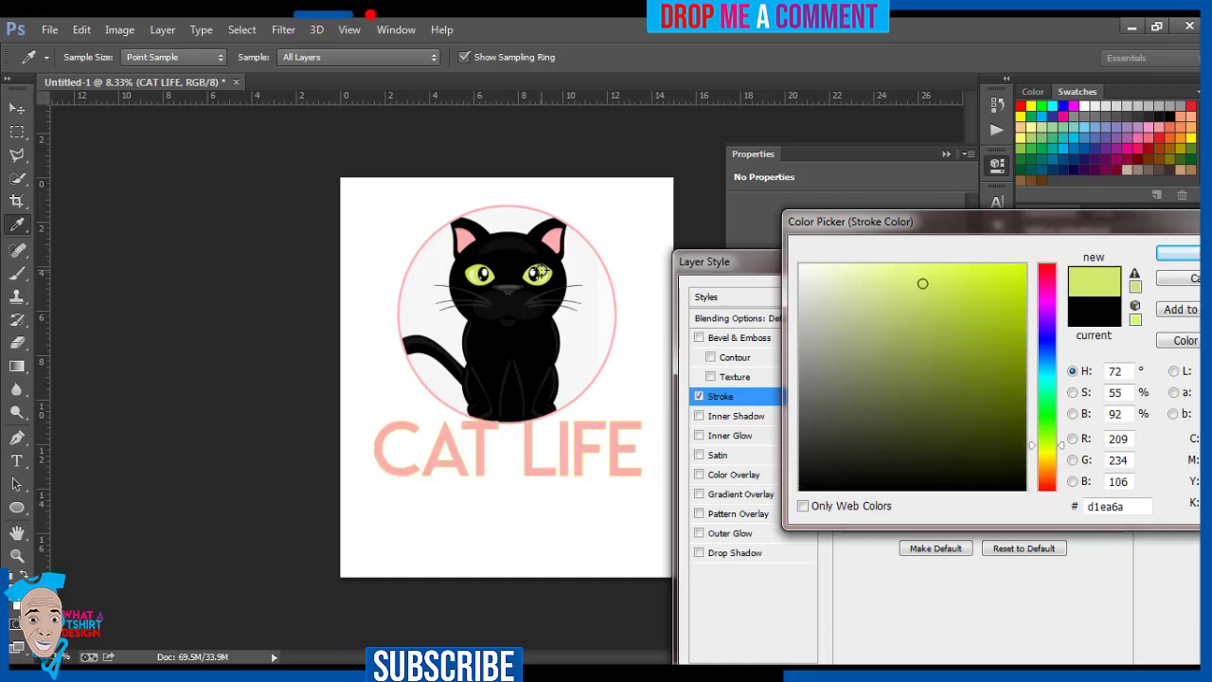
click(533, 325)
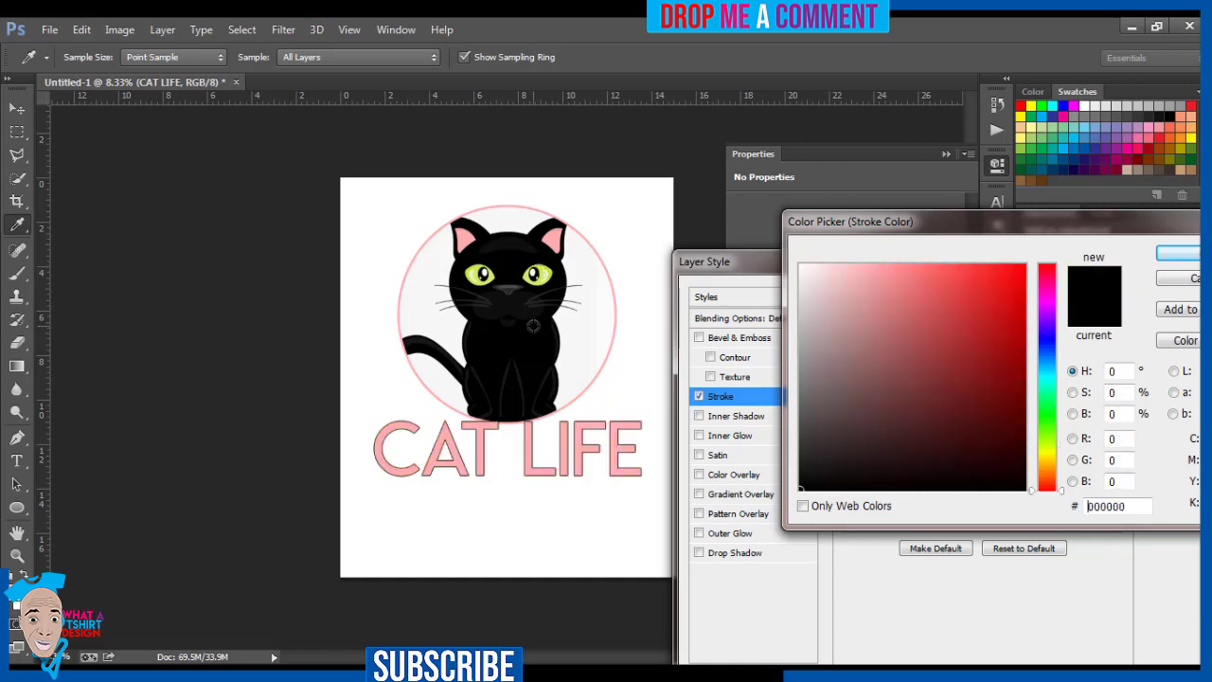
click(1174, 254)
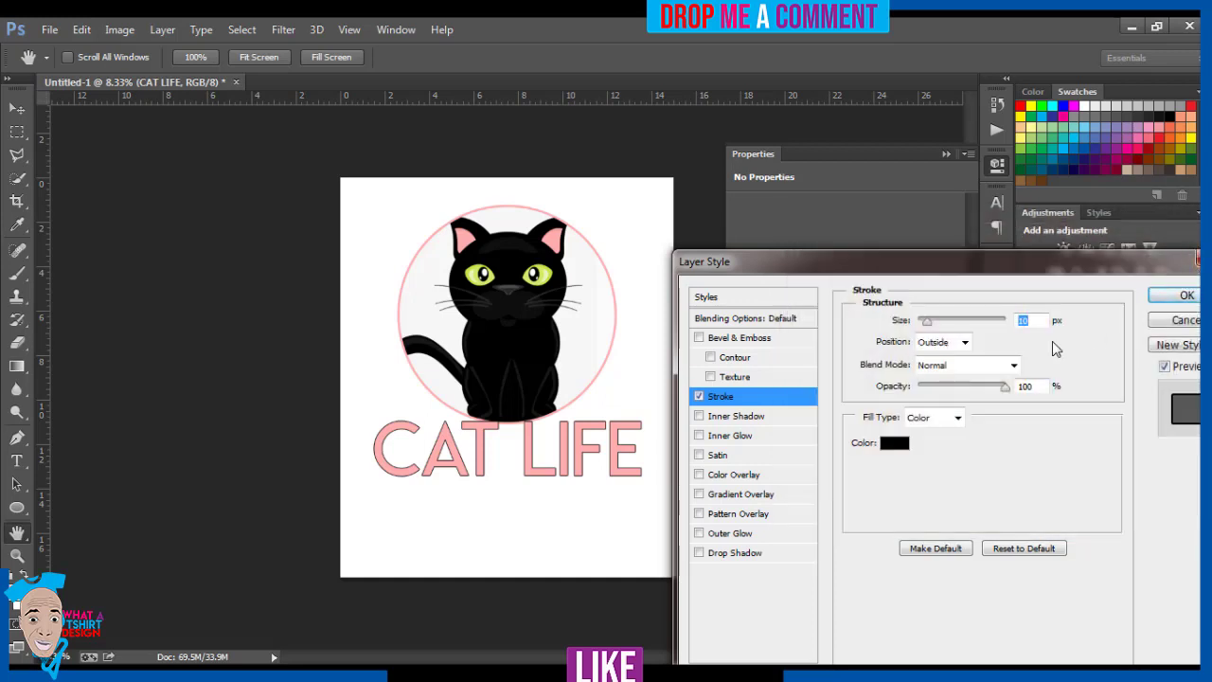
key(Up)
key(Up)
key(Up)
key(Up)
key(Up)
key(Up)
key(Up)
key(Up)
key(Up)
key(Up)
key(Up)
key(Up)
key(Up)
key(Up)
key(Up)
key(Up)
key(Up)
key(Up)
key(Up)
key(Up)
key(Up)
key(Up)
key(Up)
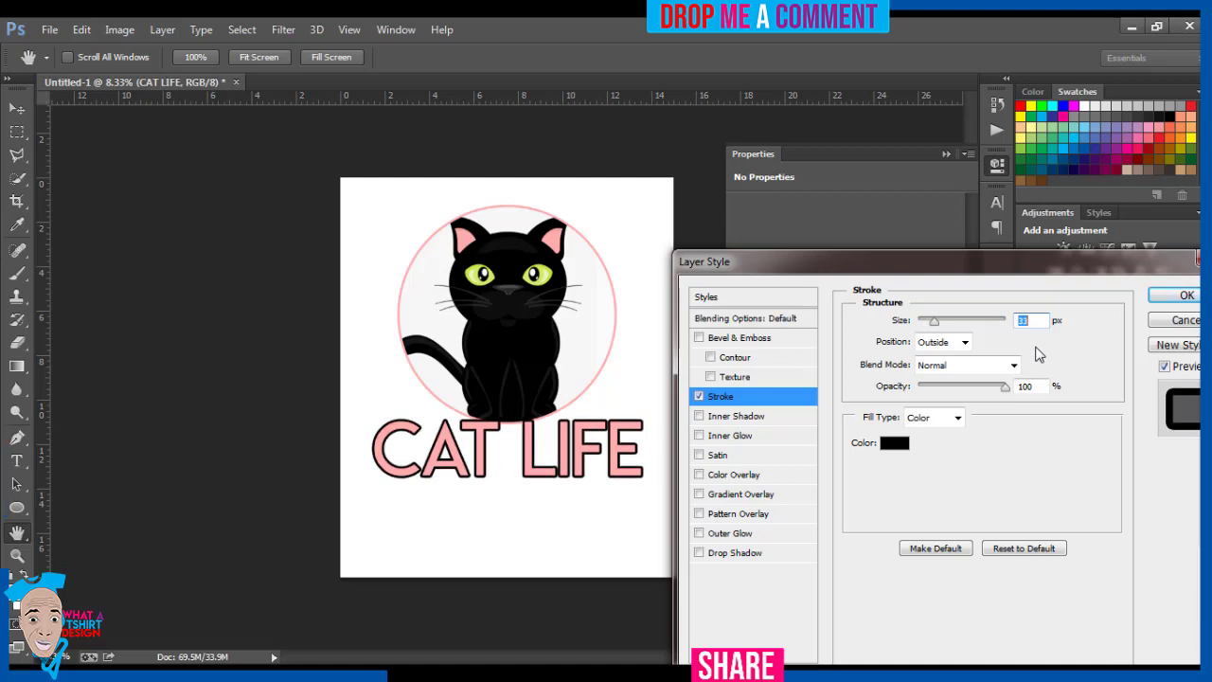
key(Down)
key(Down)
key(Down)
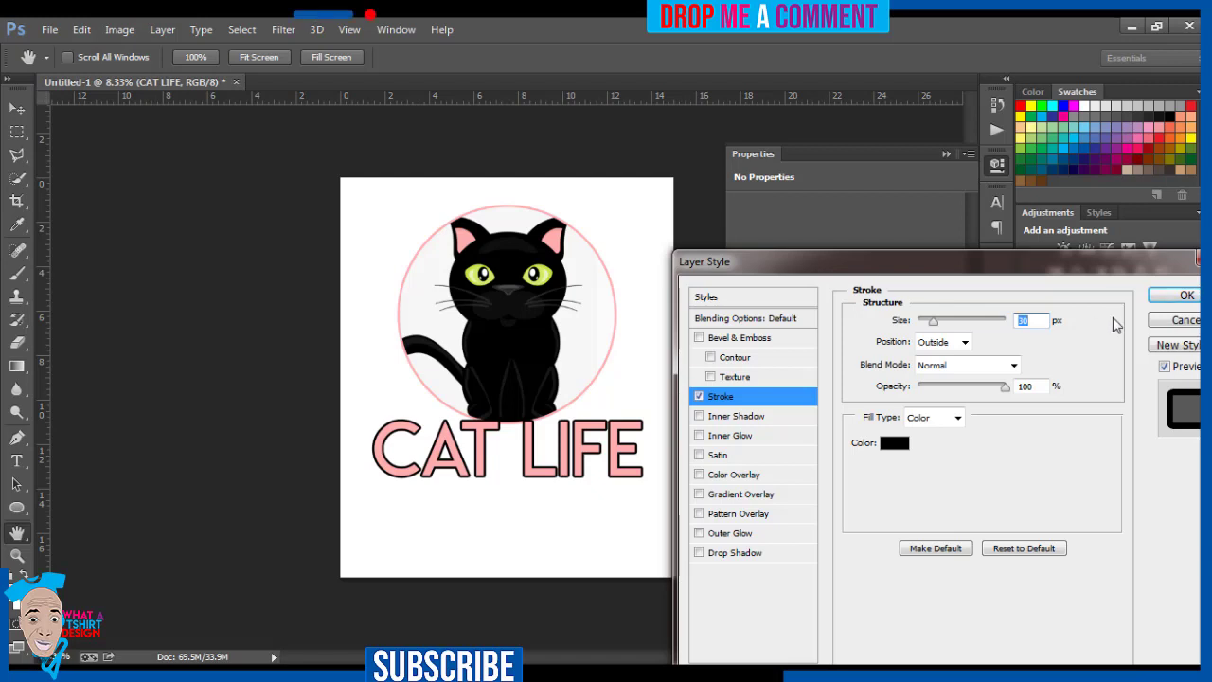
click(1170, 296)
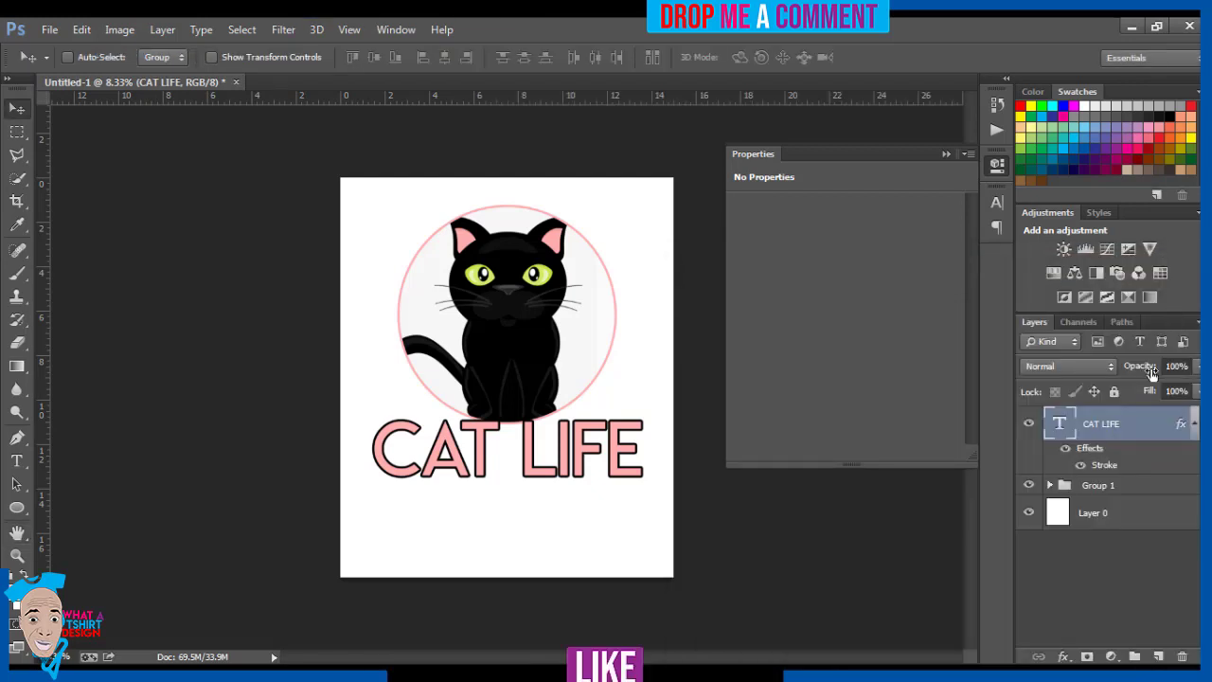
Nudge CAT LIFE up, then shift it and Group 1 down together.
key(shift+Up)
key(shift+Up)
key(shift+Up)
key(shift+Up)
key(shift+Up)
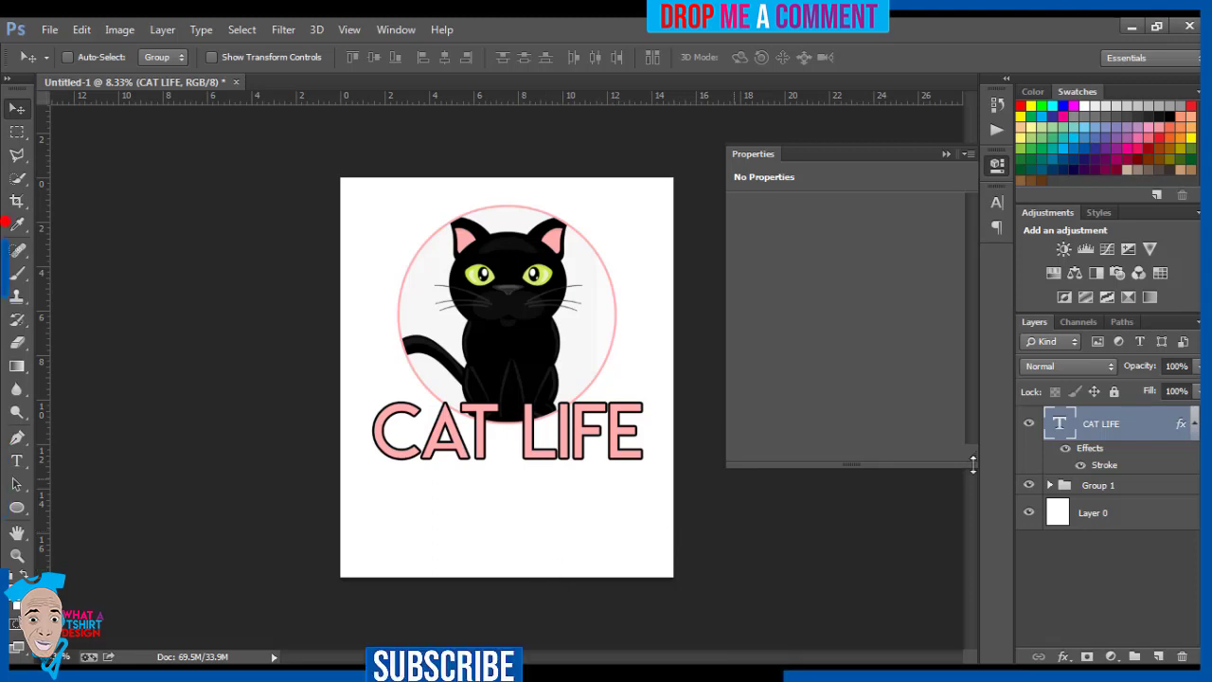
shift+click(1098, 485)
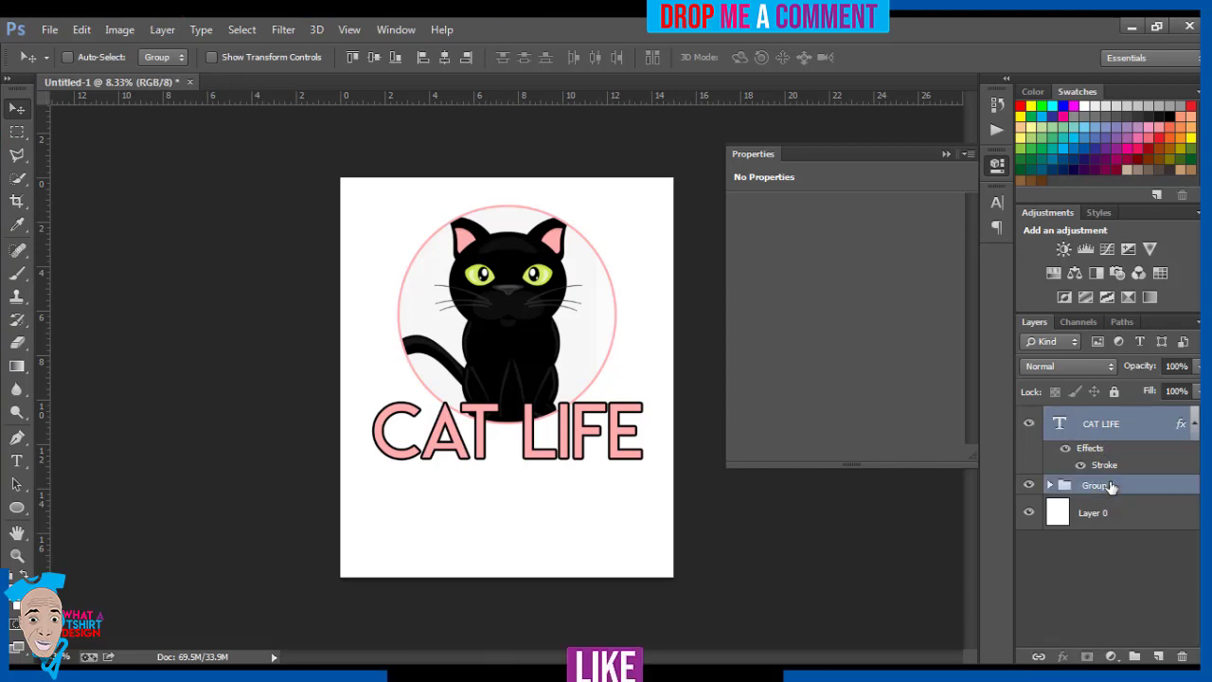
key(shift+Down)
key(shift+Down)
key(shift+Down)
key(shift+Down)
key(shift+Down)
key(shift+Down)
key(shift+Down)
key(shift+Down)
key(shift+Down)
key(shift+Down)
key(shift+Down)
key(shift+Down)
key(shift+Down)
key(shift+Down)
key(shift+Down)
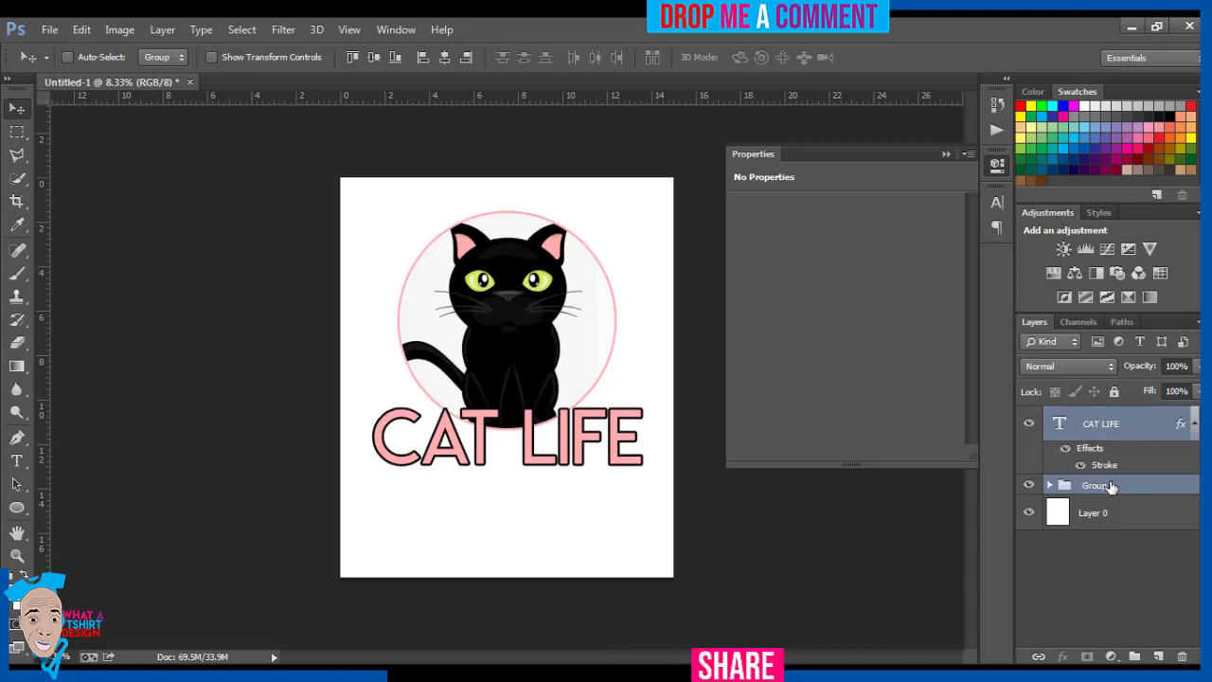
key(shift+Down)
key(shift+Down)
key(shift+Down)
key(shift+Down)
key(shift+Down)
key(shift+Down)
key(shift+Down)
key(shift+Down)
key(shift+Down)
key(shift+Down)
key(shift+Down)
key(shift+Down)
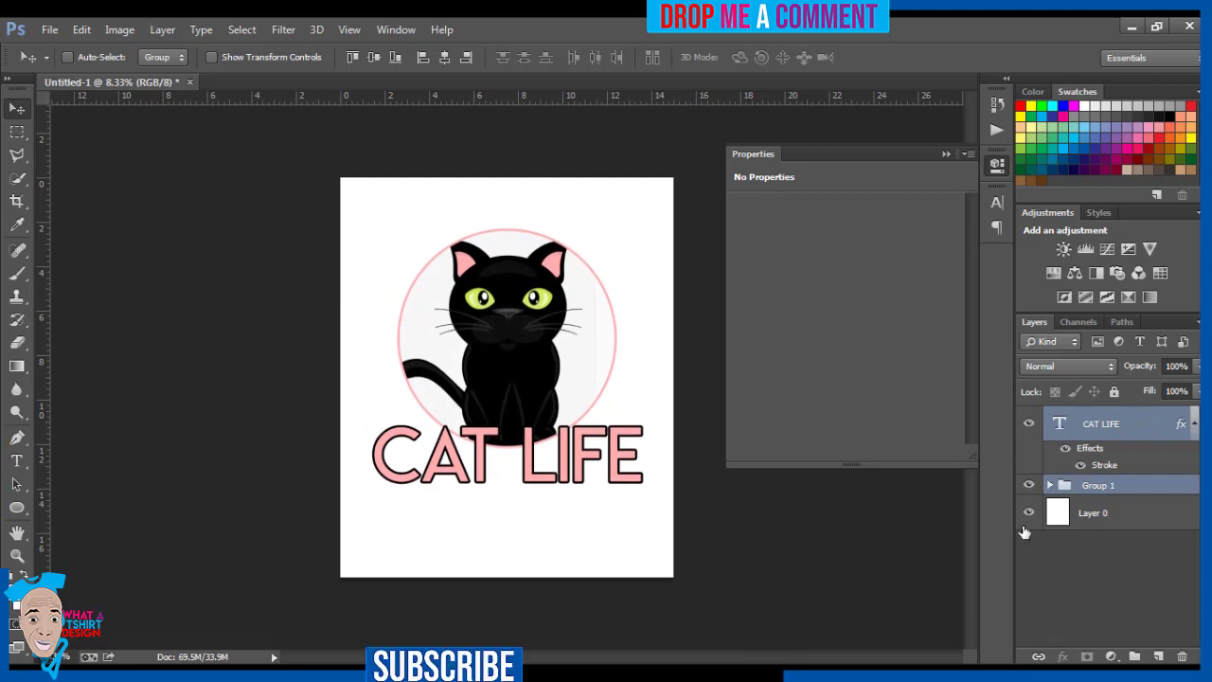
click(1124, 428)
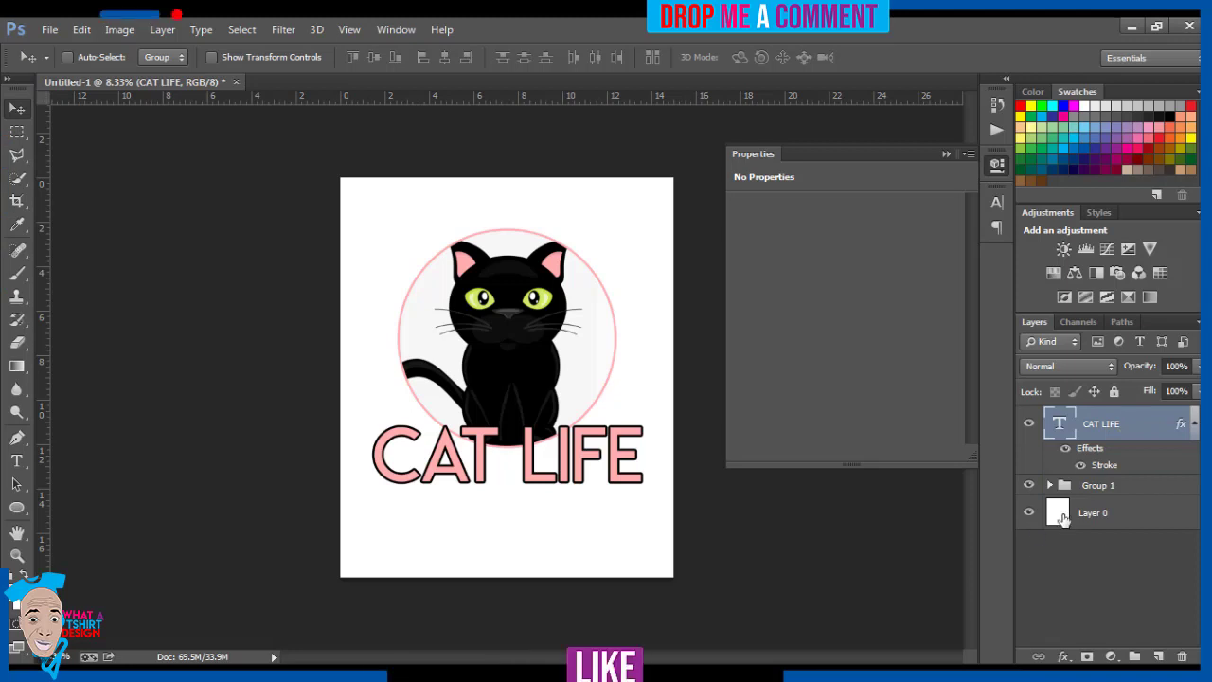
Hide Layer 0's white background and save the transparent design as CatLife.psd in Pictures.
click(1030, 513)
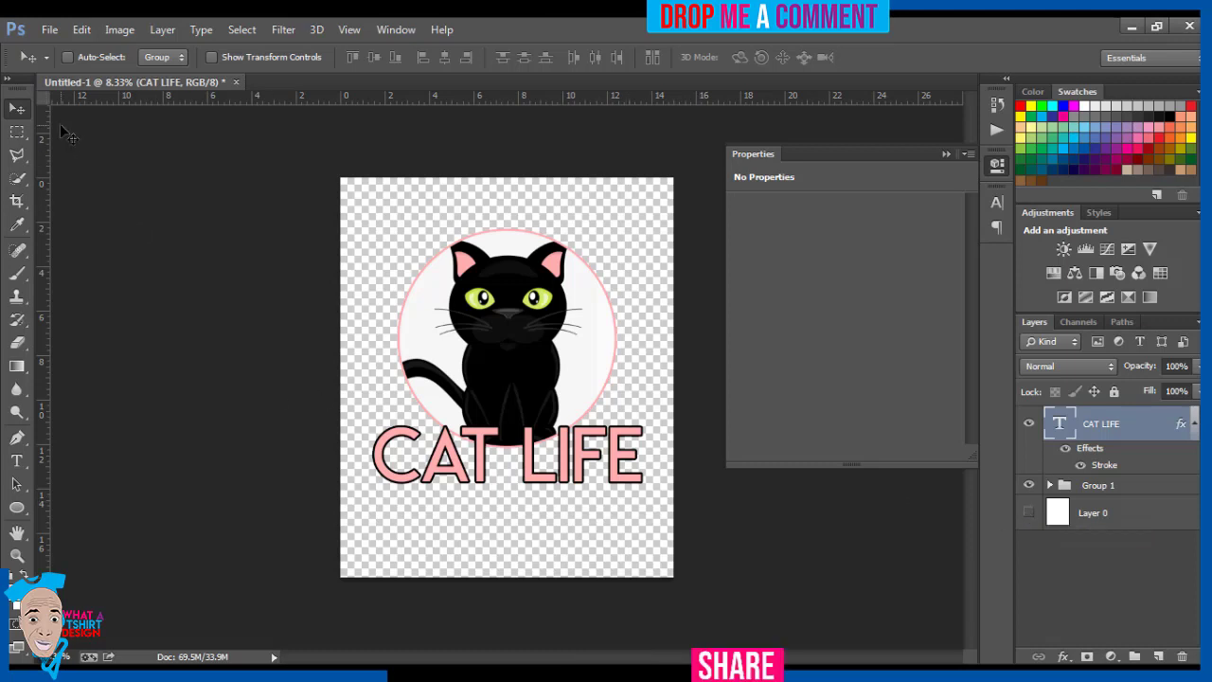
click(48, 30)
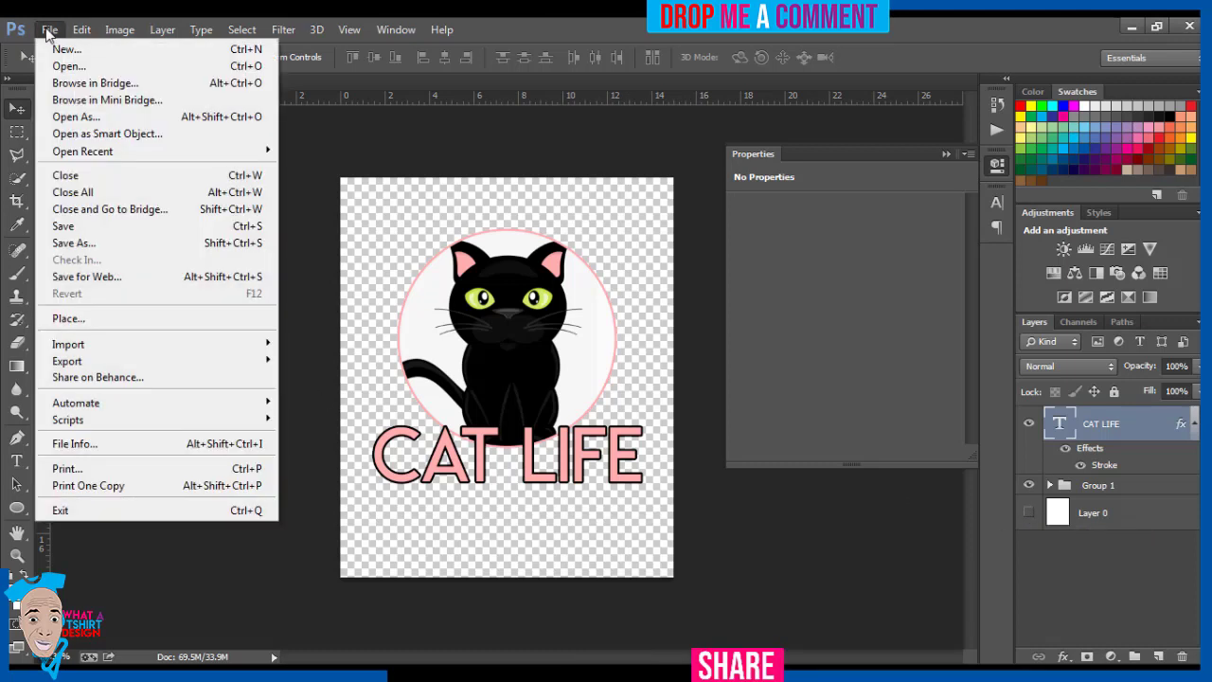
click(92, 244)
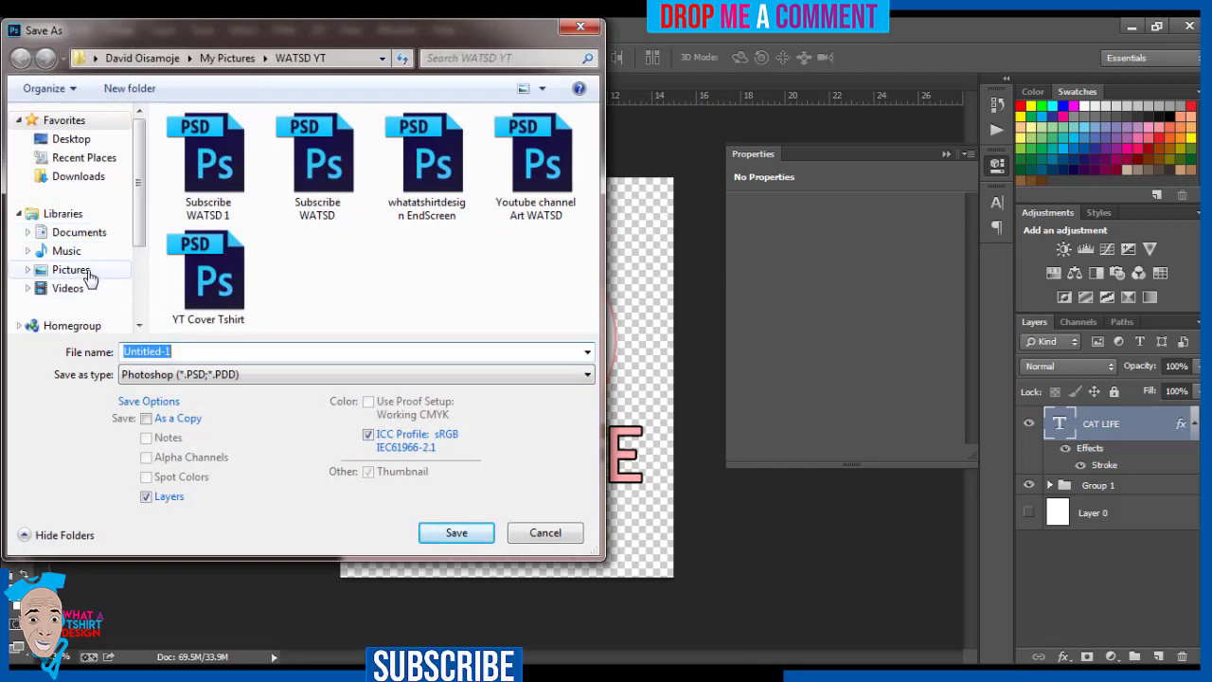
click(88, 275)
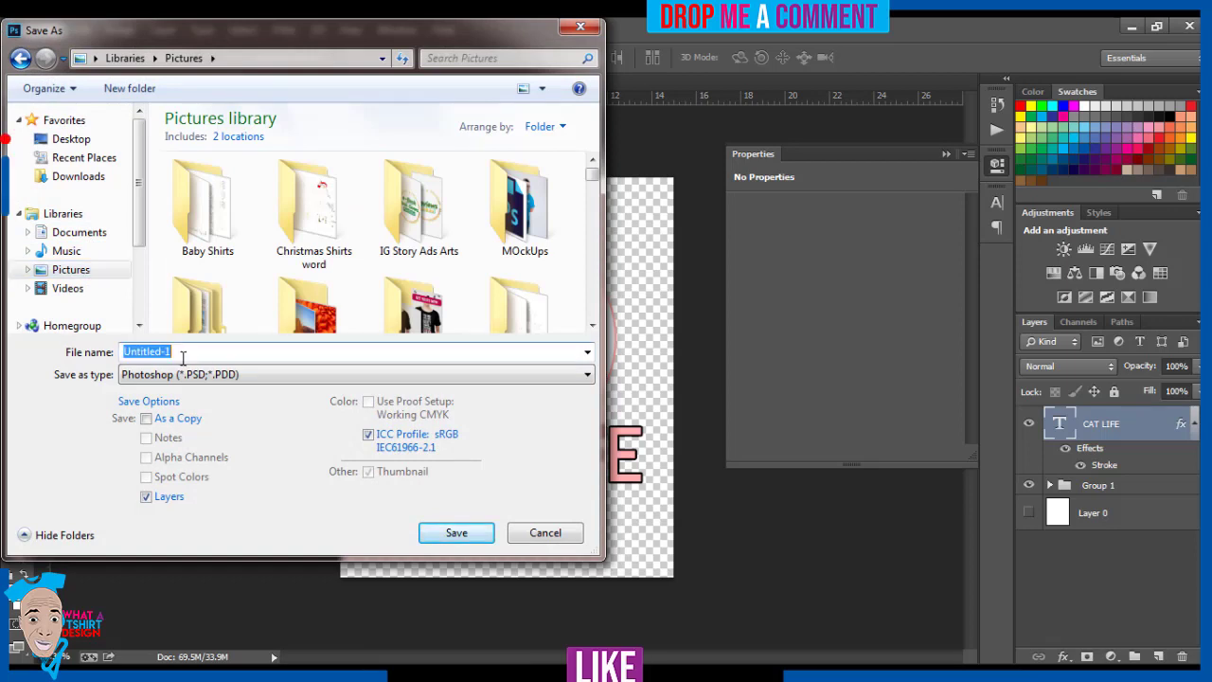
text(Ca)
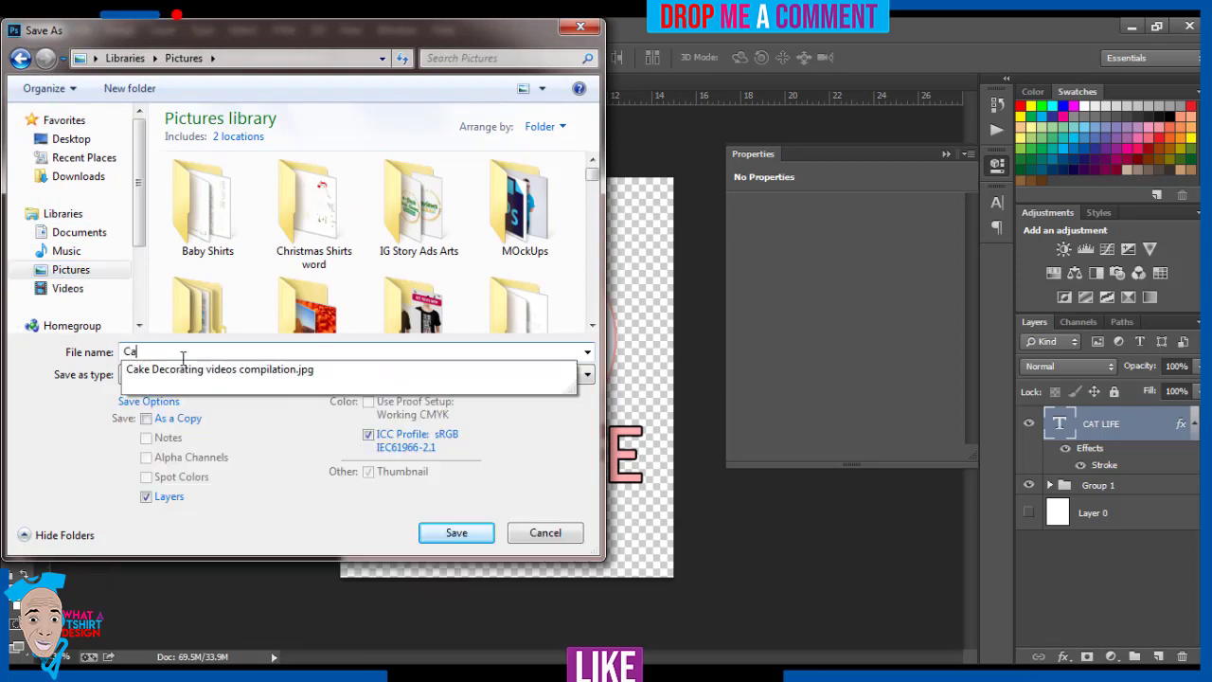
text(tL)
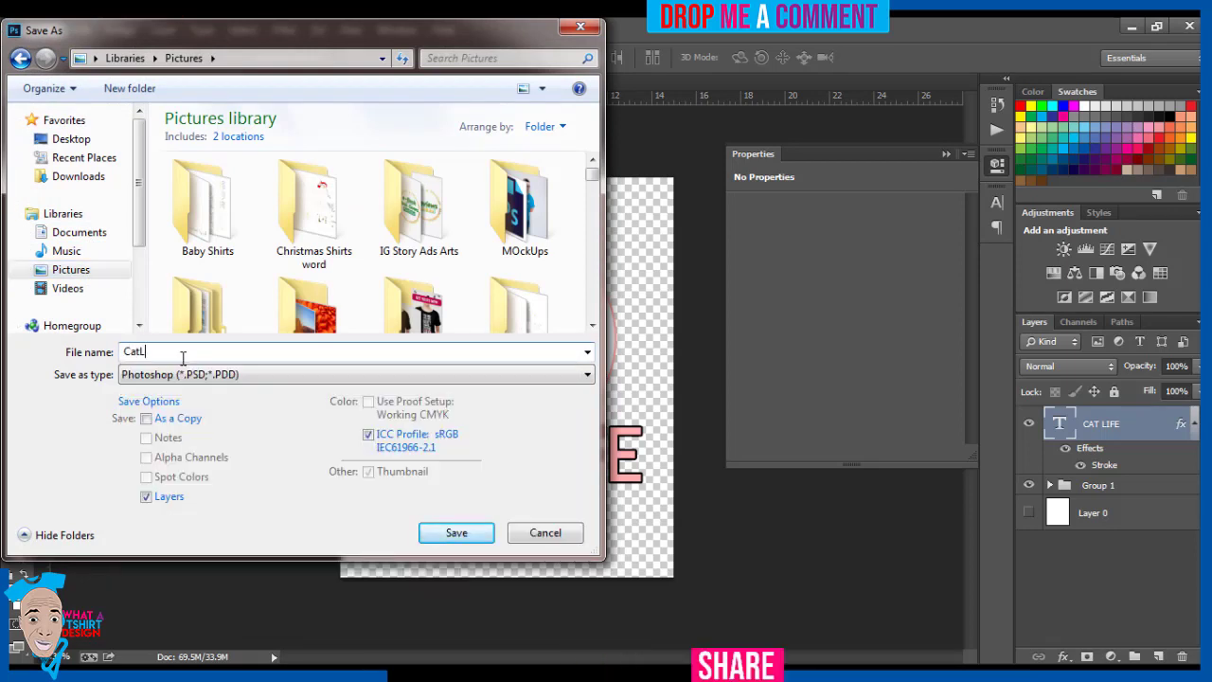
text(ife)
click(441, 533)
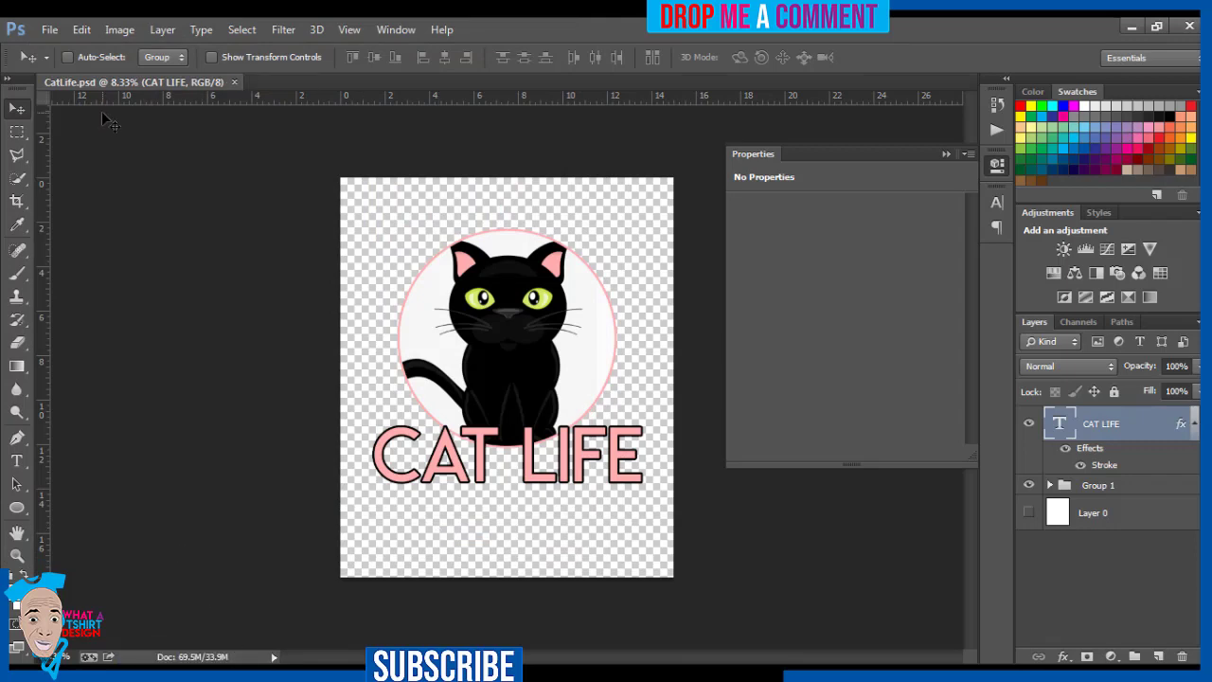
click(49, 30)
Save a CatLife PNG copy with None/Fast compression and Interlaced enabled.
click(84, 244)
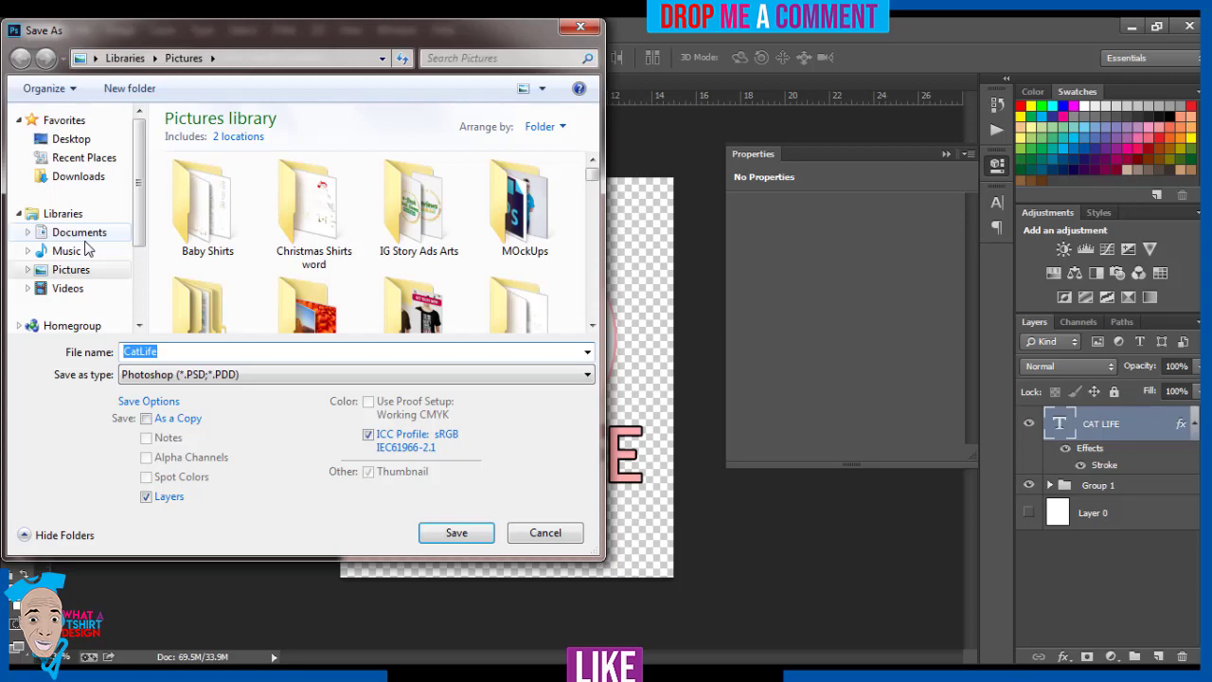
click(159, 375)
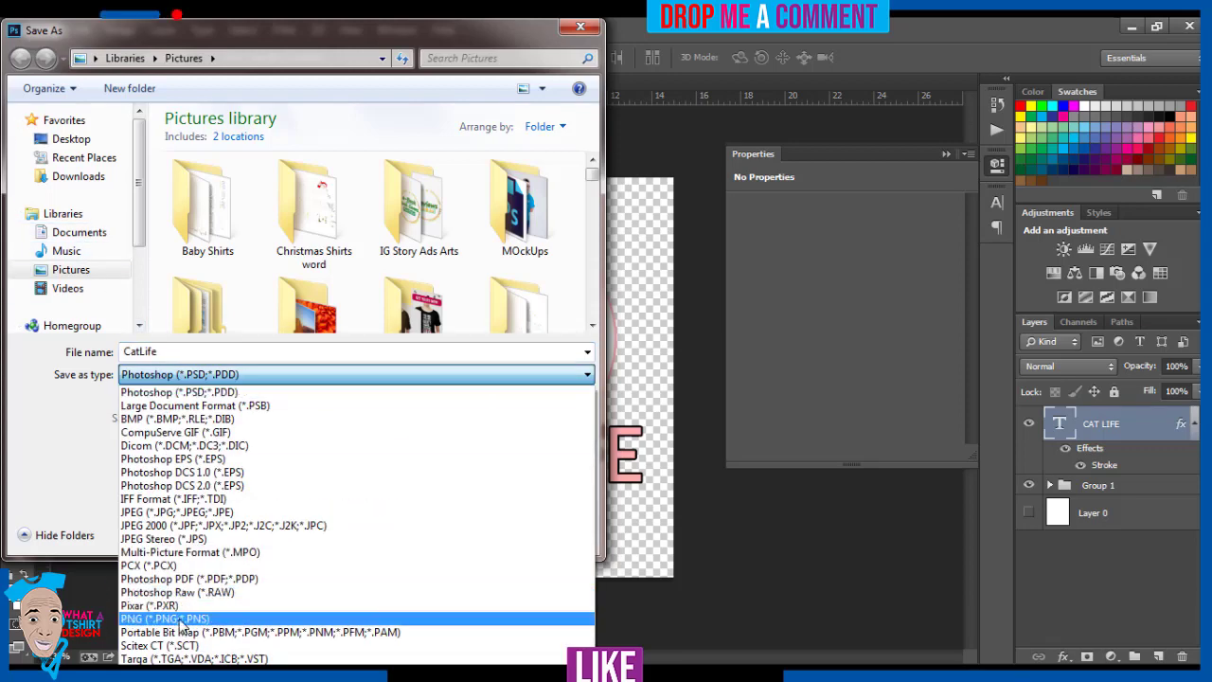
click(179, 619)
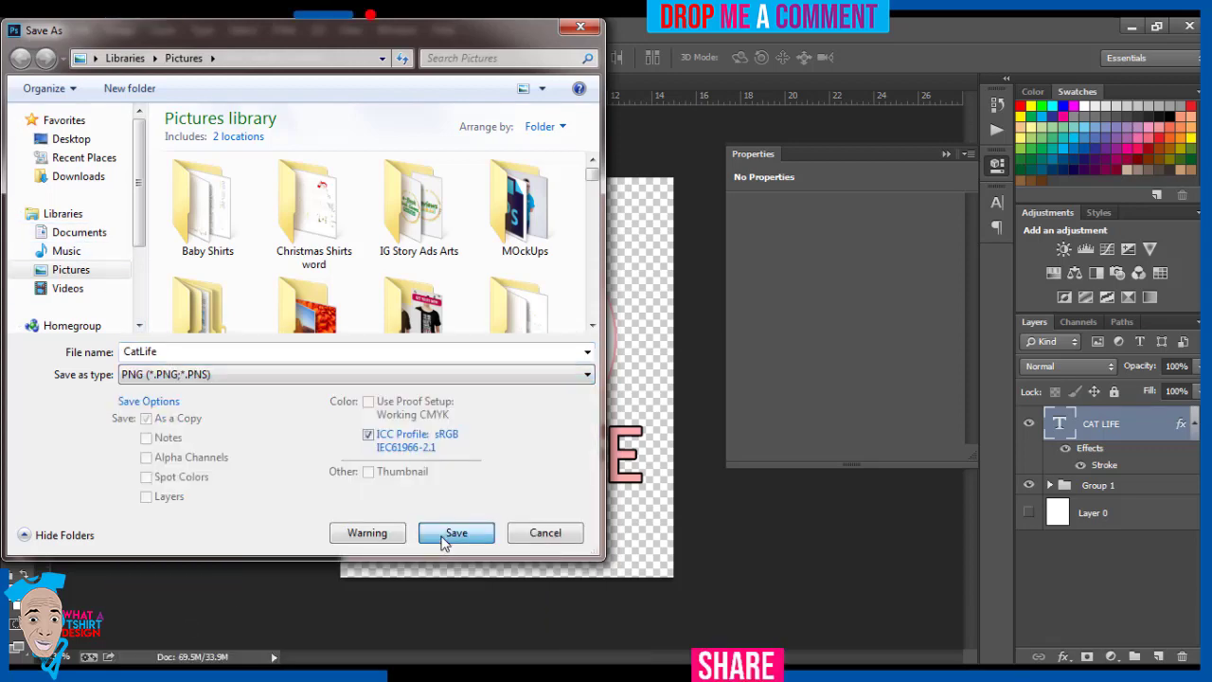
click(445, 535)
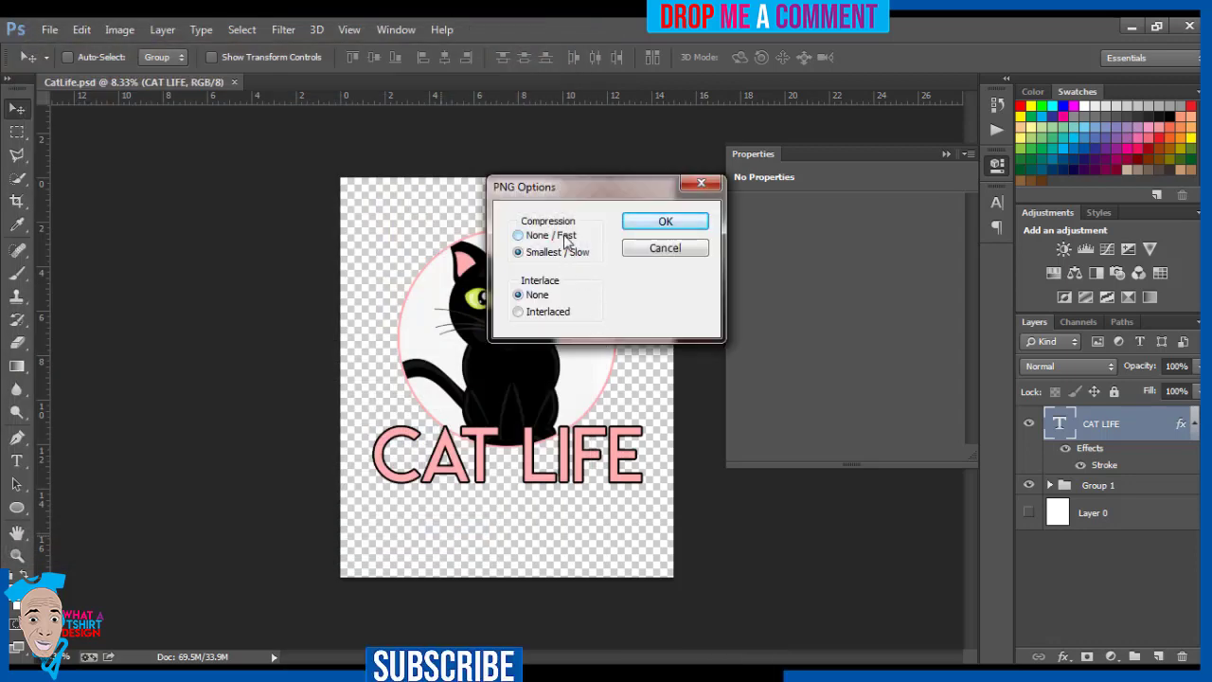
click(566, 239)
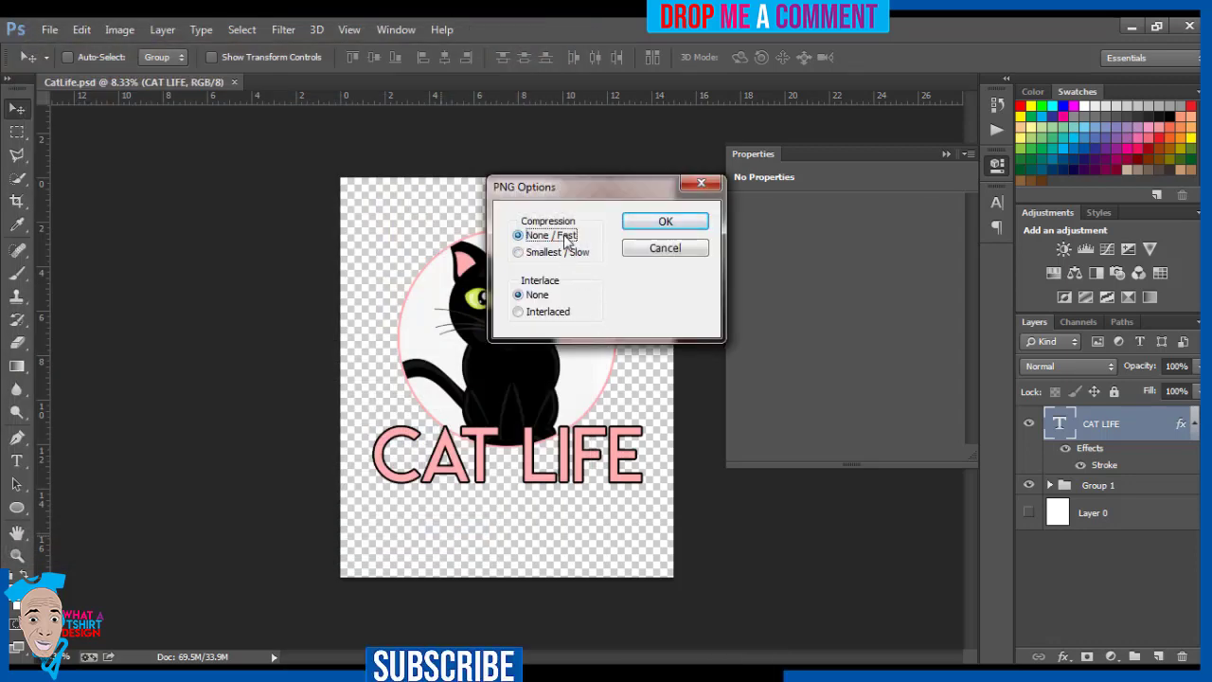
click(556, 313)
click(650, 221)
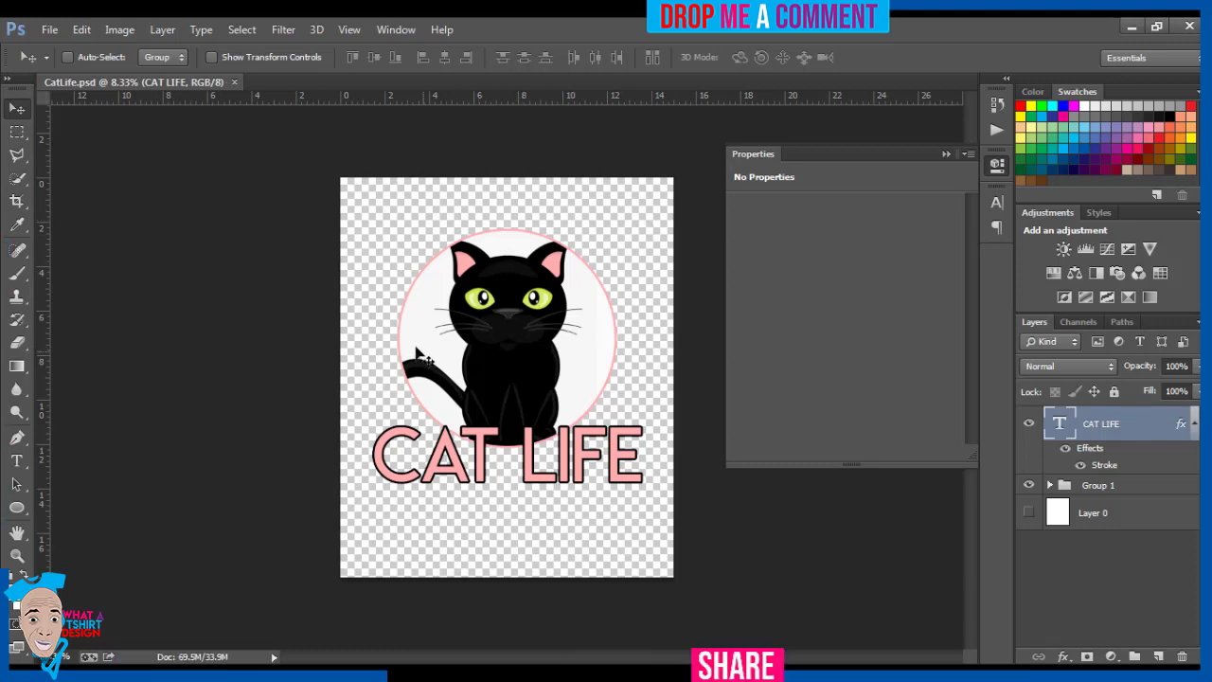
Open 'New tshirt mockup on hunger' from the MOckUps folder in the Pictures library.
key(alt+Tab)
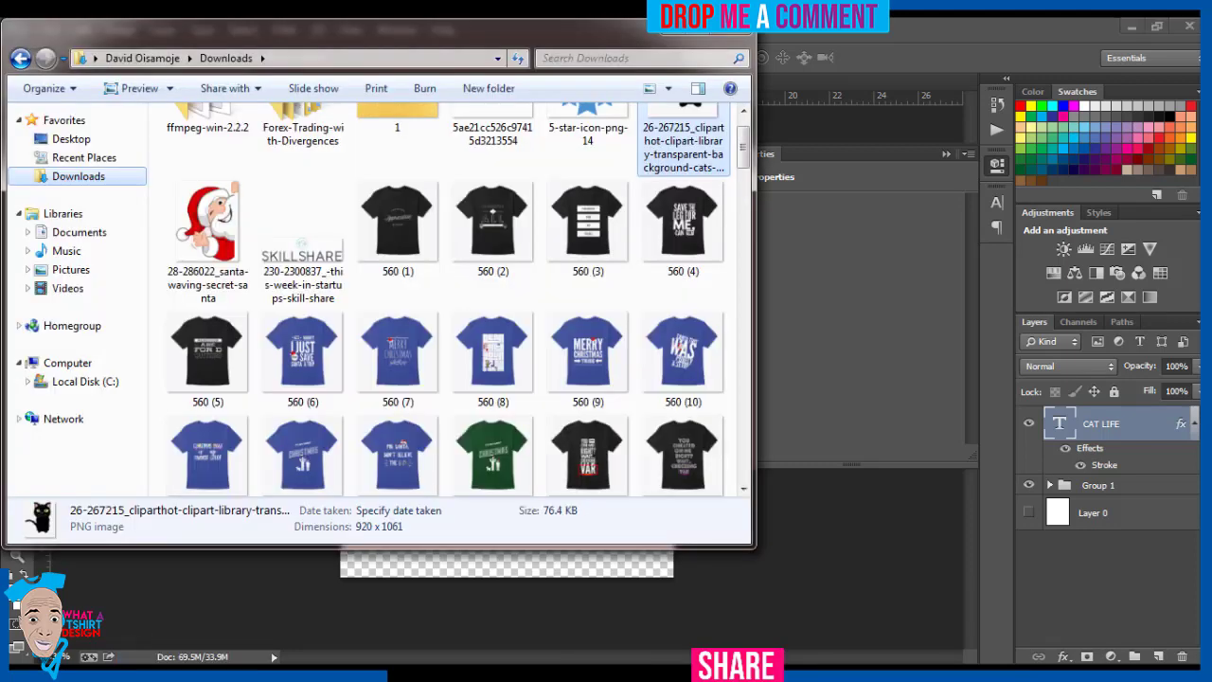
click(90, 272)
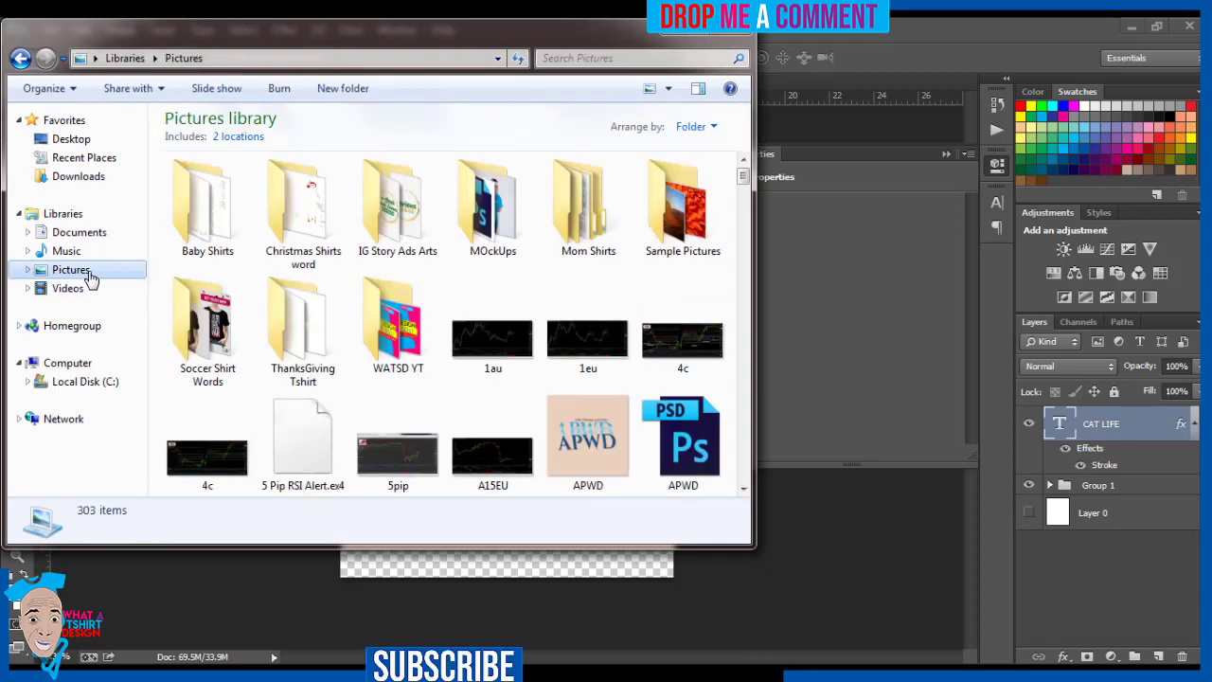
double_click(485, 235)
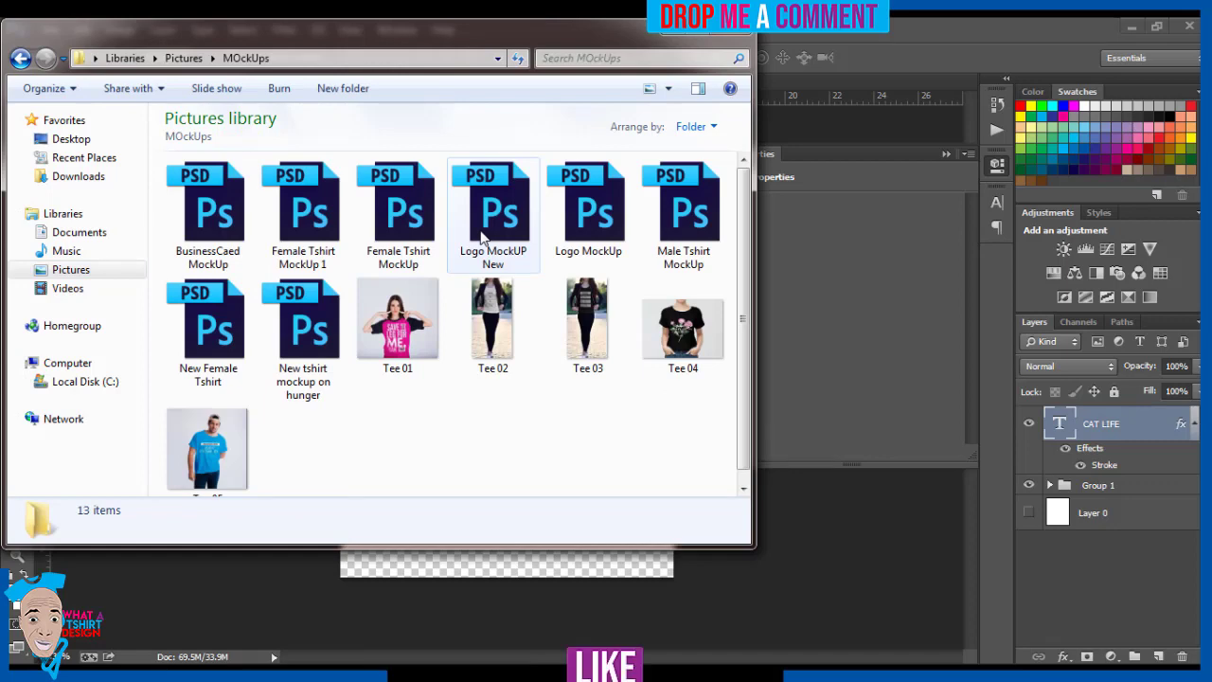
double_click(319, 350)
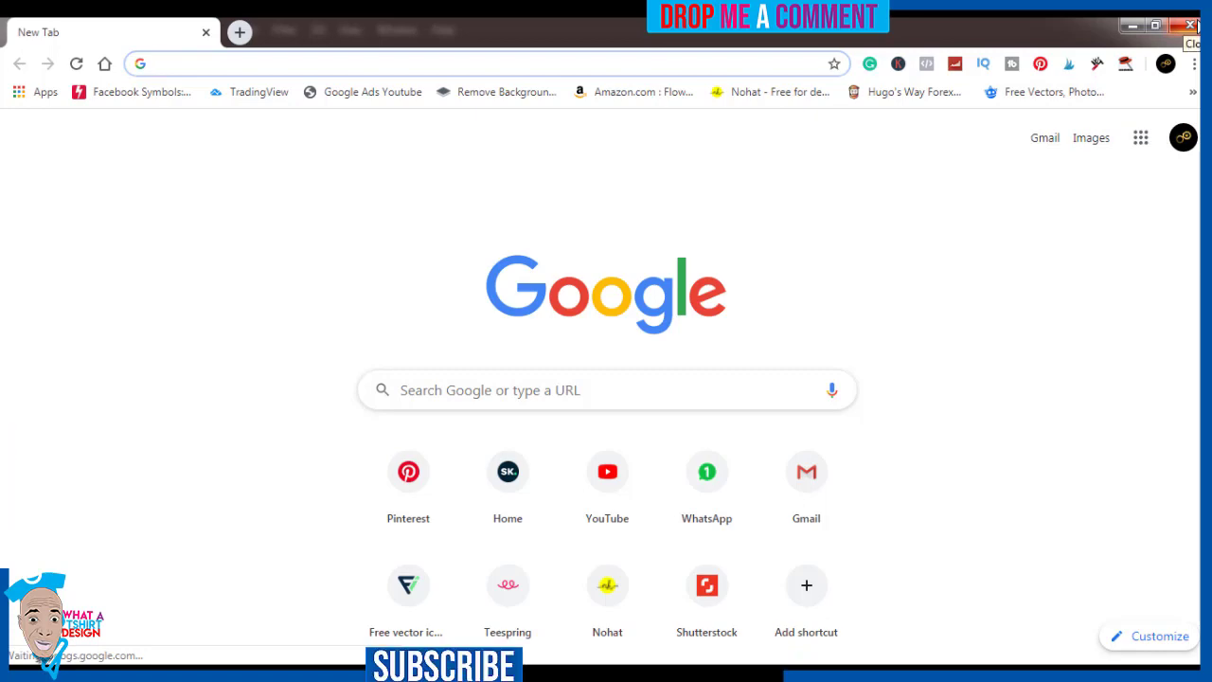
Close Google Chrome to get back to the mockup in Photoshop.
click(1191, 26)
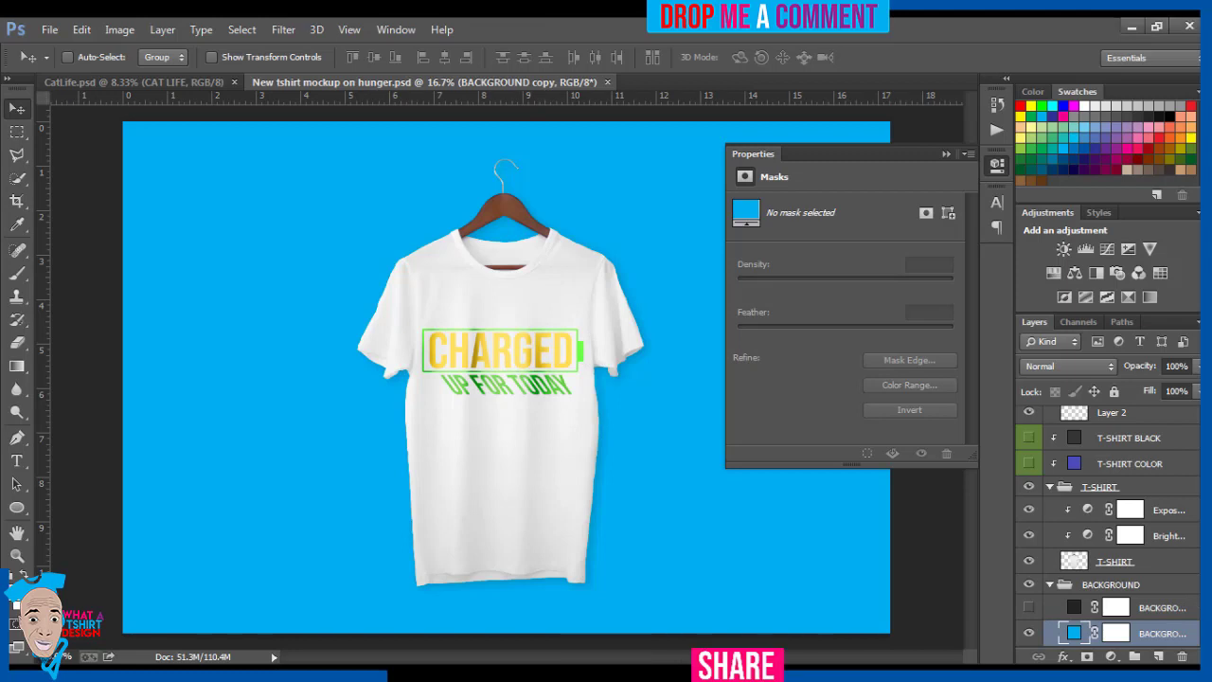
Open the YOUR DESIGN HERE smart object and hide its 'charged up' layer.
scroll(1142, 473, up, 5)
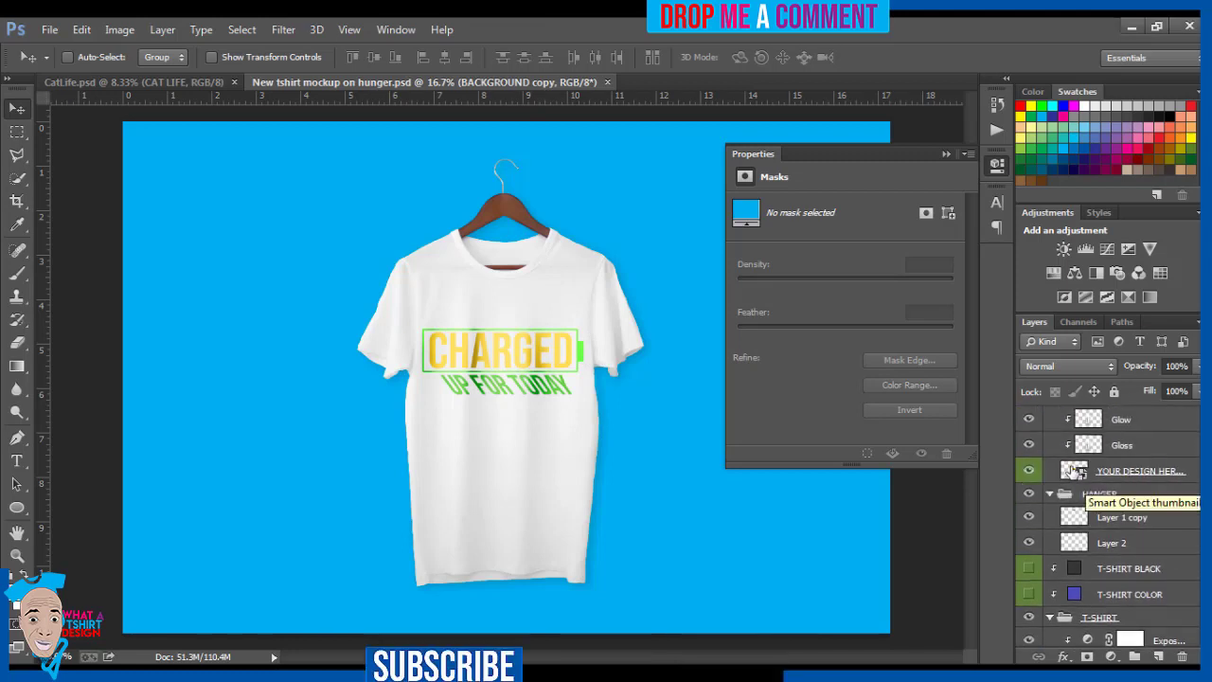
double_click(1071, 469)
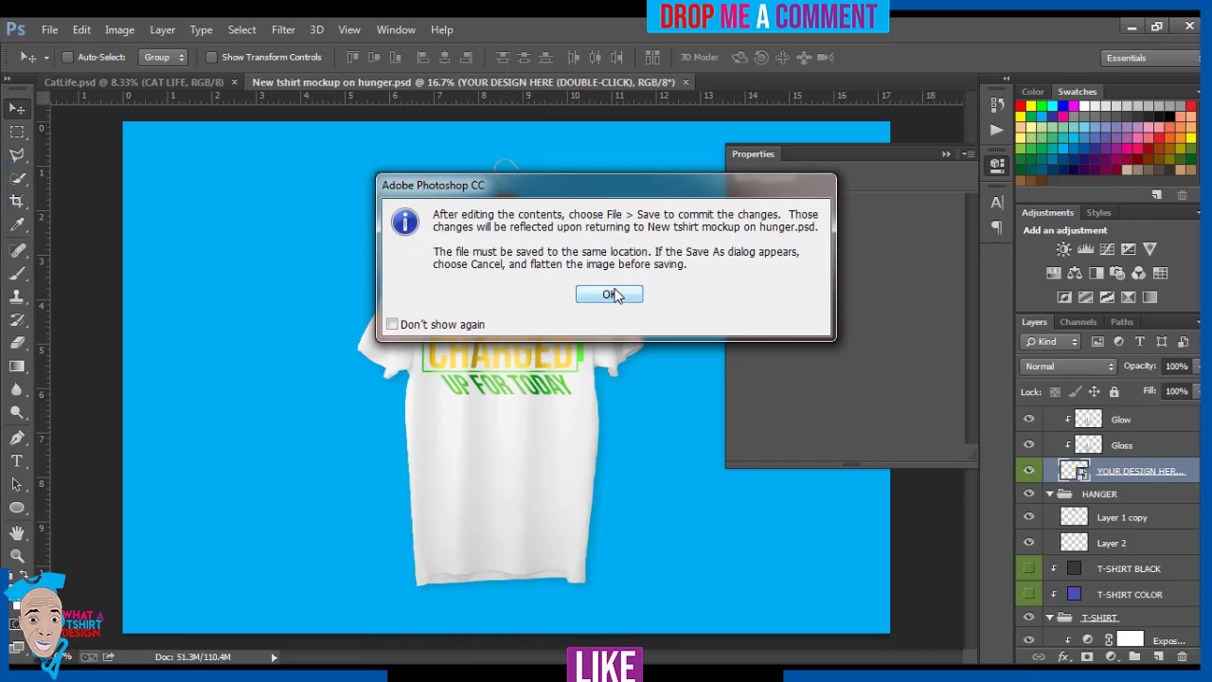
click(611, 296)
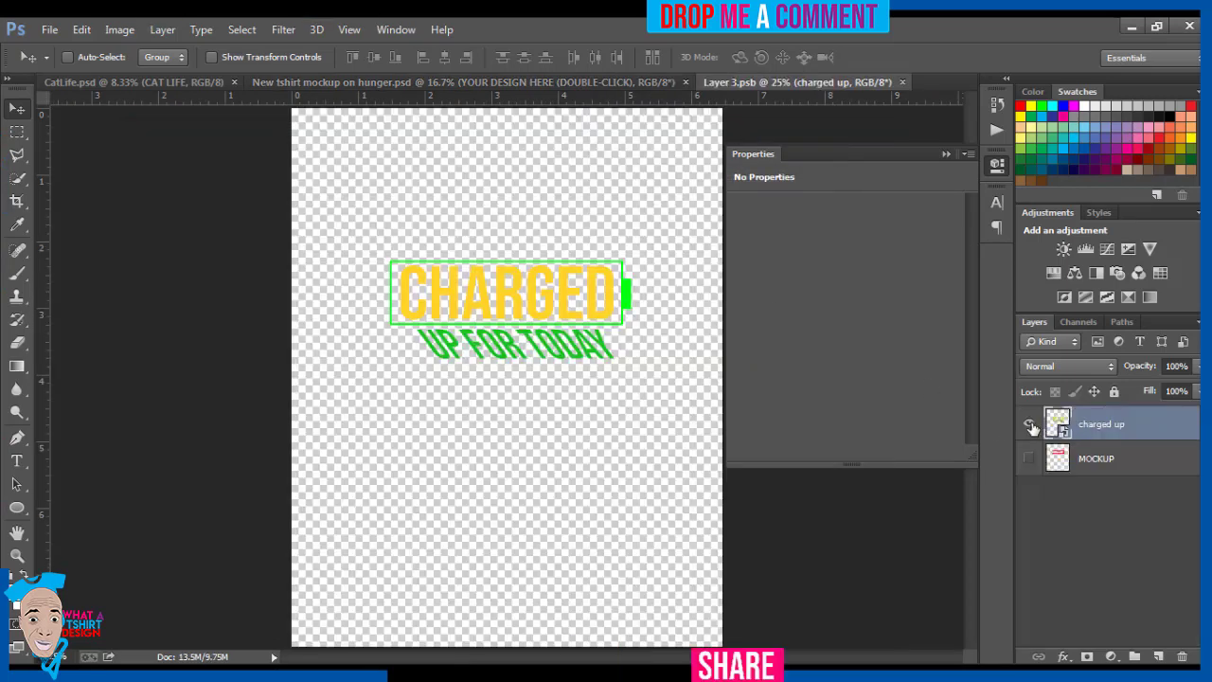
click(1028, 423)
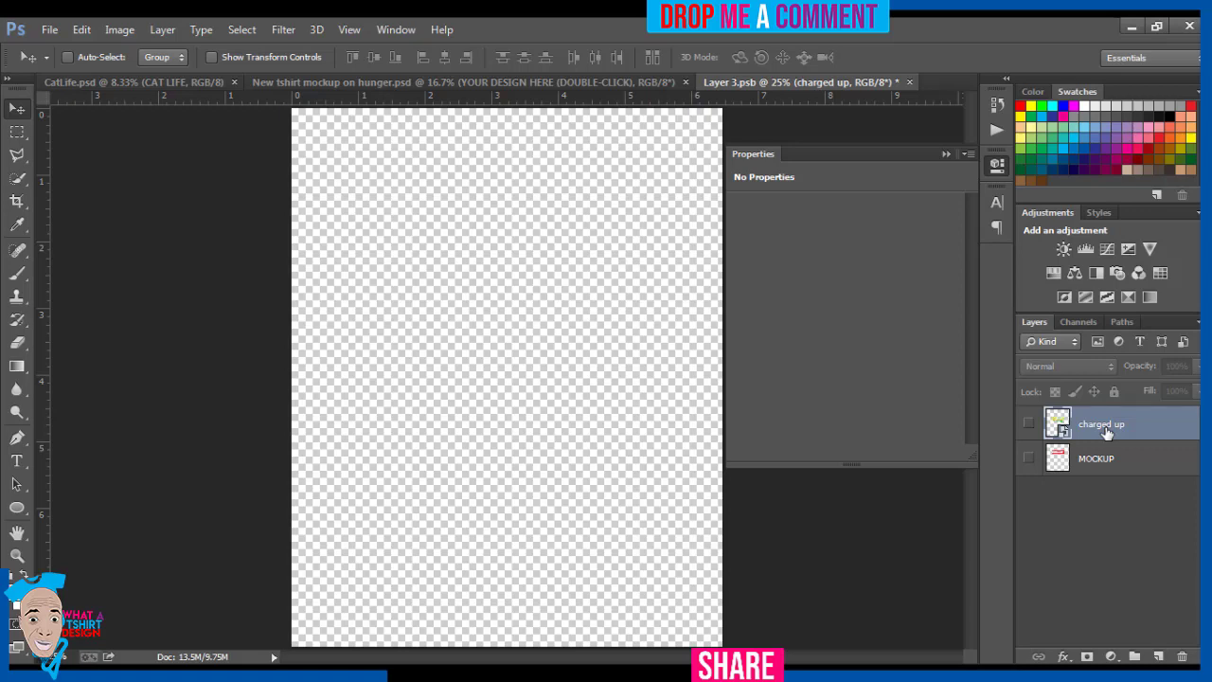
key(alt+Tab)
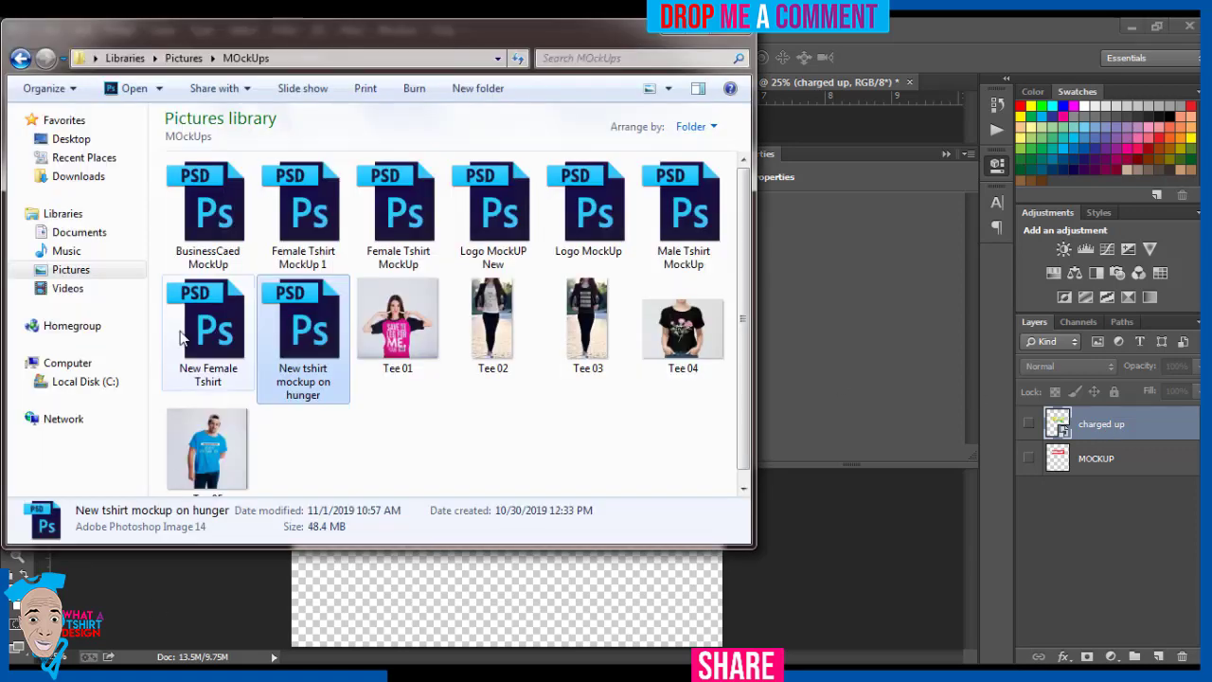
Find CatLife in the Pictures library and drag it onto the Layer 3.psb canvas.
click(71, 273)
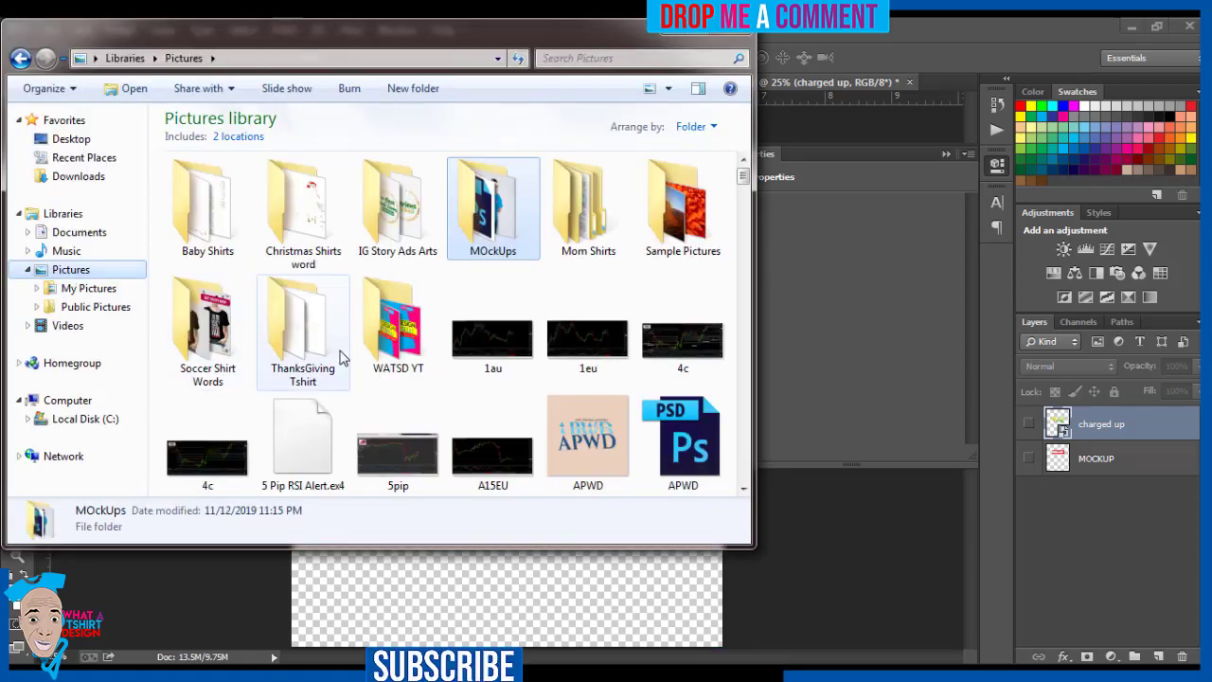
click(343, 357)
text(ca)
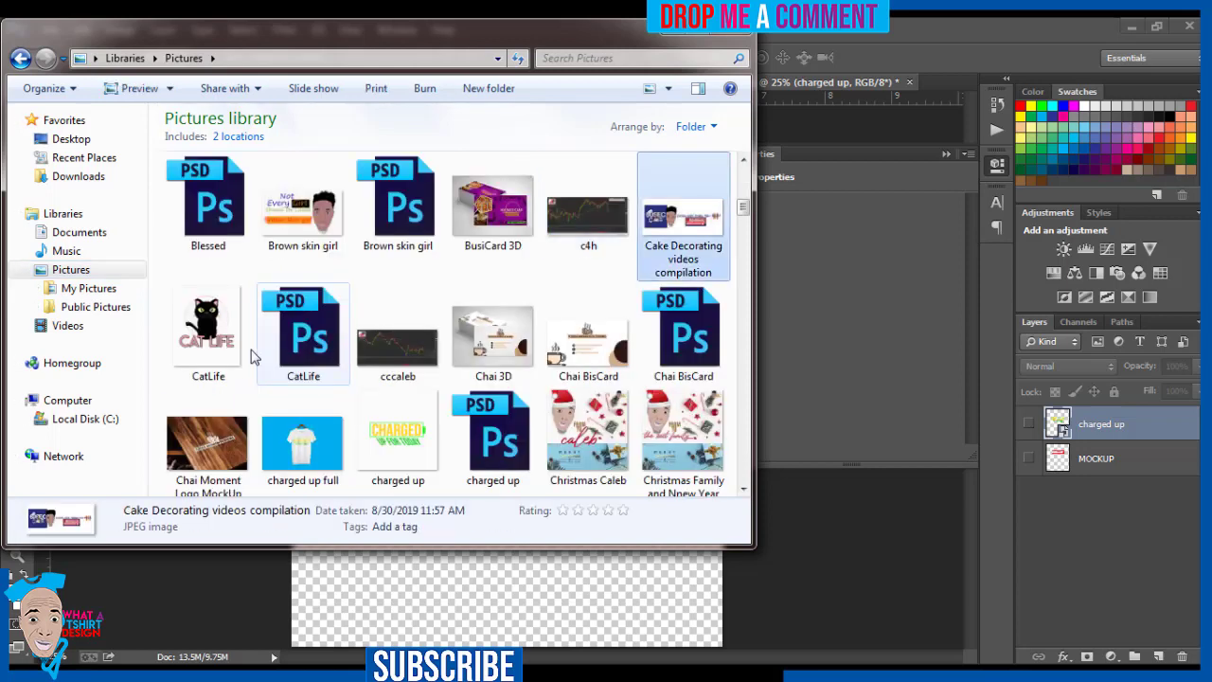
click(209, 343)
drag(483, 593, 500, 595)
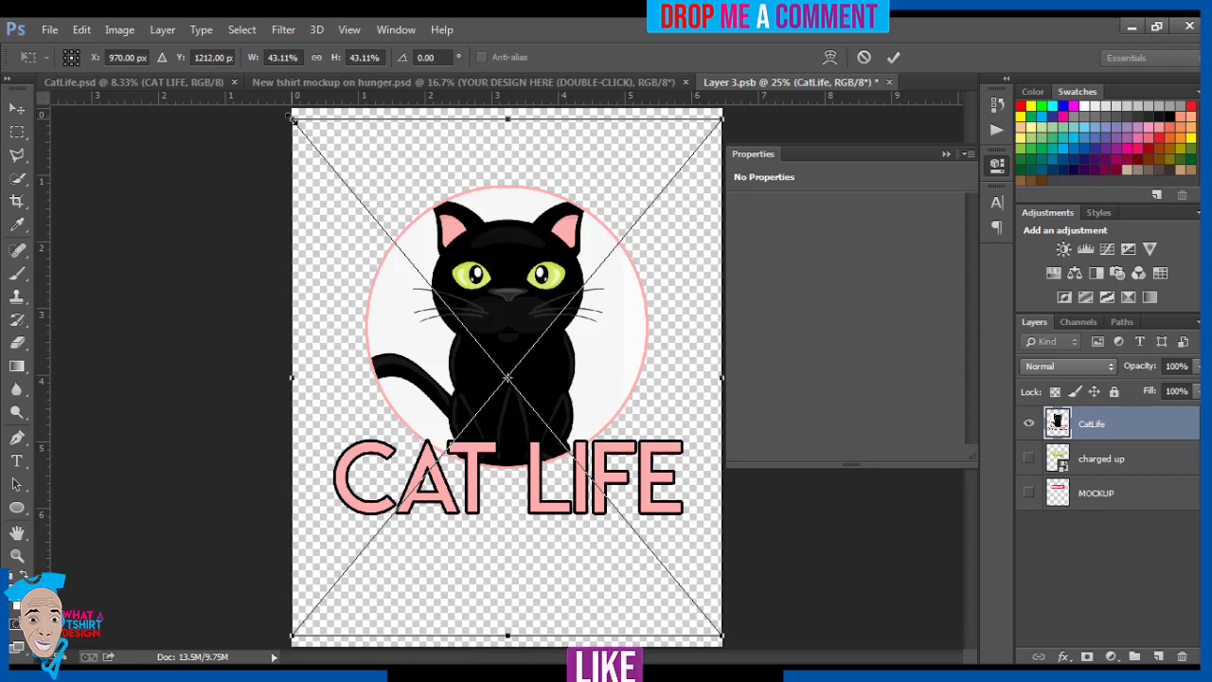
Scale the placed CatLife artwork down to about 30% and save Layer 3.psb.
drag(292, 118, 360, 197)
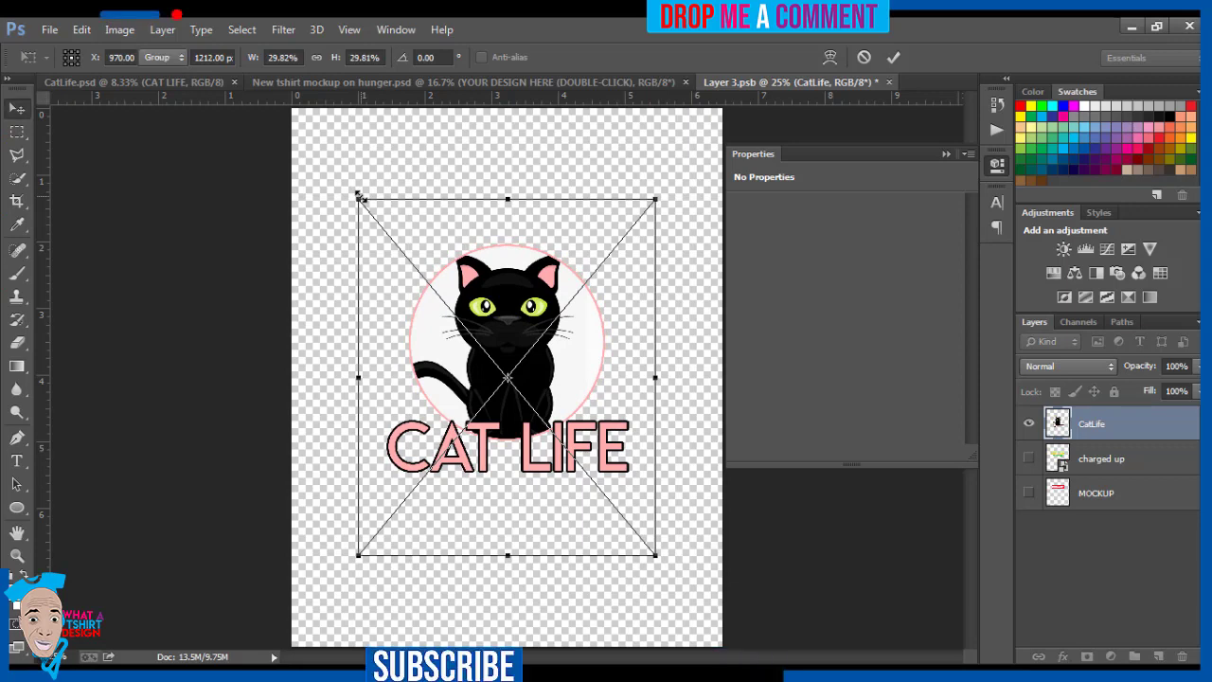
key(Return)
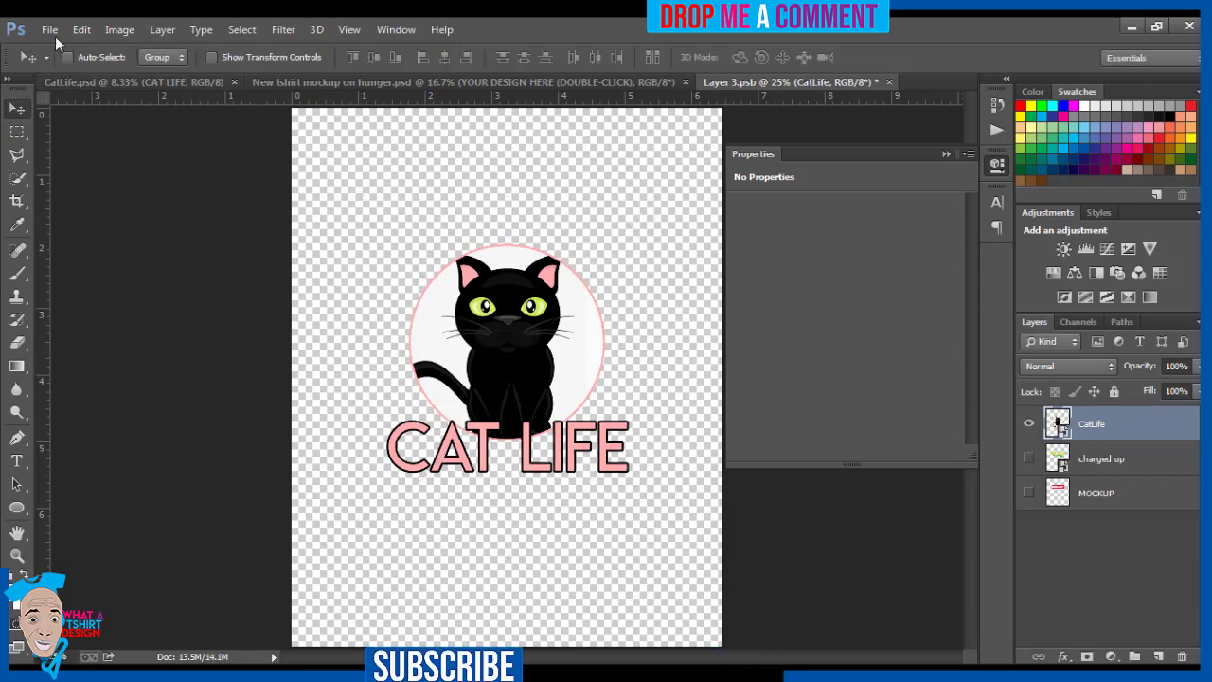
click(48, 30)
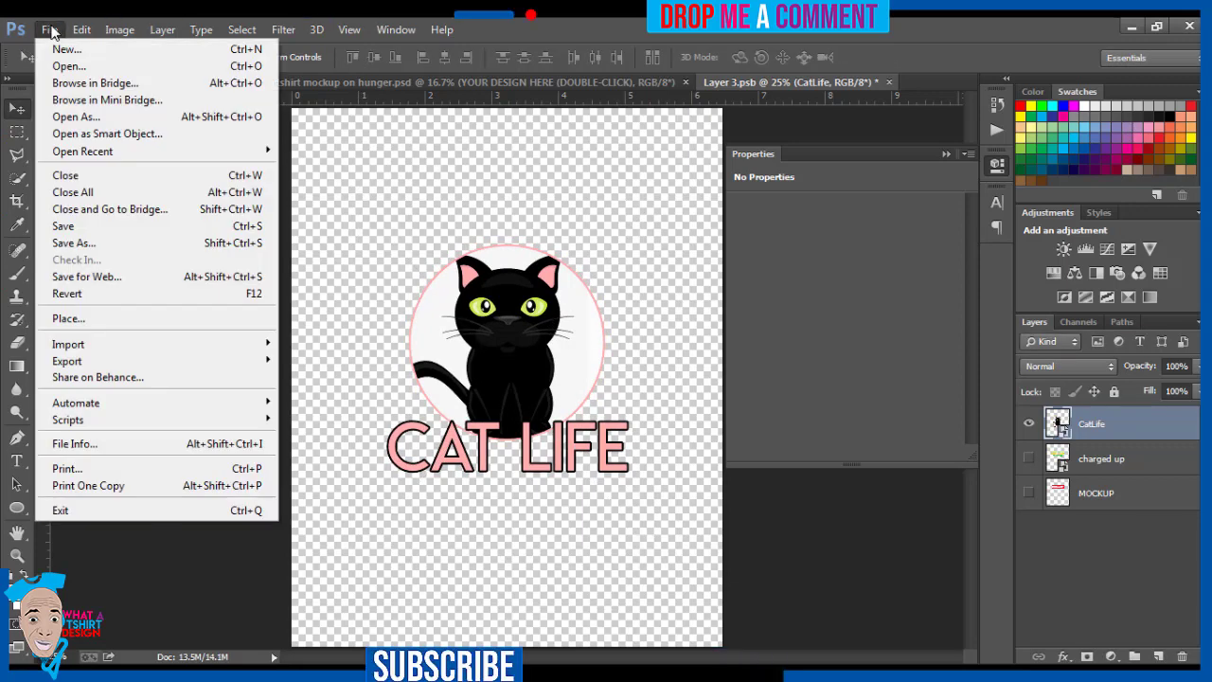
click(78, 226)
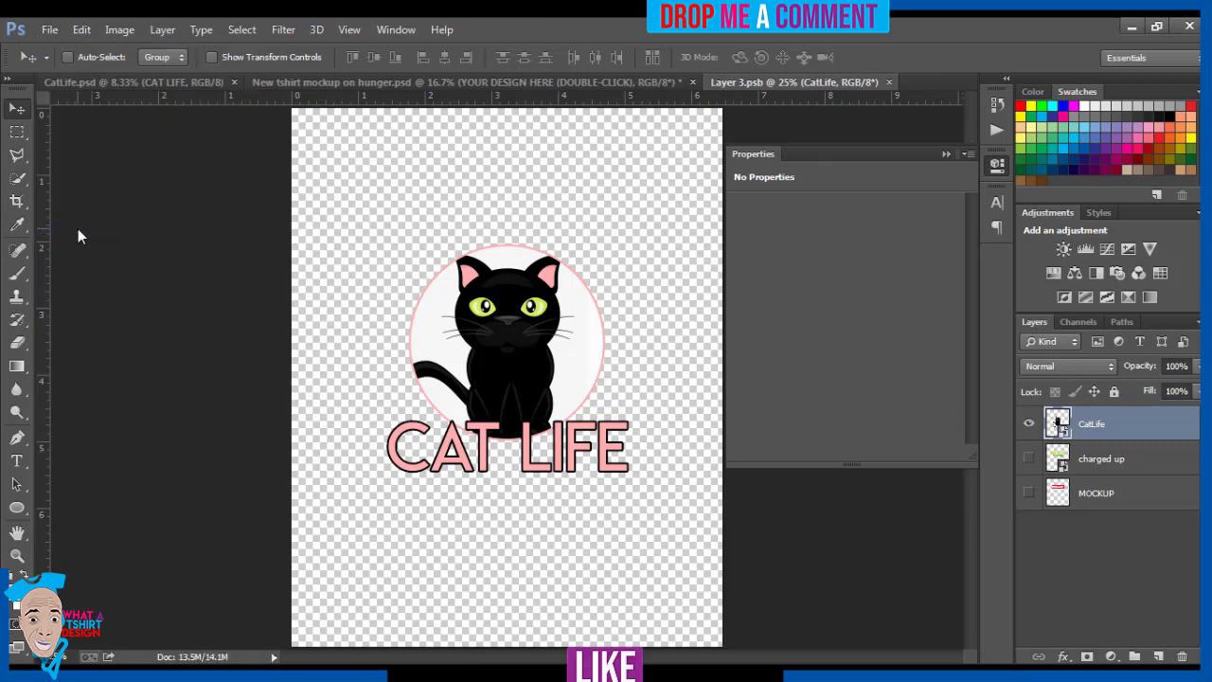
Move the CatLife artwork up slightly, save Layer 3.psb, and collapse Properties on the mockup.
click(431, 87)
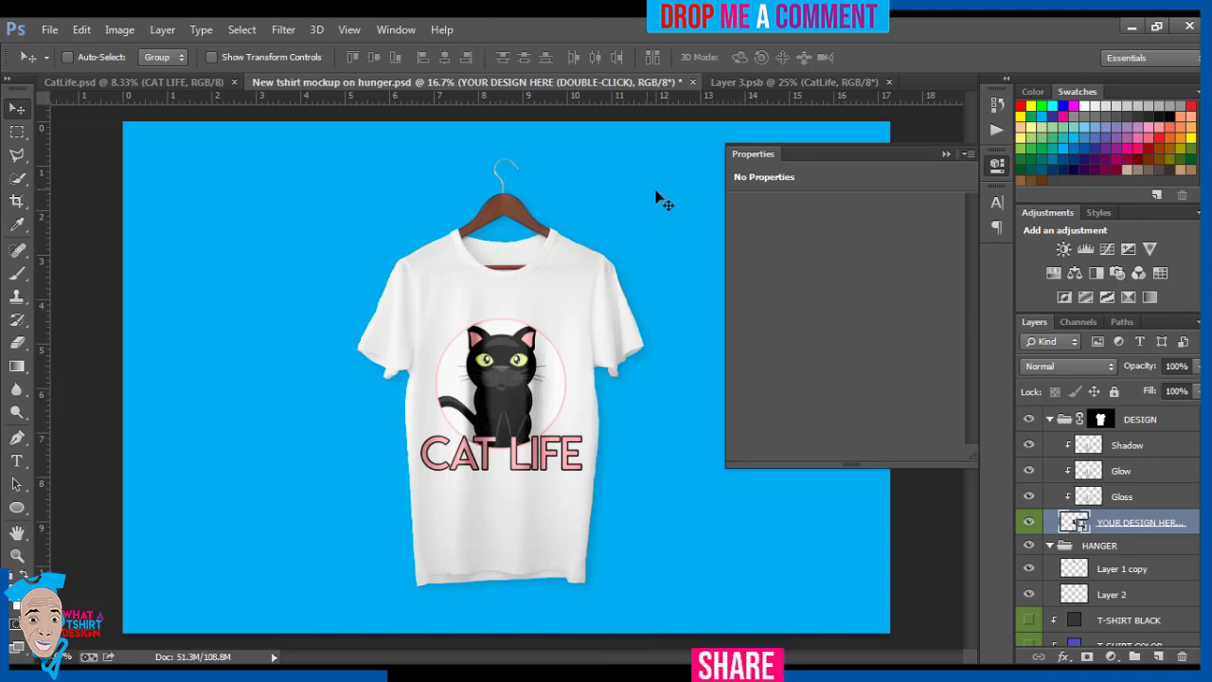
click(786, 81)
drag(530, 413, 534, 385)
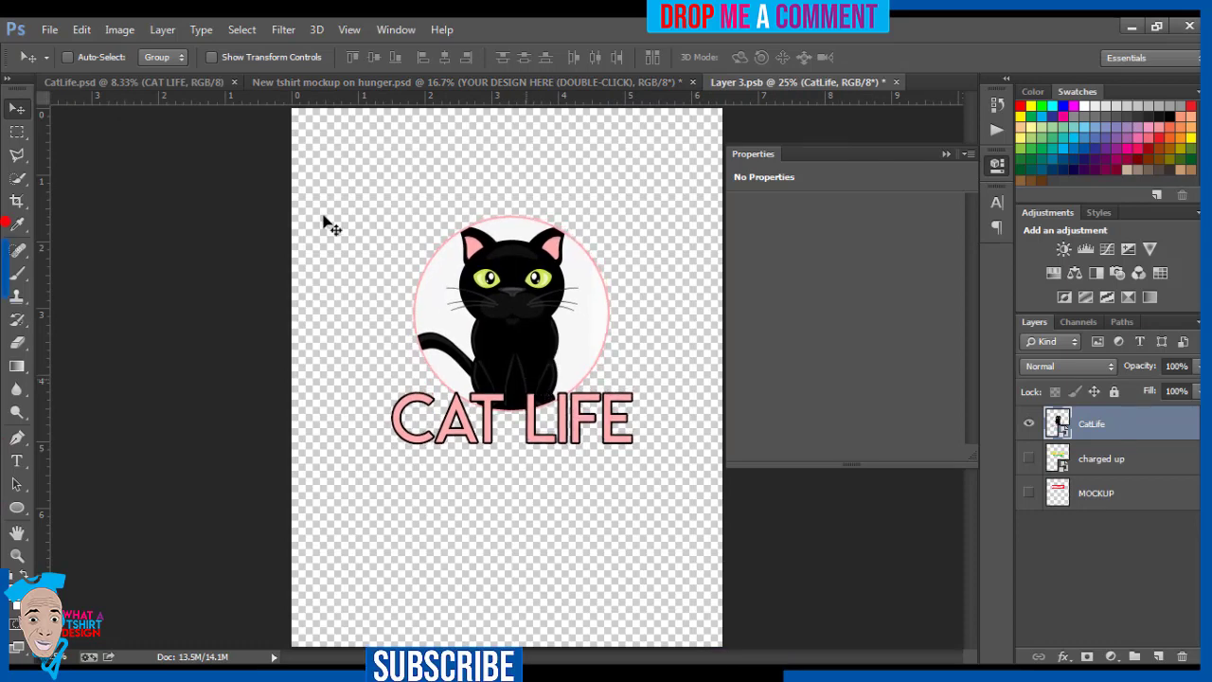
click(49, 29)
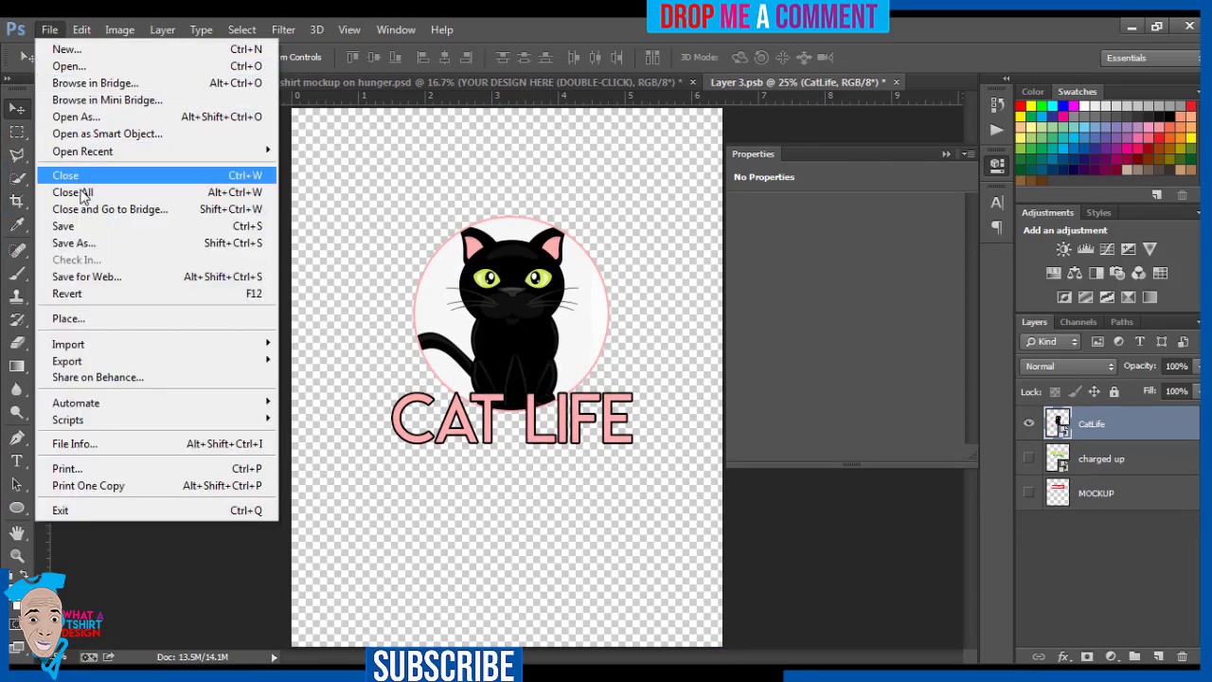
click(83, 225)
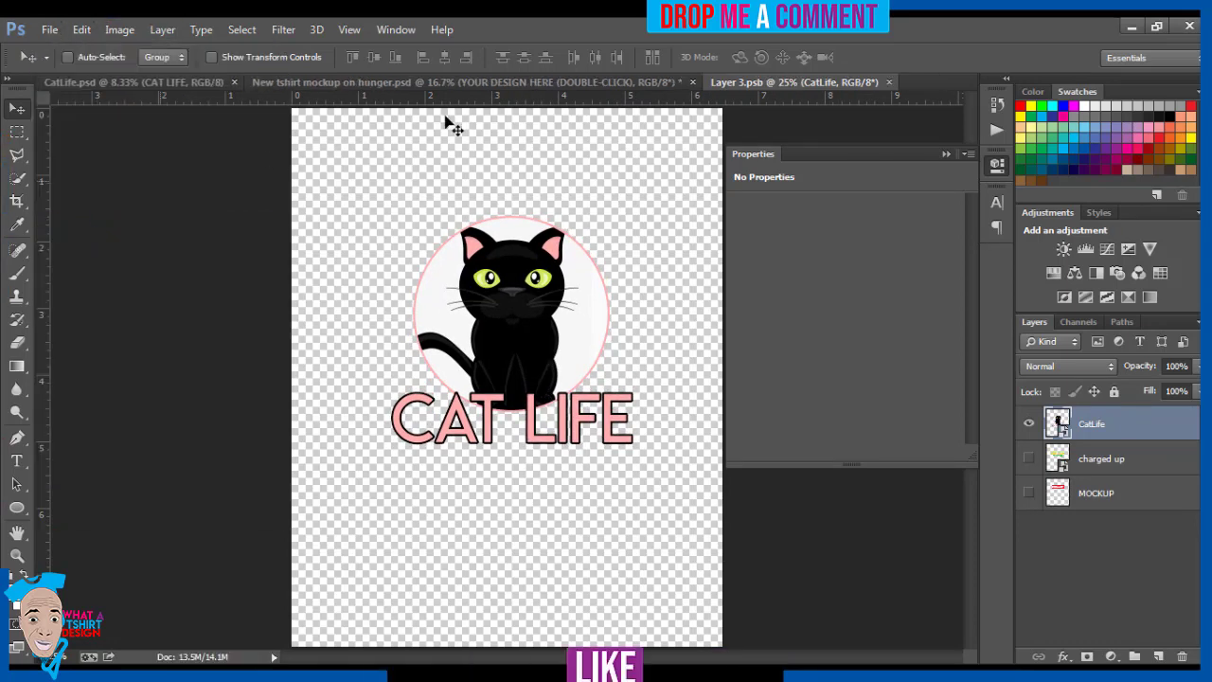
click(452, 84)
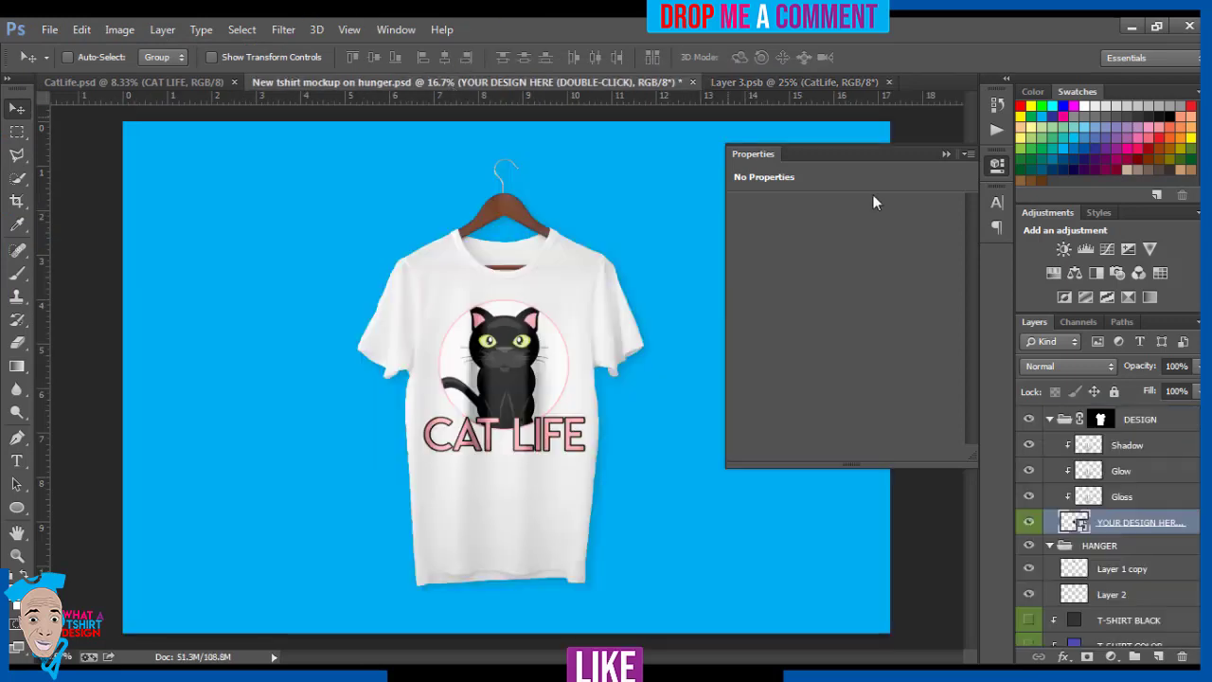
click(945, 154)
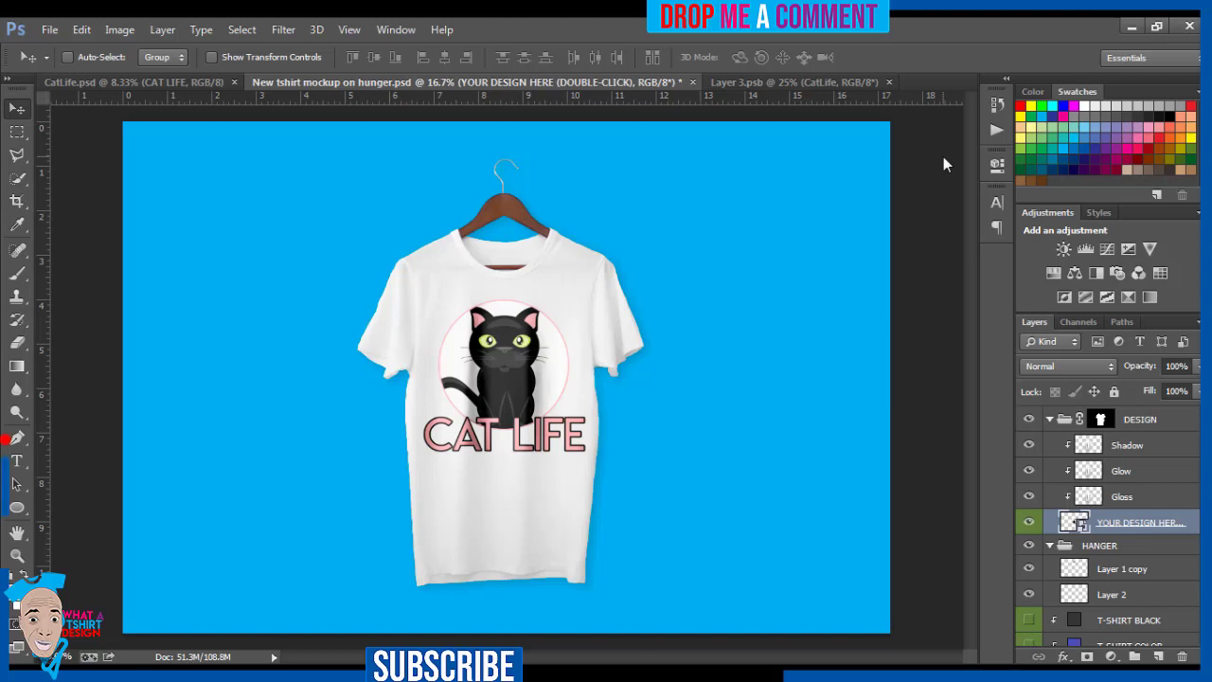
Save the mockup to Pictures as a maximum-quality JPEG named 'CatLife Full'.
click(46, 29)
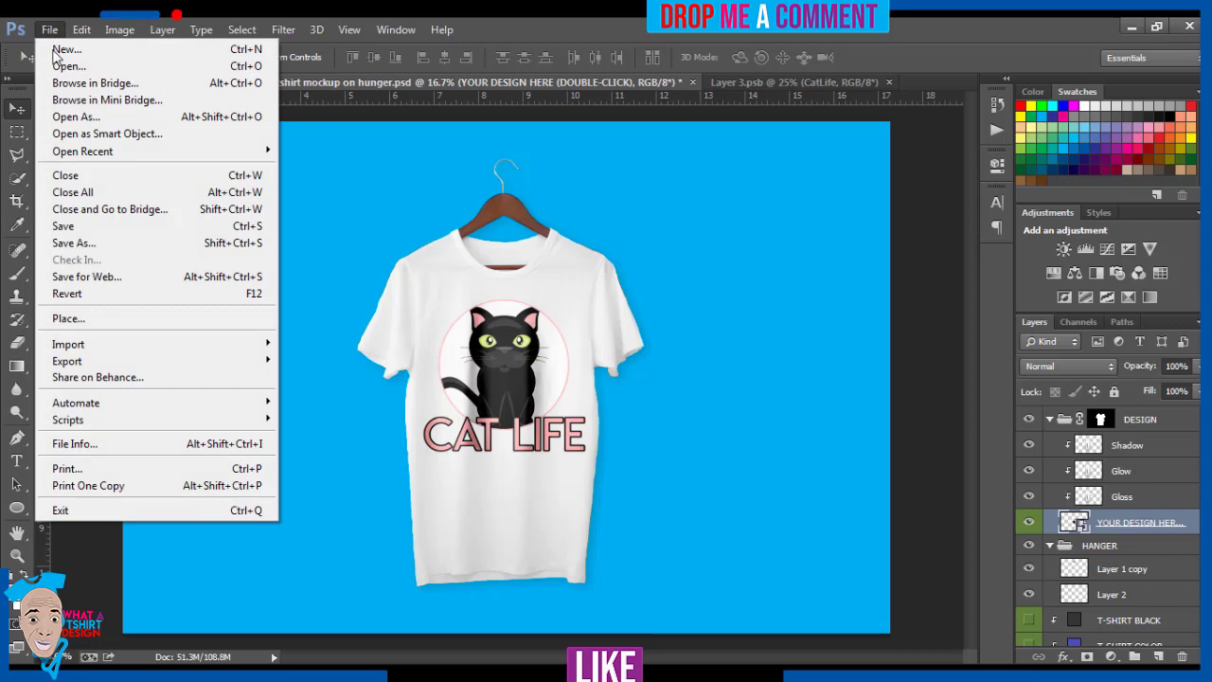
click(96, 243)
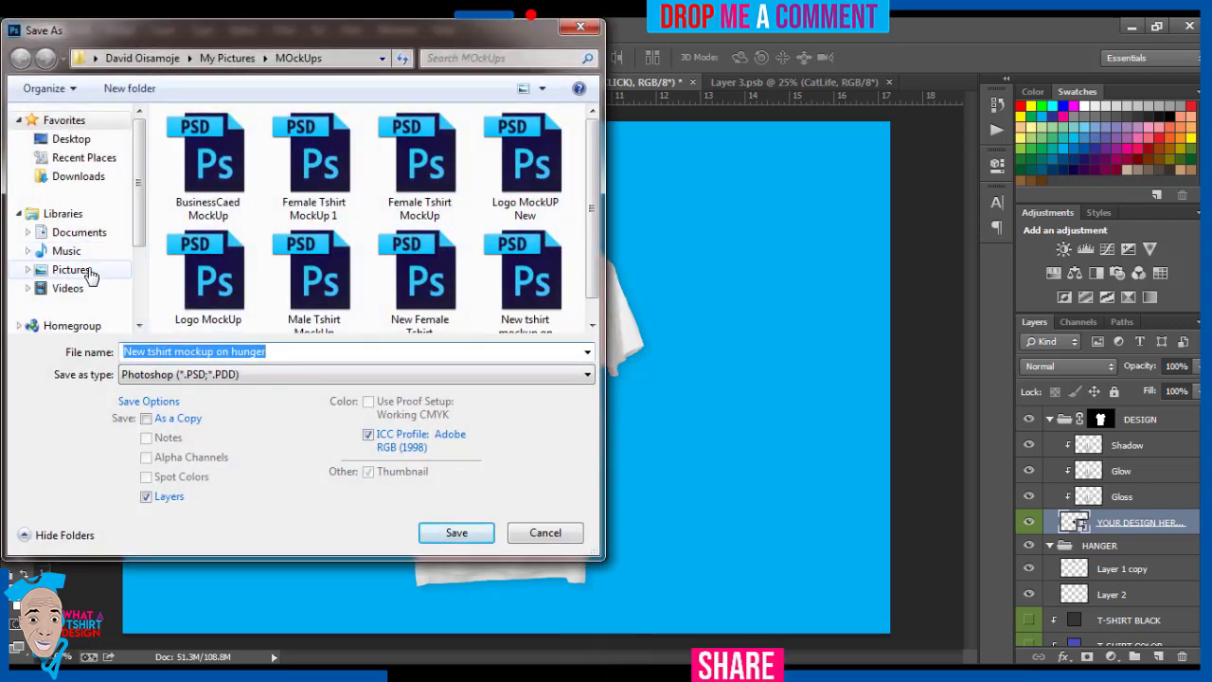
click(88, 270)
click(192, 350)
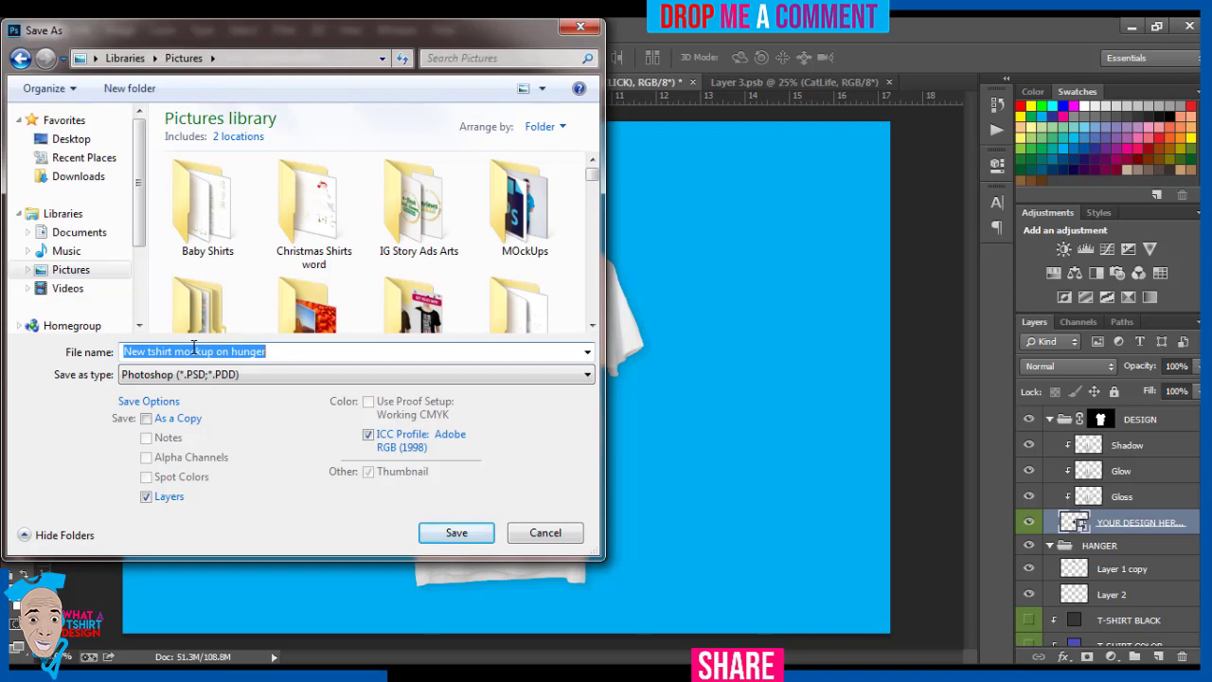
text(ca)
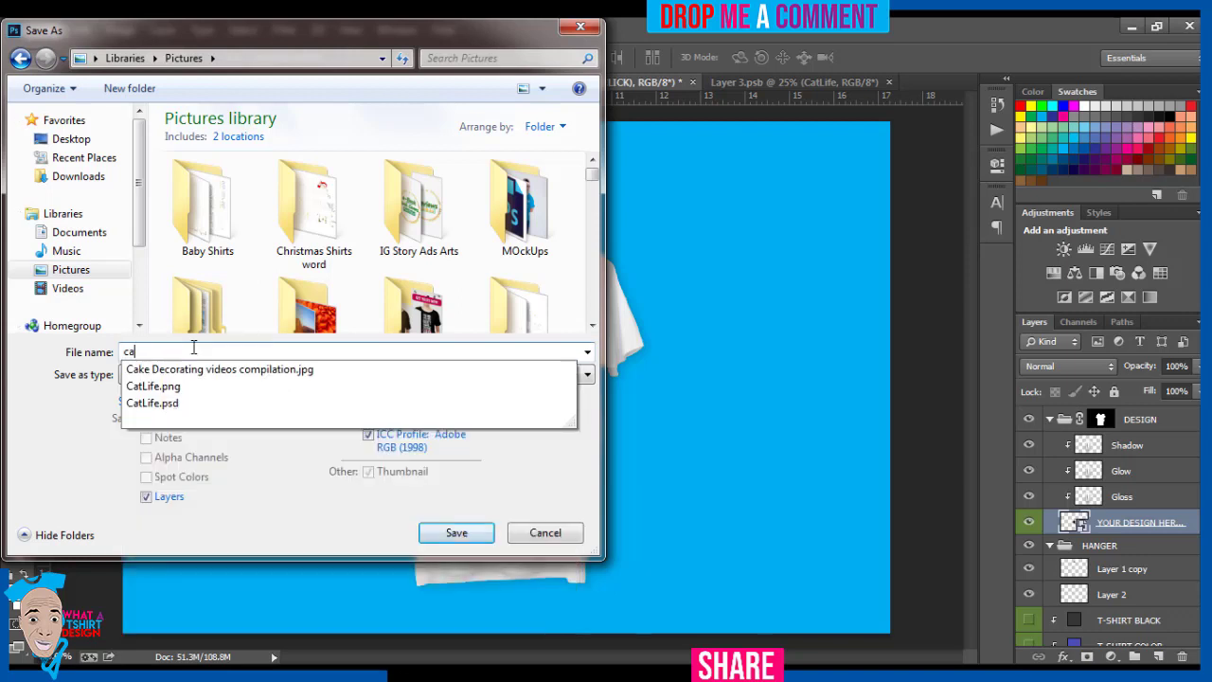
key(Down)
key(Down)
key(Down)
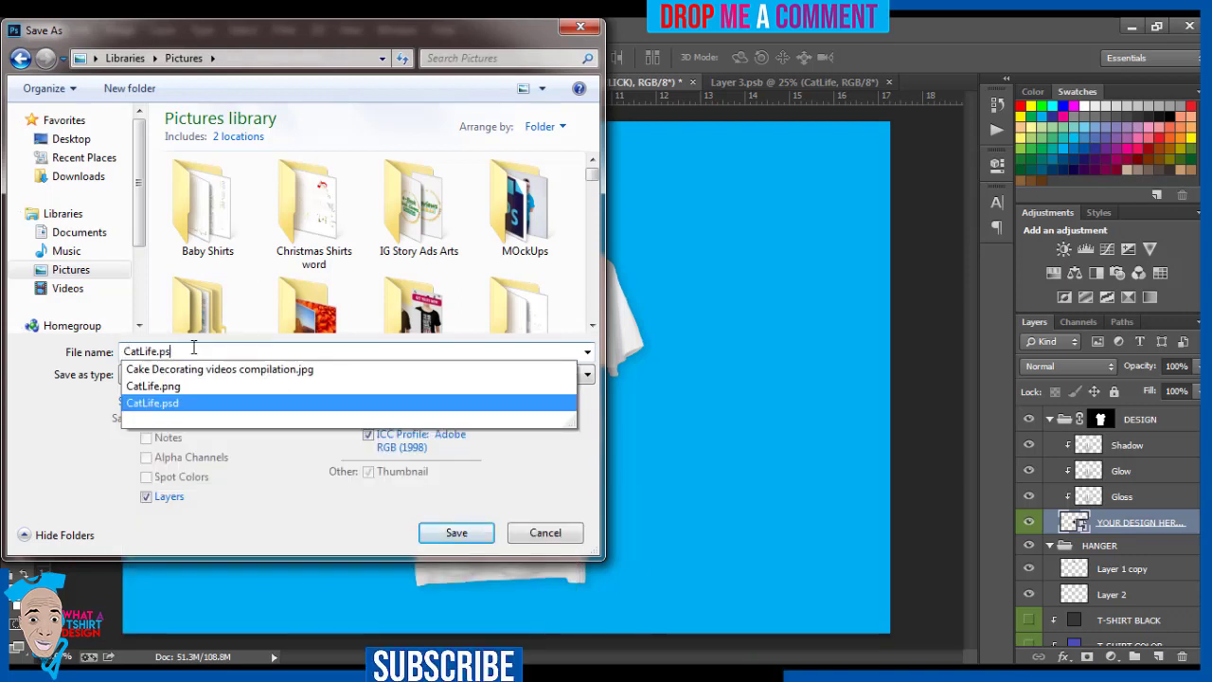
key(BackSpace)
key(BackSpace)
key(BackSpace)
key(BackSpace)
text(Full)
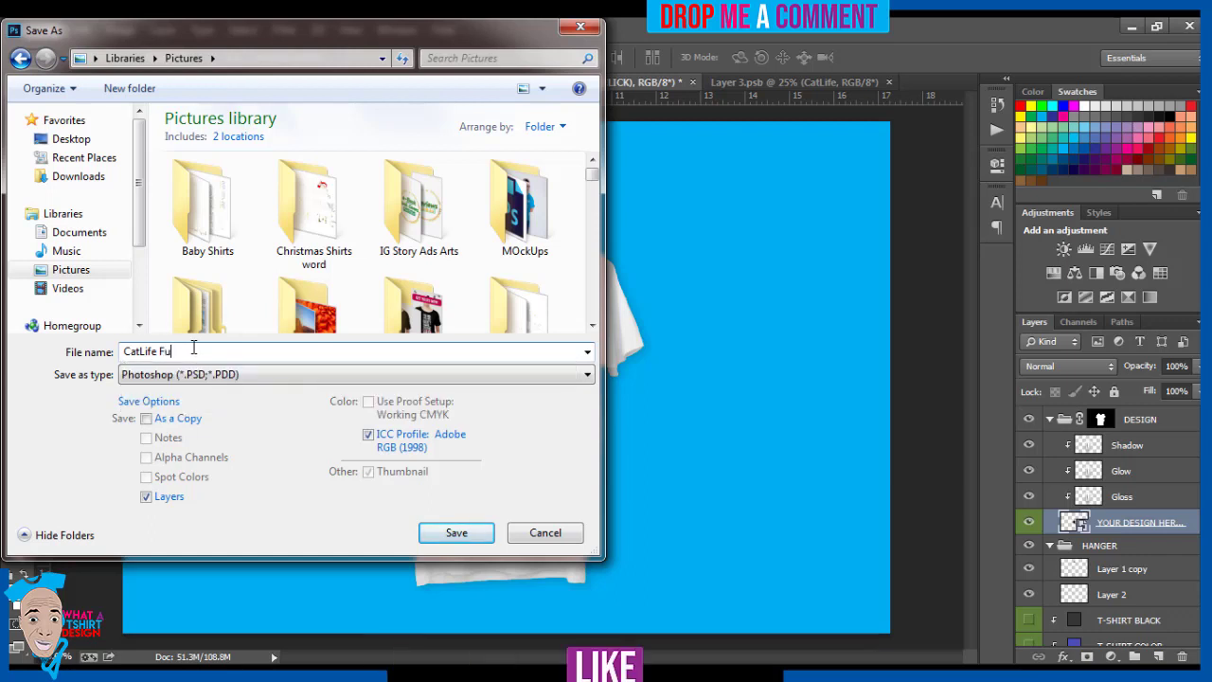
click(121, 374)
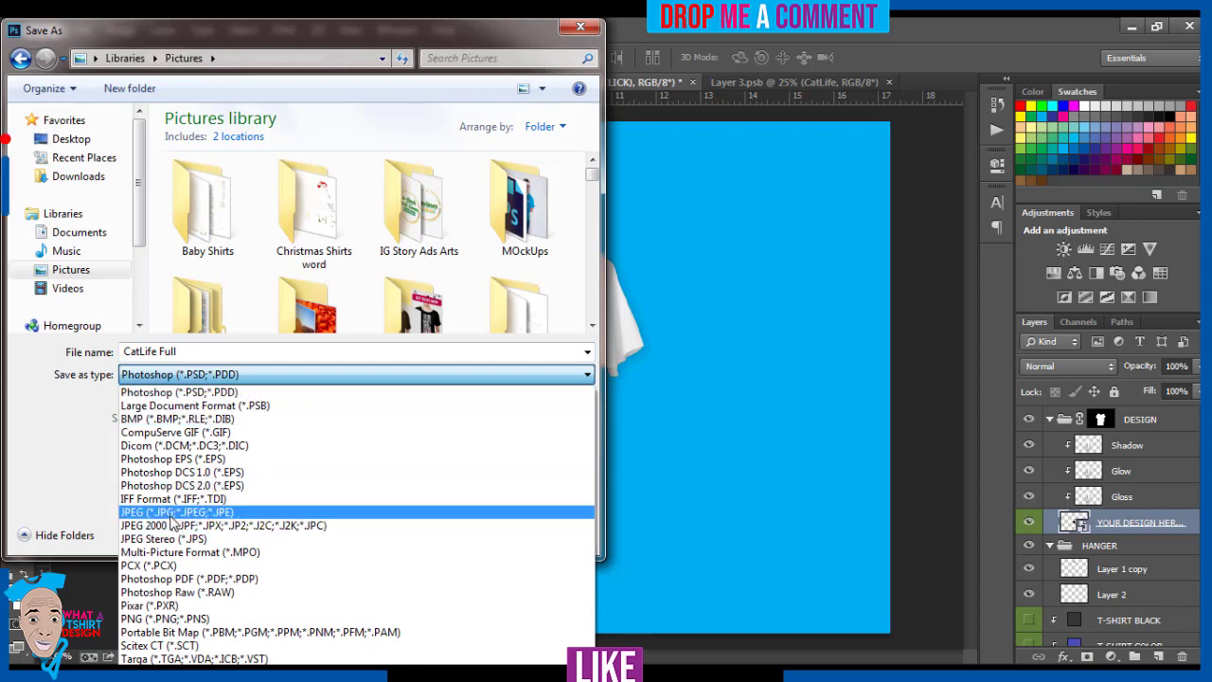
click(172, 513)
click(437, 535)
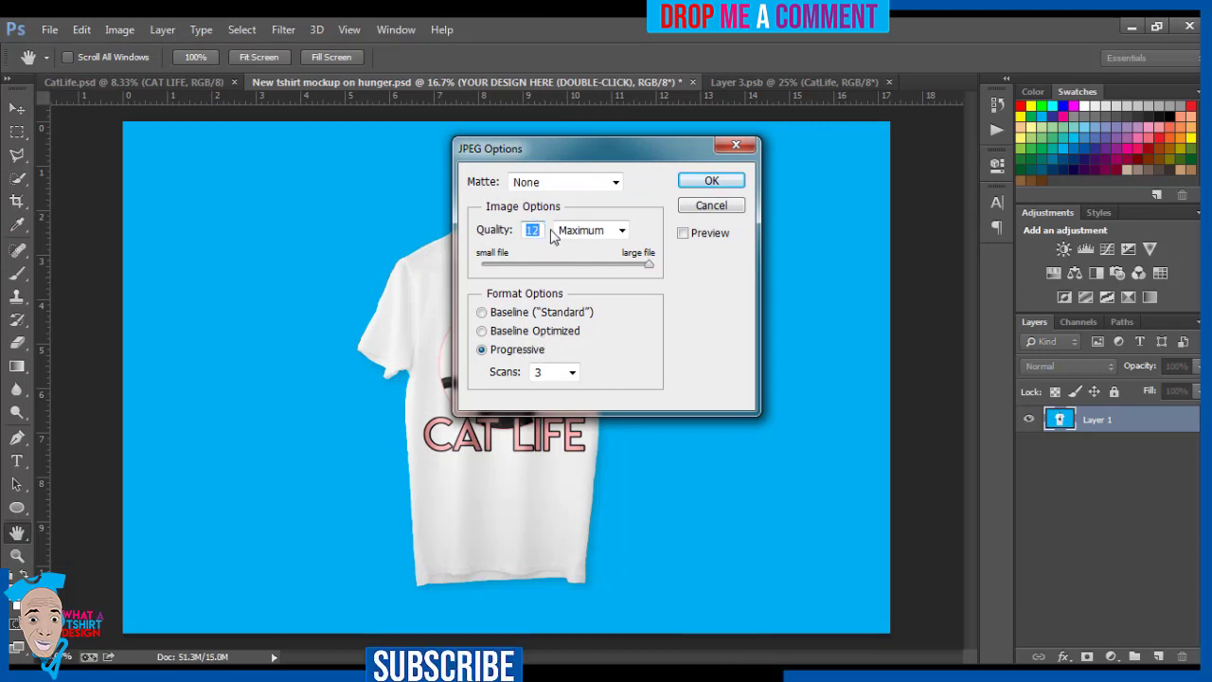
click(711, 182)
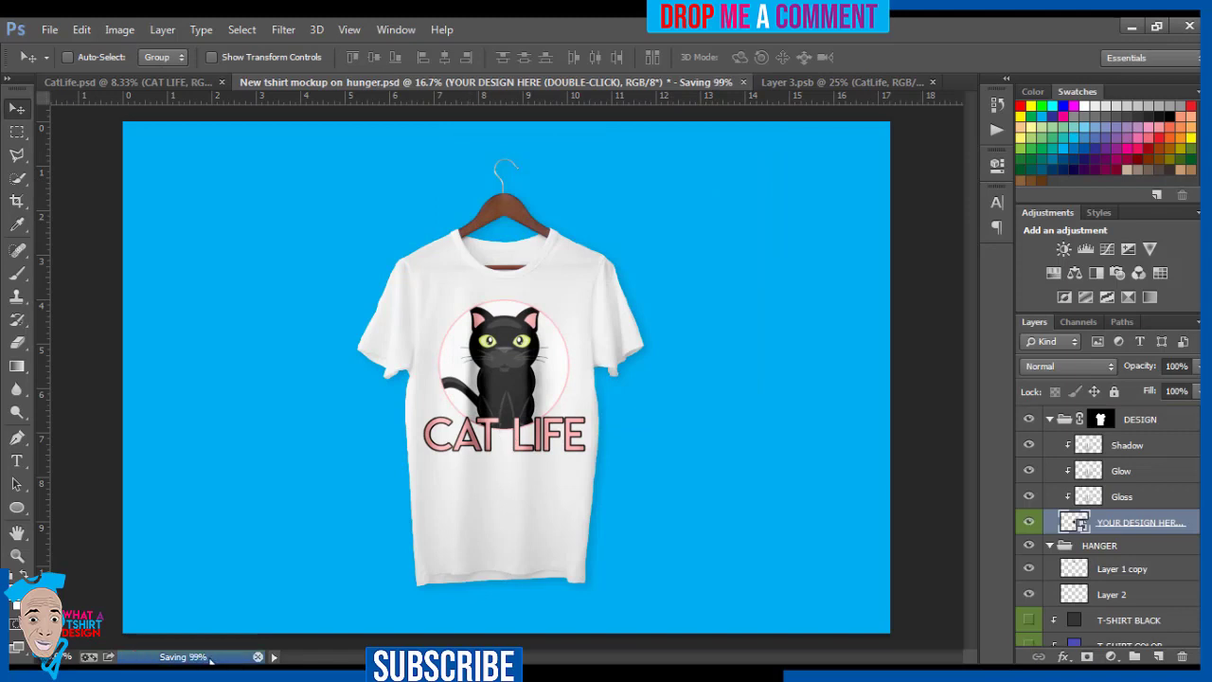